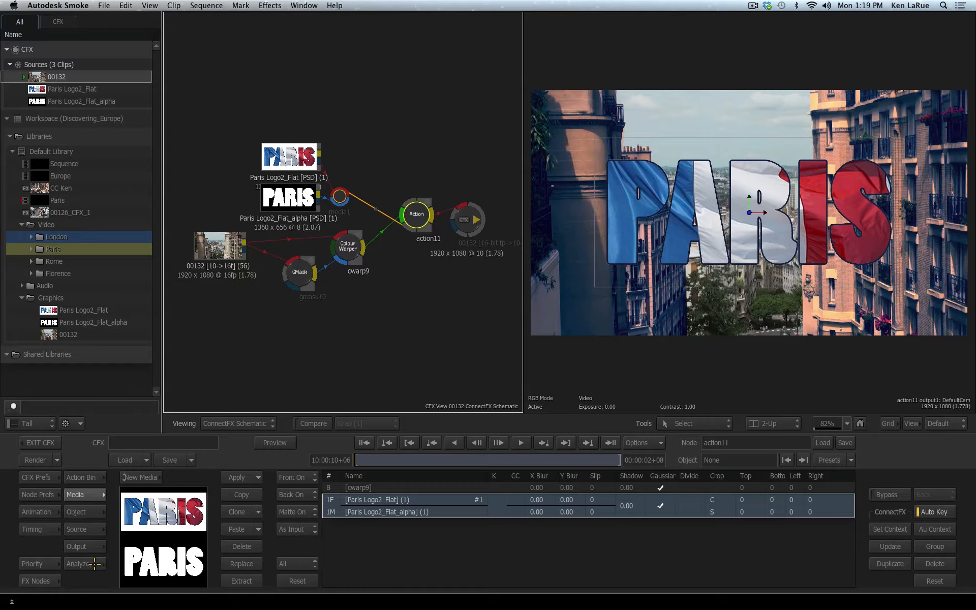
# - Review the Action node's bin, media, object, source, output and analyzer settings
pyautogui.click(80, 476)
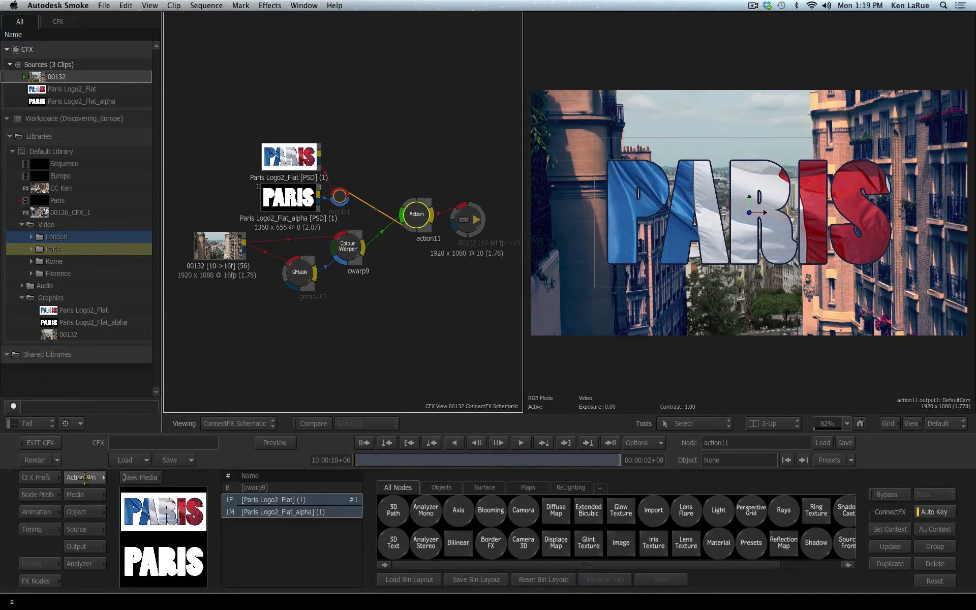
pyautogui.click(82, 495)
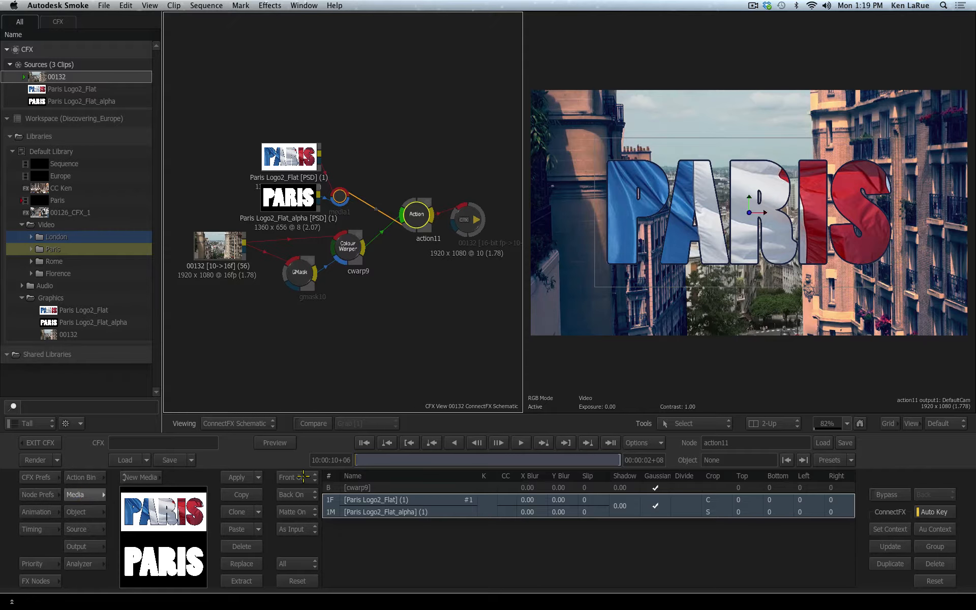
pyautogui.click(84, 512)
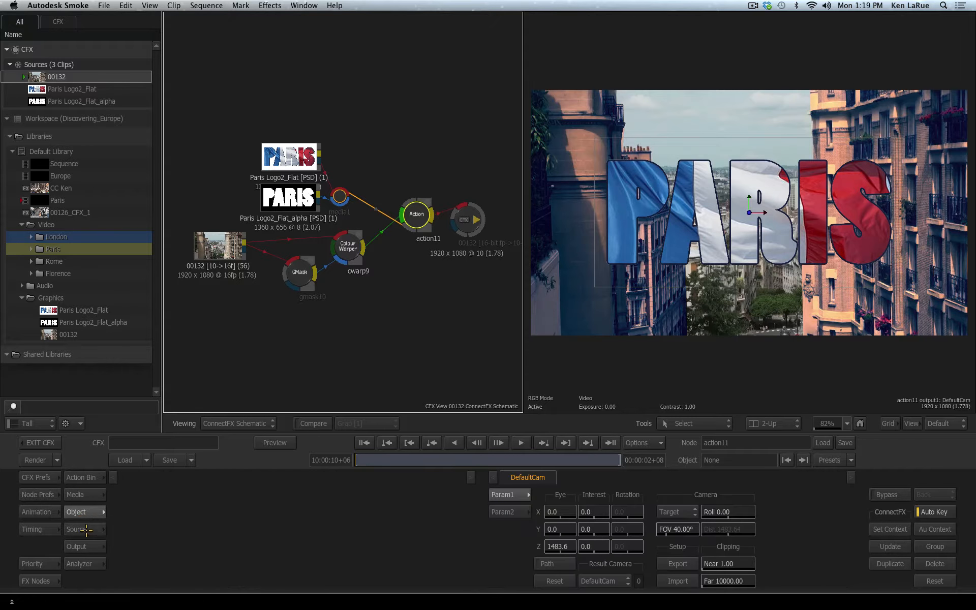
pyautogui.click(85, 529)
pyautogui.click(84, 547)
pyautogui.click(86, 564)
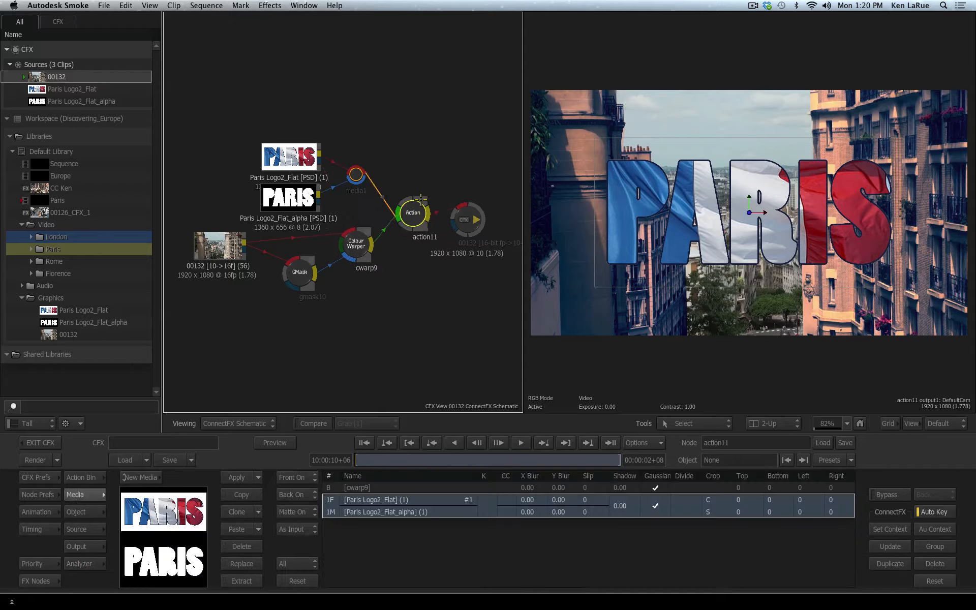
# - Inspect the GMask, Colour Warper and Action node results in the ConnectFX schematic
pyautogui.moveTo(414, 211); pyautogui.dragTo(411, 214)
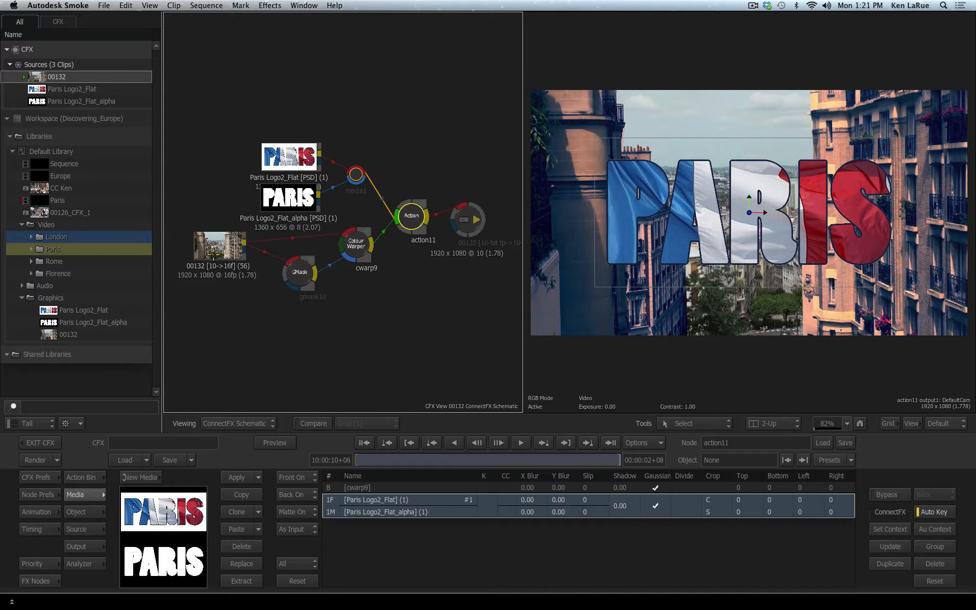
pyautogui.moveTo(213, 252); pyautogui.dragTo(205, 256)
pyautogui.click(300, 271)
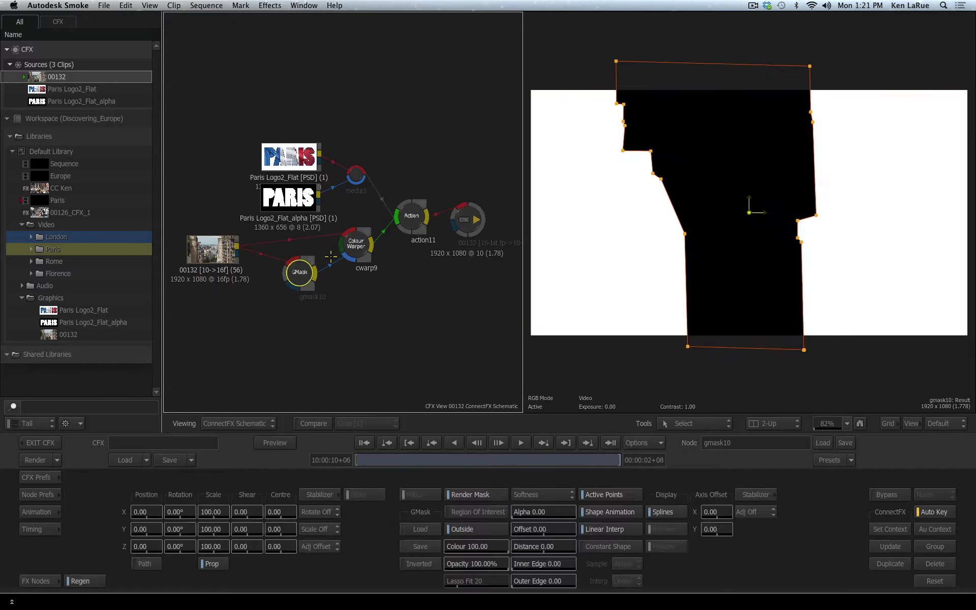
pyautogui.moveTo(356, 245); pyautogui.dragTo(353, 244)
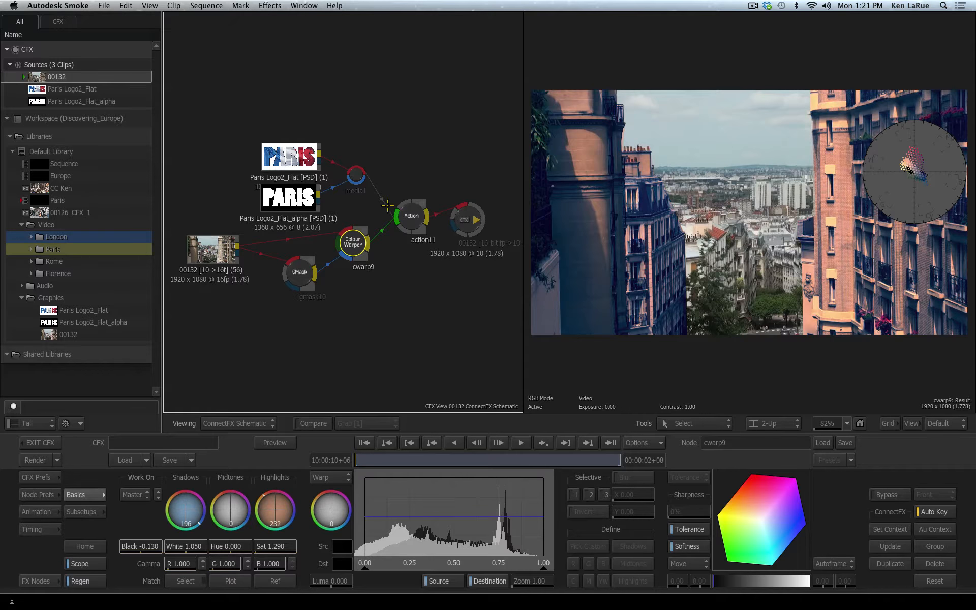
pyautogui.click(411, 222)
pyautogui.moveTo(411, 222)
pyautogui.mouseDown()
pyautogui.moveTo(411, 209)
pyautogui.moveTo(411, 219)
pyautogui.mouseUp()
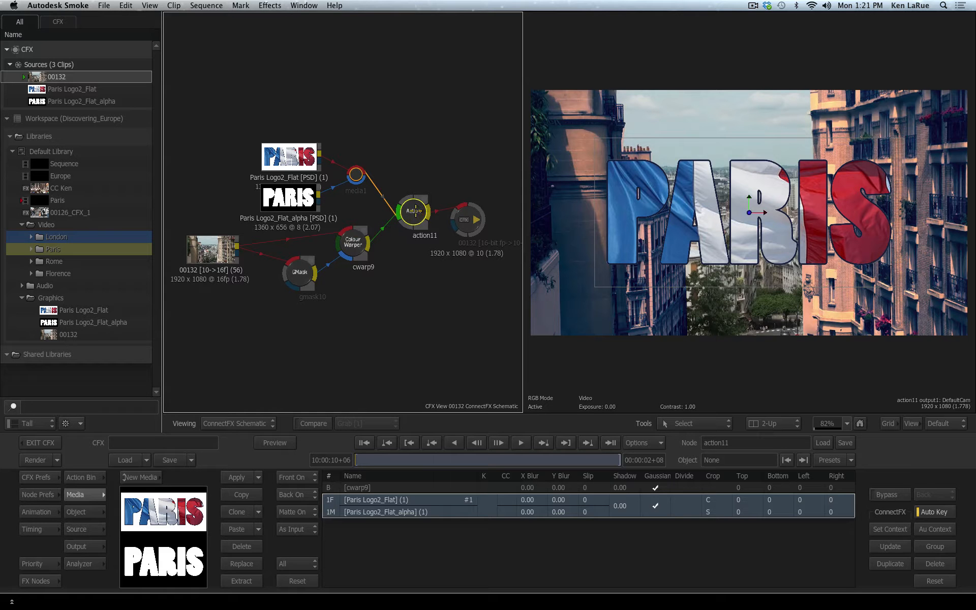
pyautogui.moveTo(414, 211); pyautogui.dragTo(415, 208)
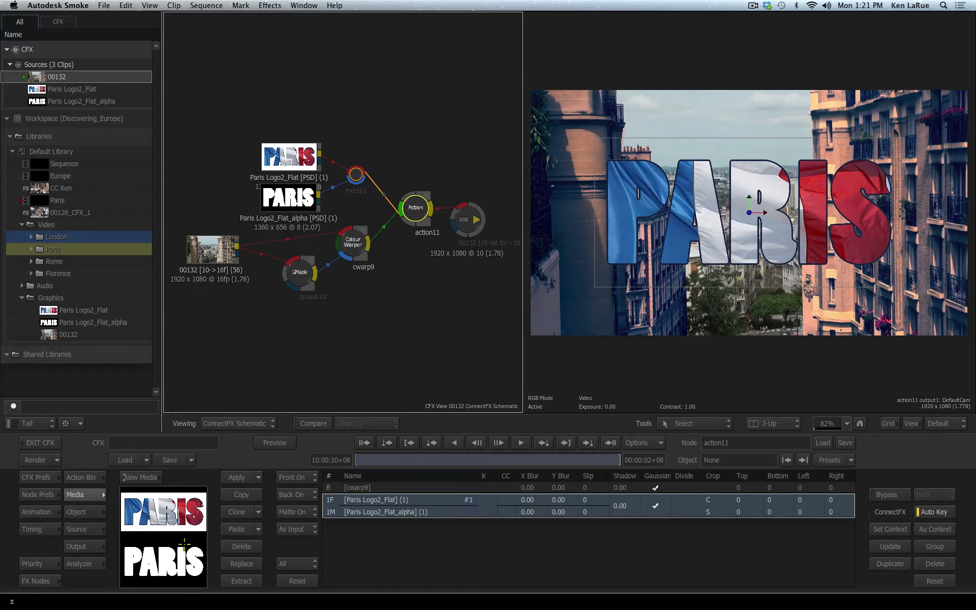
# - Add a new input to the Action node, feed its front from the Colour Warper, and cut the Colour Warper's background link
pyautogui.click(148, 478)
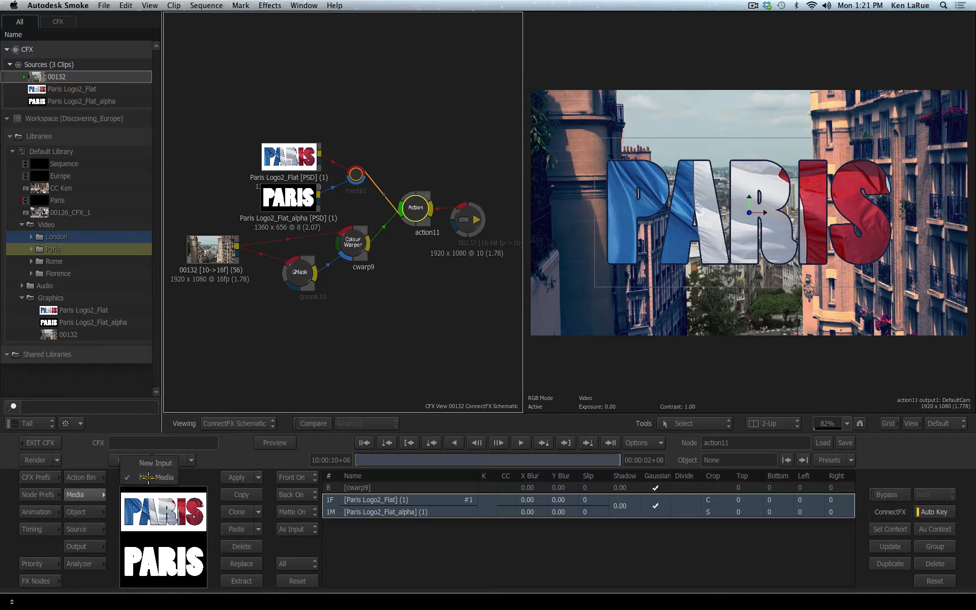
pyautogui.click(153, 463)
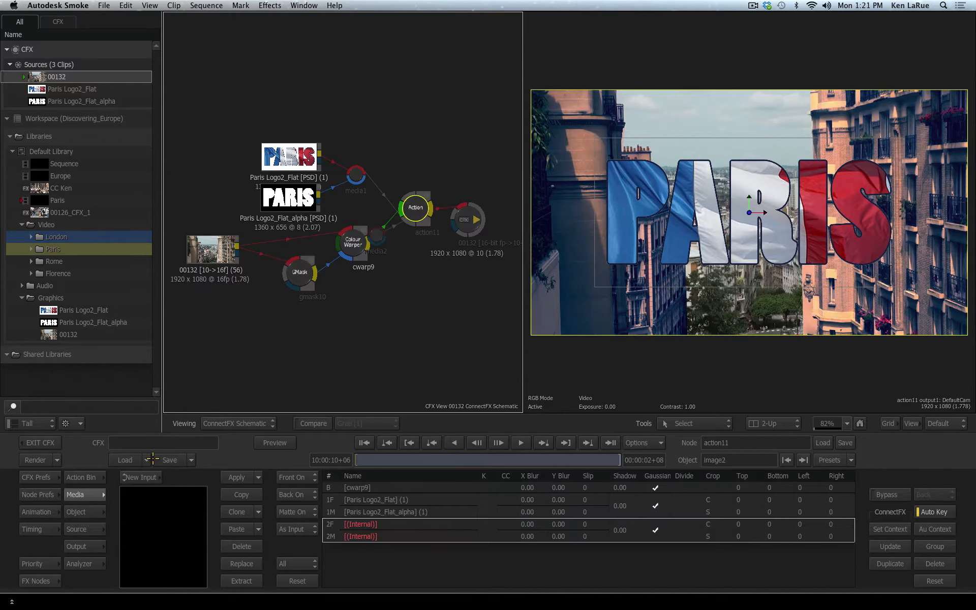
pyautogui.moveTo(379, 233); pyautogui.dragTo(384, 305)
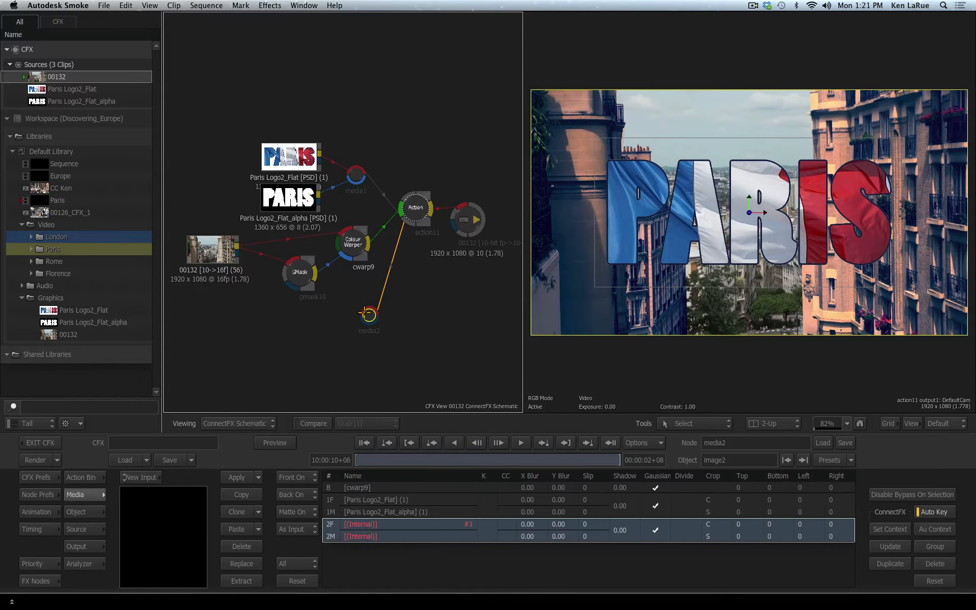
pyautogui.moveTo(364, 313); pyautogui.dragTo(393, 251)
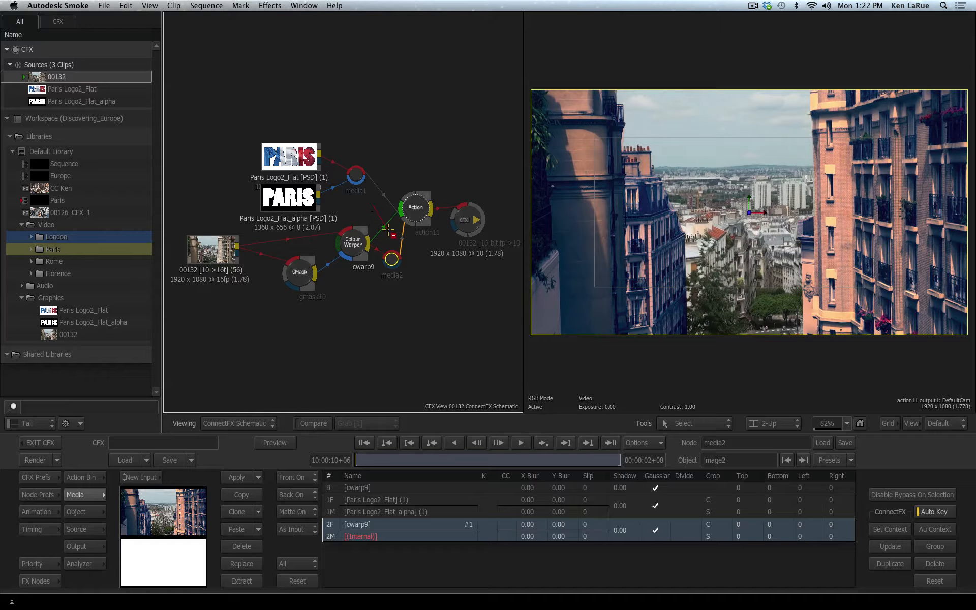
pyautogui.moveTo(372, 205); pyautogui.dragTo(402, 247)
# - Compare the Paris logo layer with the cwarp9 layer in the Action media list
pyautogui.click(331, 503)
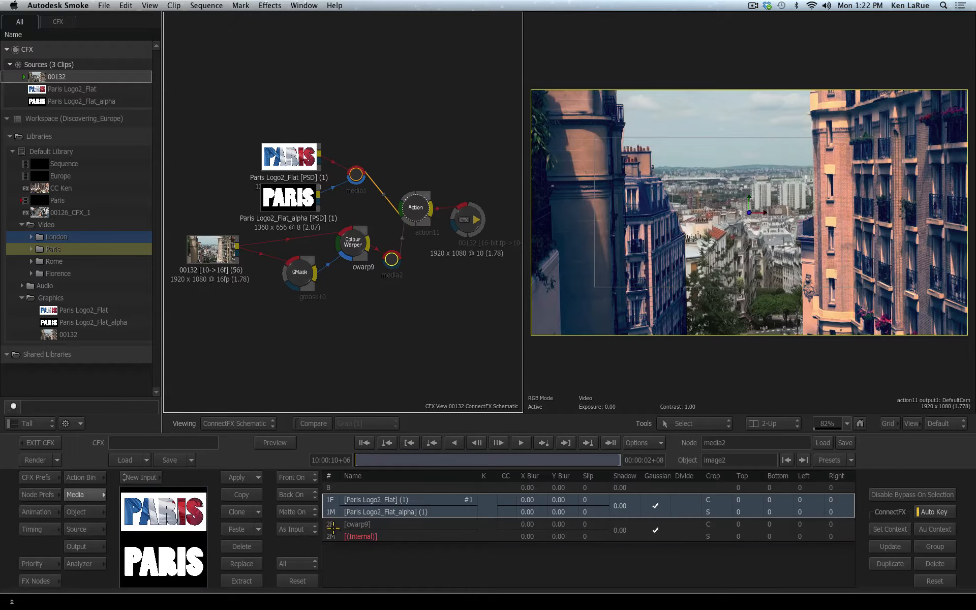
pyautogui.click(331, 529)
pyautogui.click(330, 501)
pyautogui.click(330, 533)
pyautogui.click(333, 513)
# - Spread out the Paris logo, logo alpha and media1 nodes in the schematic
pyautogui.moveTo(288, 156); pyautogui.dragTo(277, 108)
pyautogui.moveTo(287, 201)
pyautogui.mouseDown()
pyautogui.moveTo(278, 185)
pyautogui.moveTo(293, 167)
pyautogui.moveTo(288, 183)
pyautogui.mouseUp()
pyautogui.moveTo(355, 173); pyautogui.dragTo(364, 151)
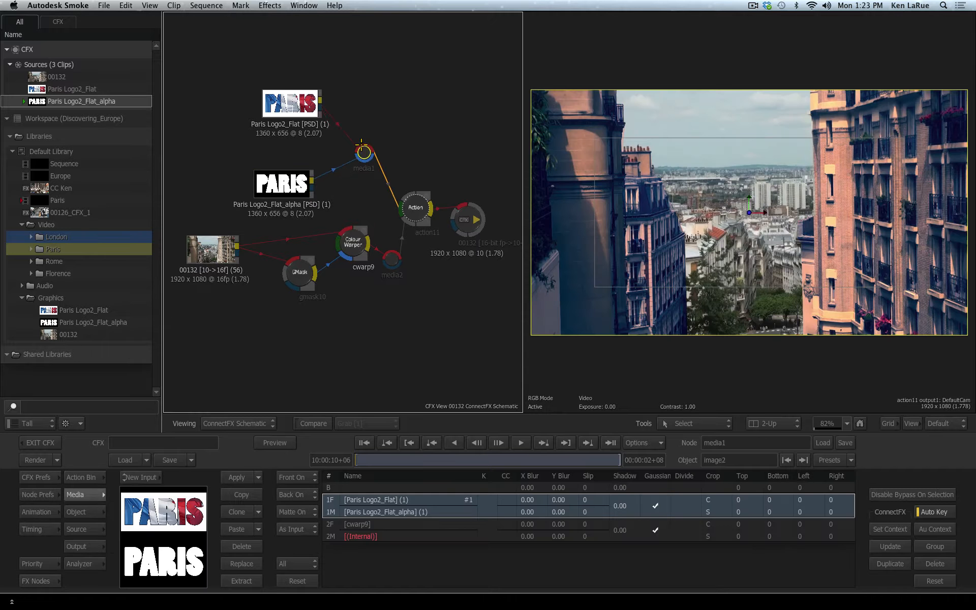
# - Push image2, the cwarp9 layer, to the back in the Action node's Priority Editor
pyautogui.click(416, 207)
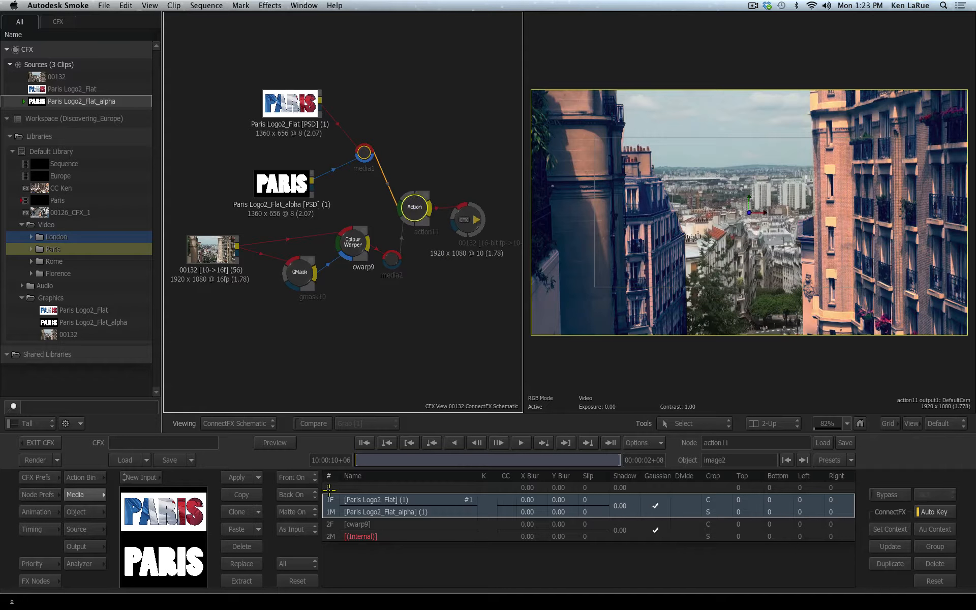
pyautogui.click(329, 530)
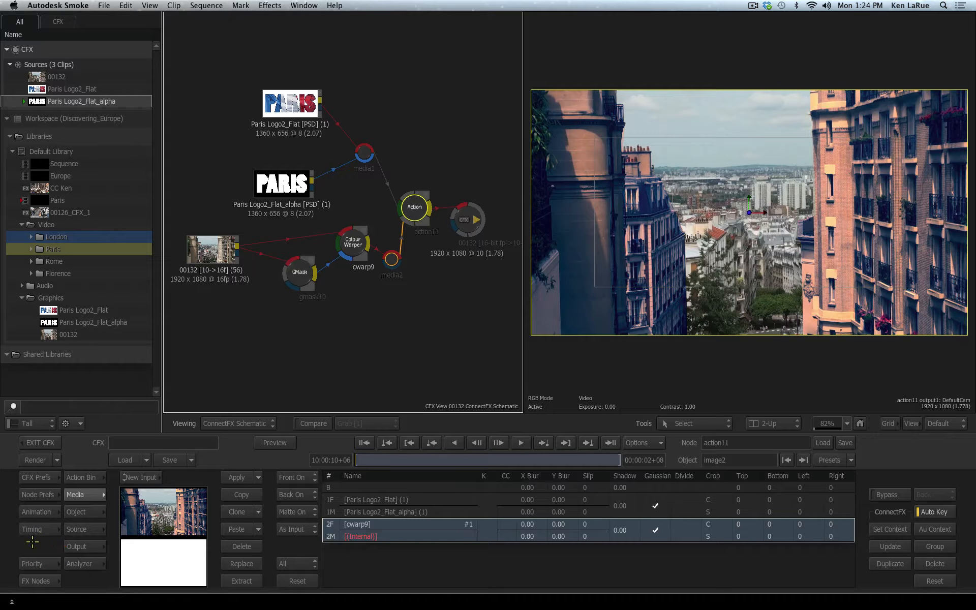
pyautogui.click(34, 563)
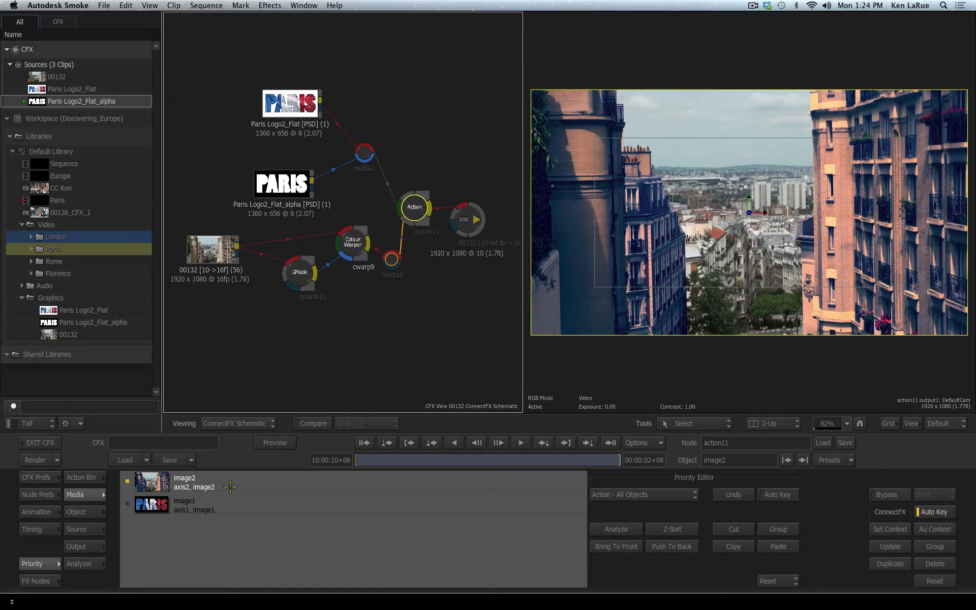
pyautogui.click(666, 547)
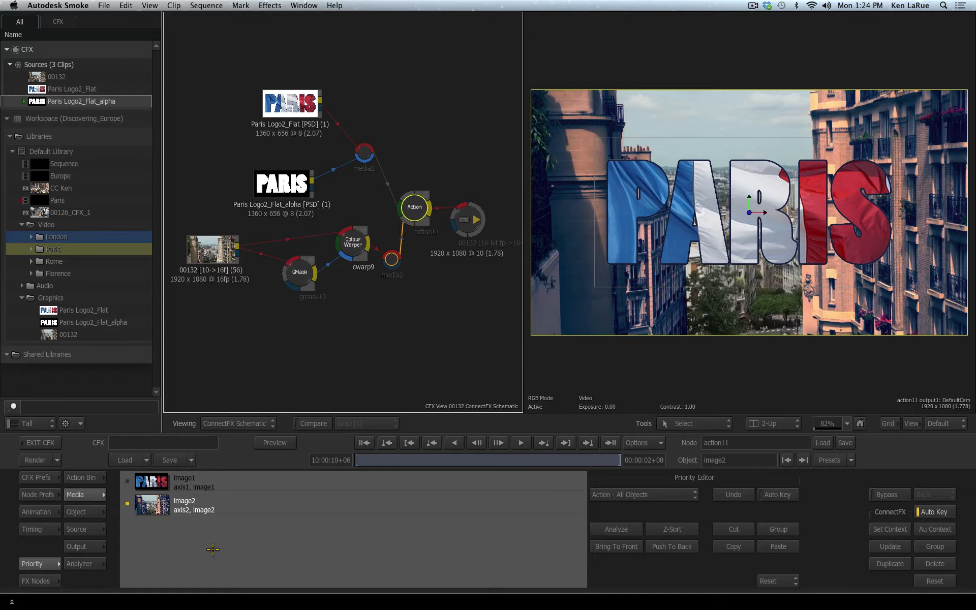
pyautogui.click(33, 564)
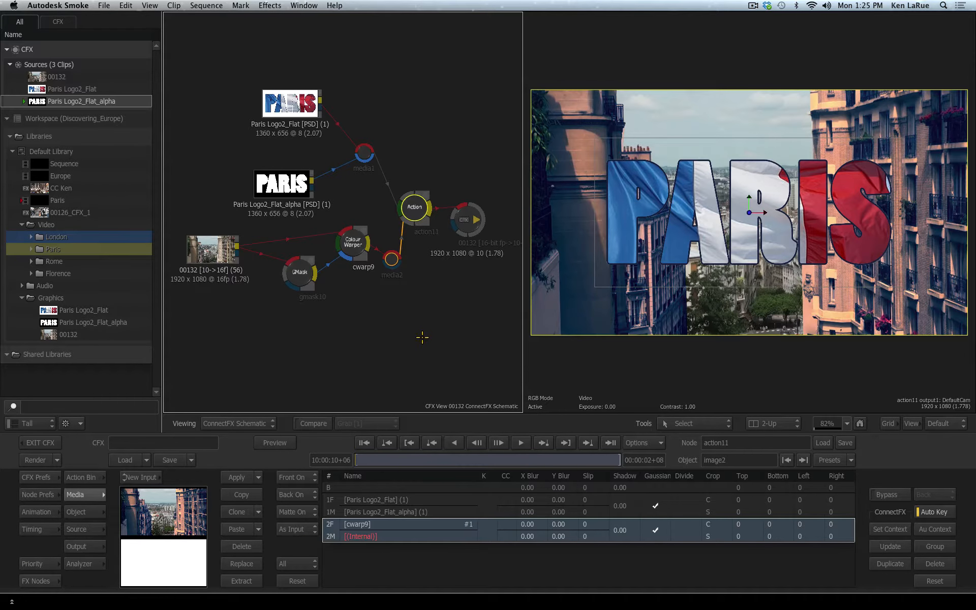
# - Cycle through the Action node's objects, including axis1, image1 and axis2, and end on DefaultCam
pyautogui.moveTo(414, 210)
pyautogui.mouseDown()
pyautogui.moveTo(409, 193)
pyautogui.moveTo(424, 212)
pyautogui.moveTo(416, 216)
pyautogui.moveTo(426, 197)
pyautogui.moveTo(417, 207)
pyautogui.mouseUp()
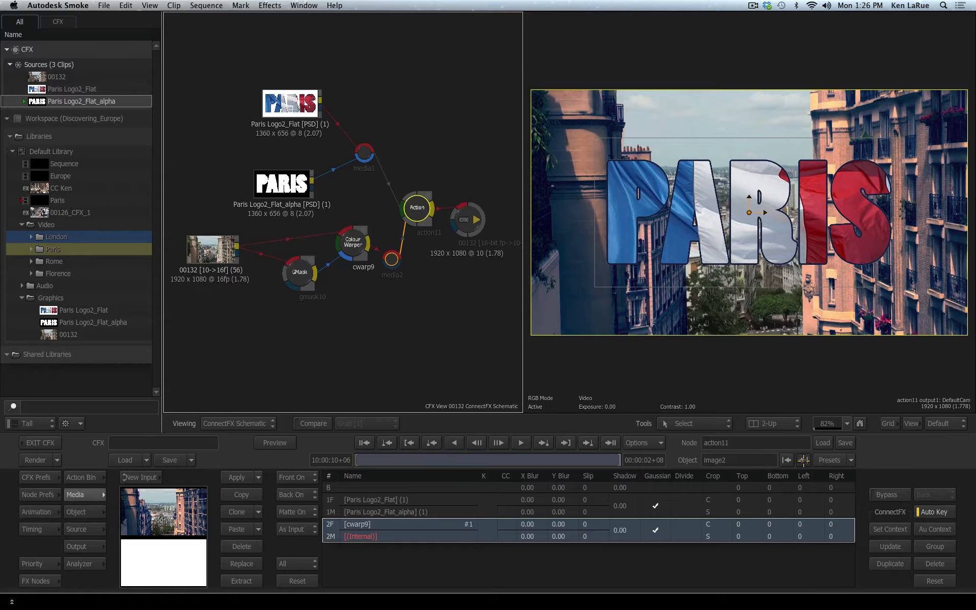
pyautogui.click(804, 461)
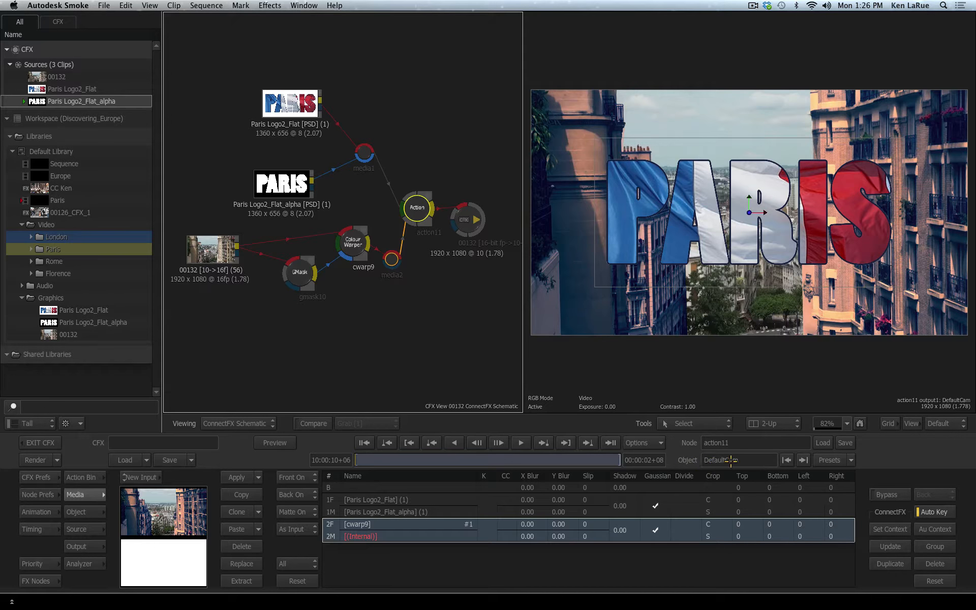
pyautogui.click(803, 460)
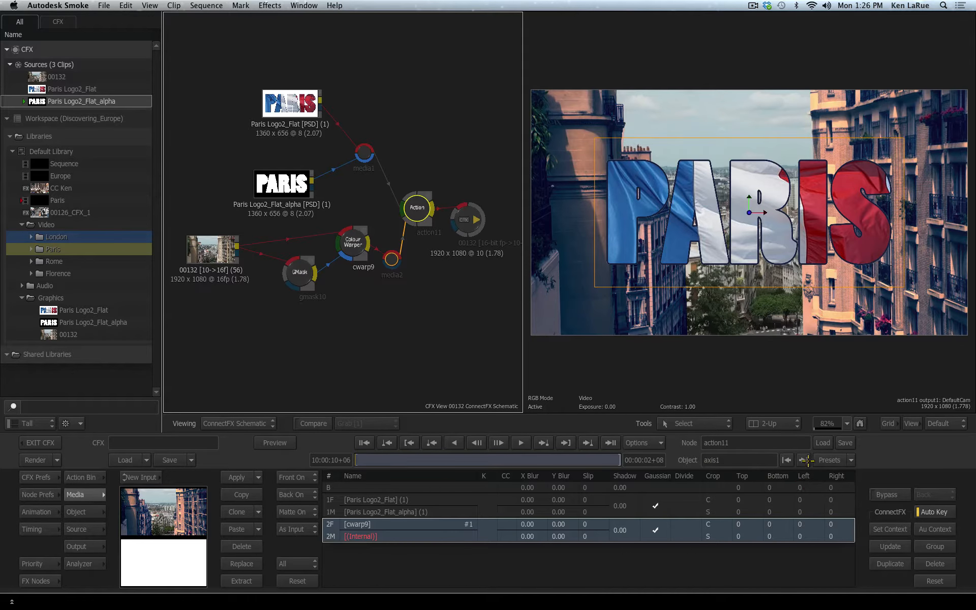
pyautogui.click(805, 460)
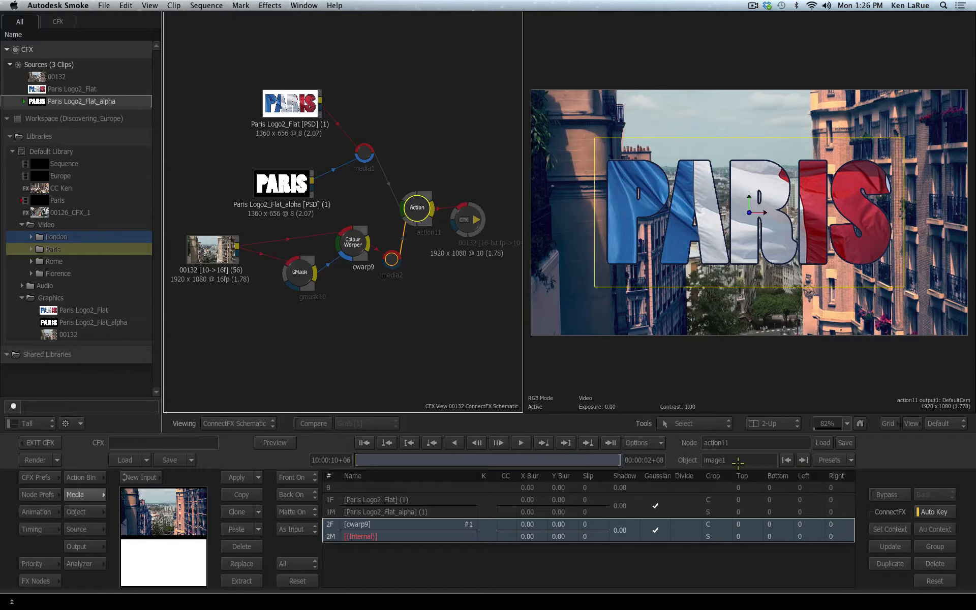
pyautogui.click(806, 460)
pyautogui.click(806, 460)
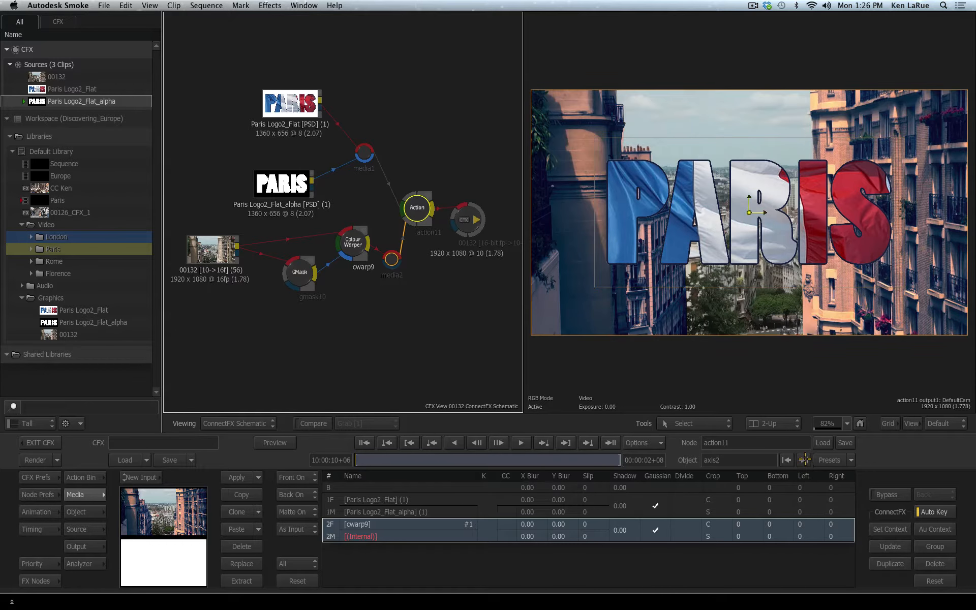
pyautogui.click(805, 460)
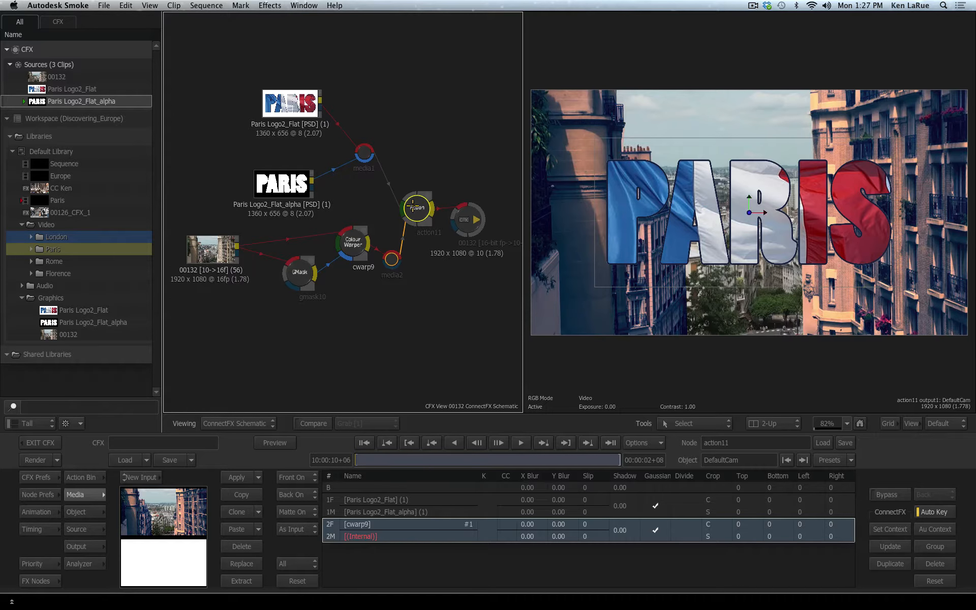
# - Reposition the Action node and the output node farther apart in the ConnectFX schematic
pyautogui.moveTo(411, 209); pyautogui.dragTo(427, 198)
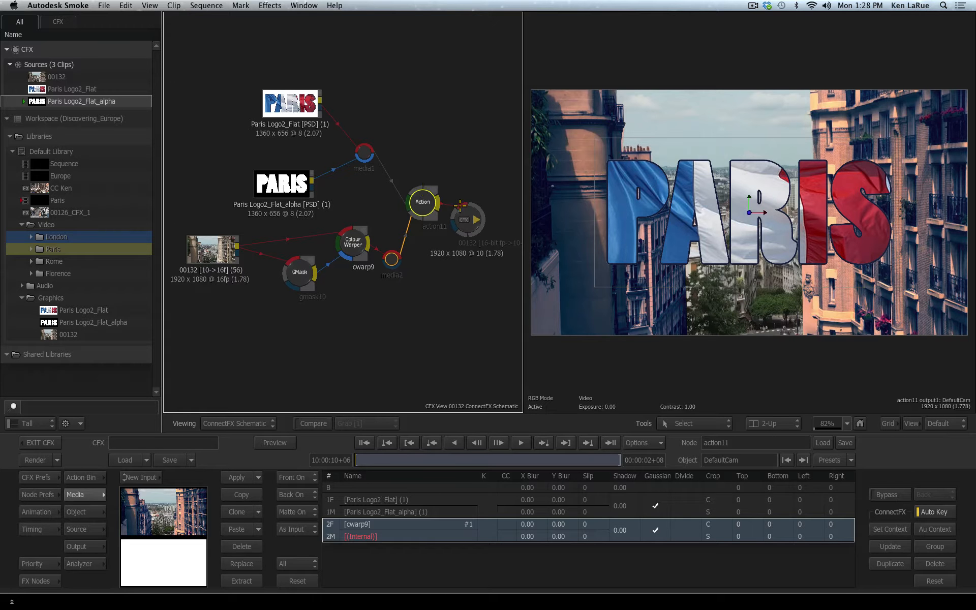
pyautogui.moveTo(461, 205); pyautogui.dragTo(486, 204)
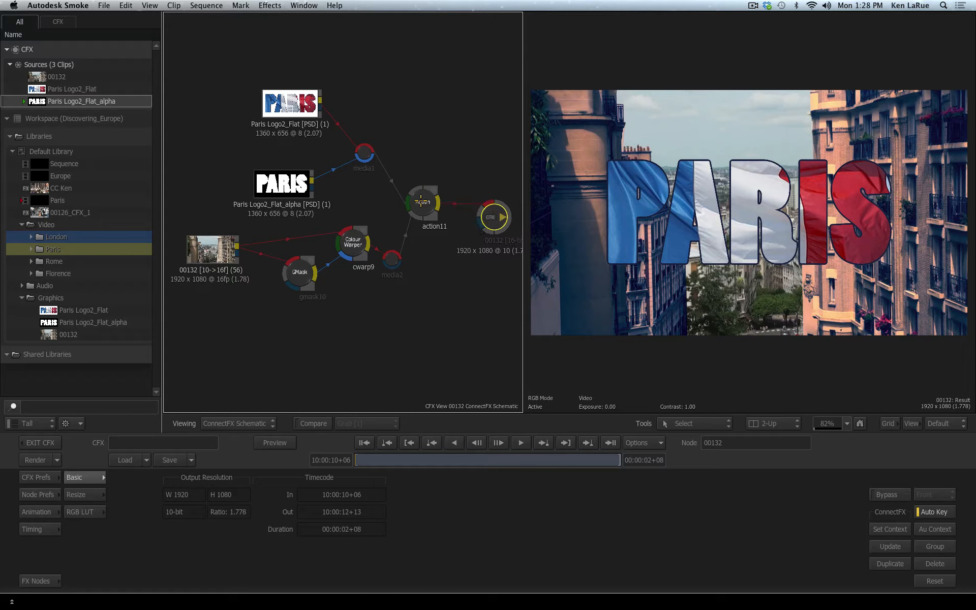
pyautogui.moveTo(421, 202); pyautogui.dragTo(430, 212)
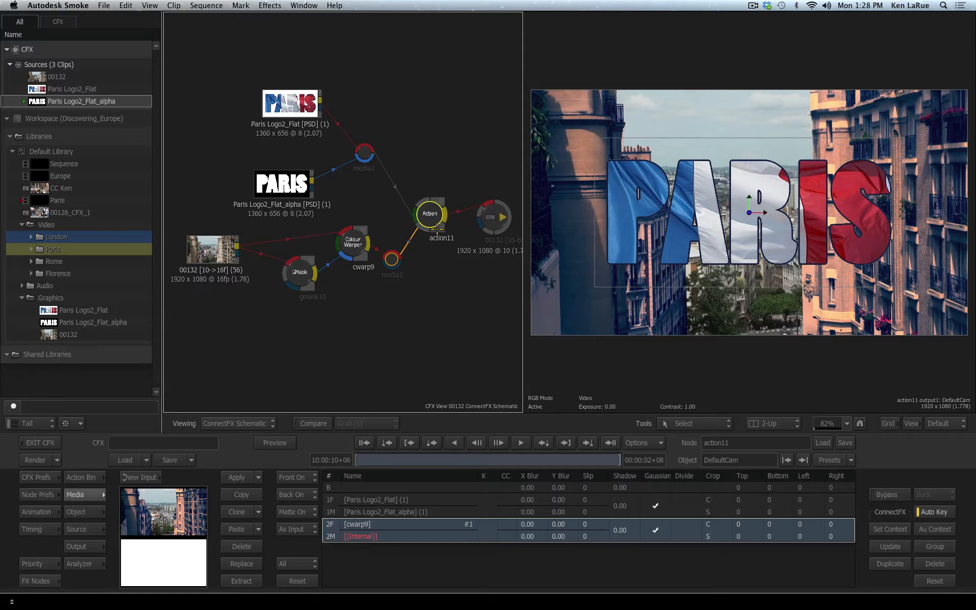
pyautogui.moveTo(437, 228); pyautogui.dragTo(437, 219)
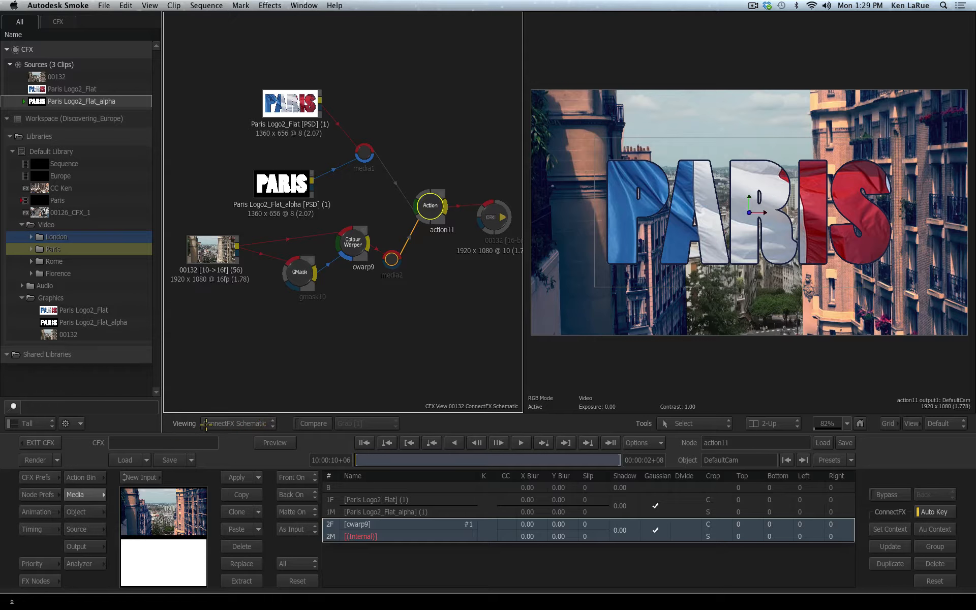
# - Switch the schematic viewport to the Action Schematic and fit the camera, axis and image nodes in view
pyautogui.click(235, 424)
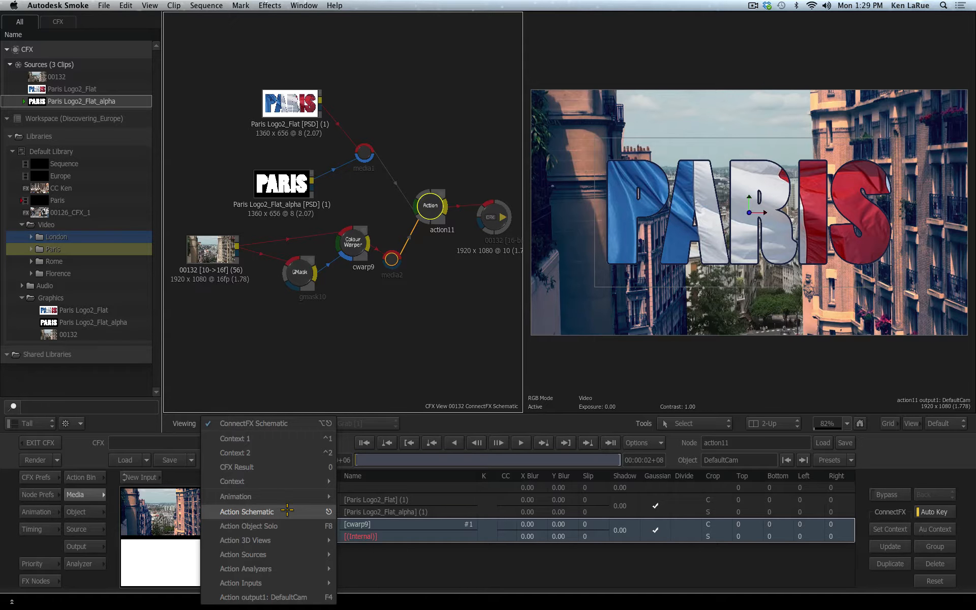
pyautogui.click(288, 511)
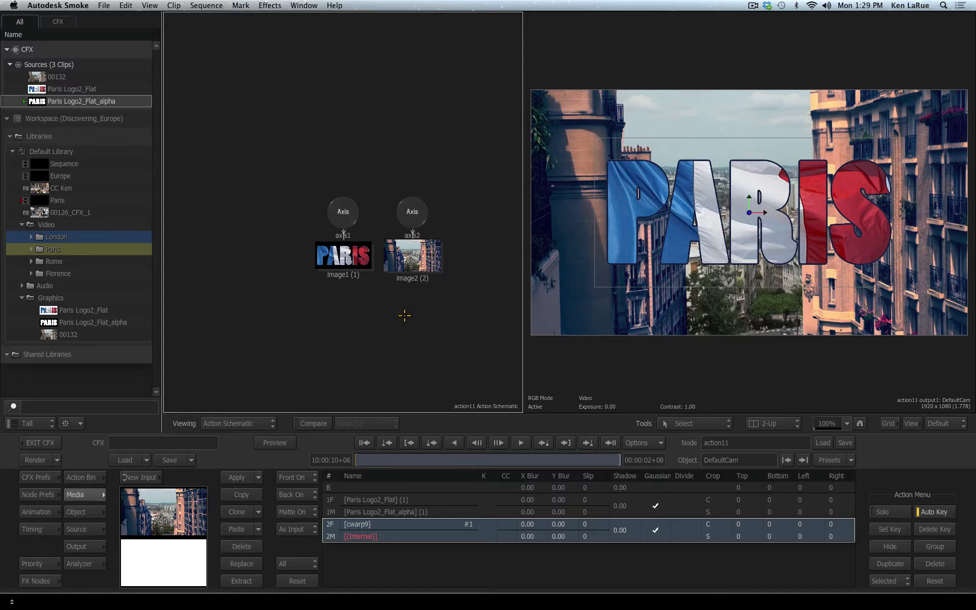
pyautogui.moveTo(373, 332); pyautogui.dragTo(295, 379)
pyautogui.moveTo(190, 131); pyautogui.dragTo(334, 165)
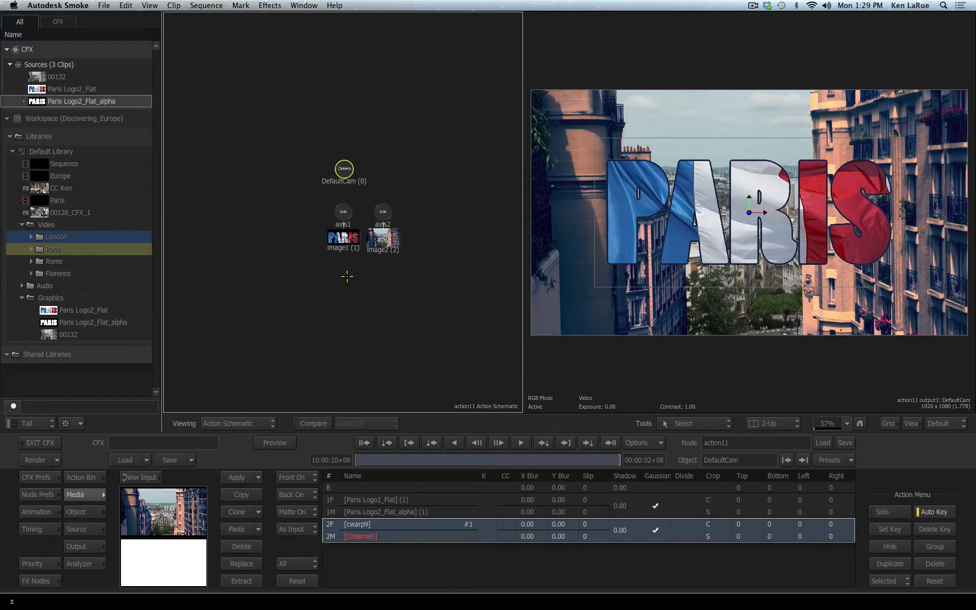
pyautogui.click(846, 423)
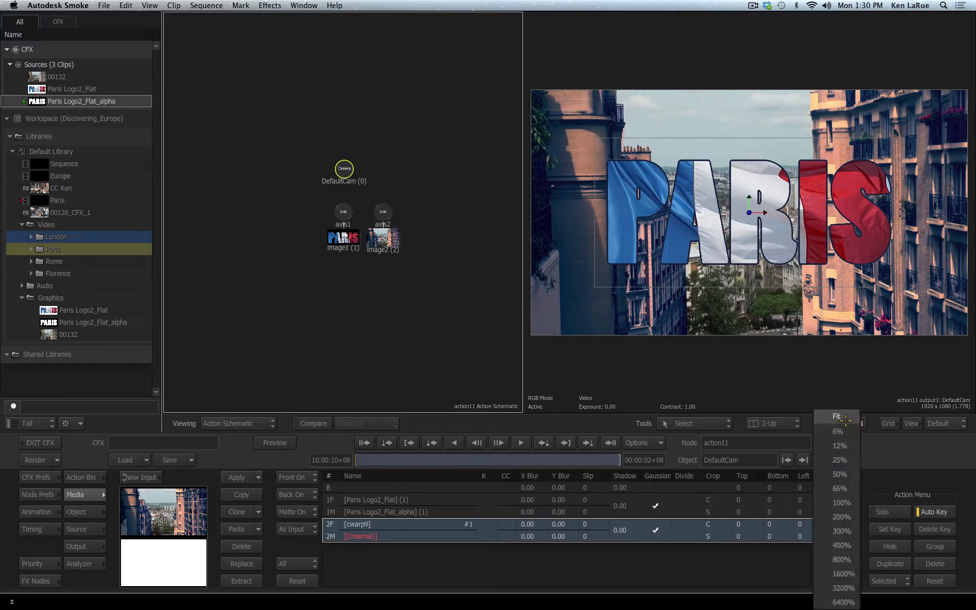
pyautogui.click(844, 421)
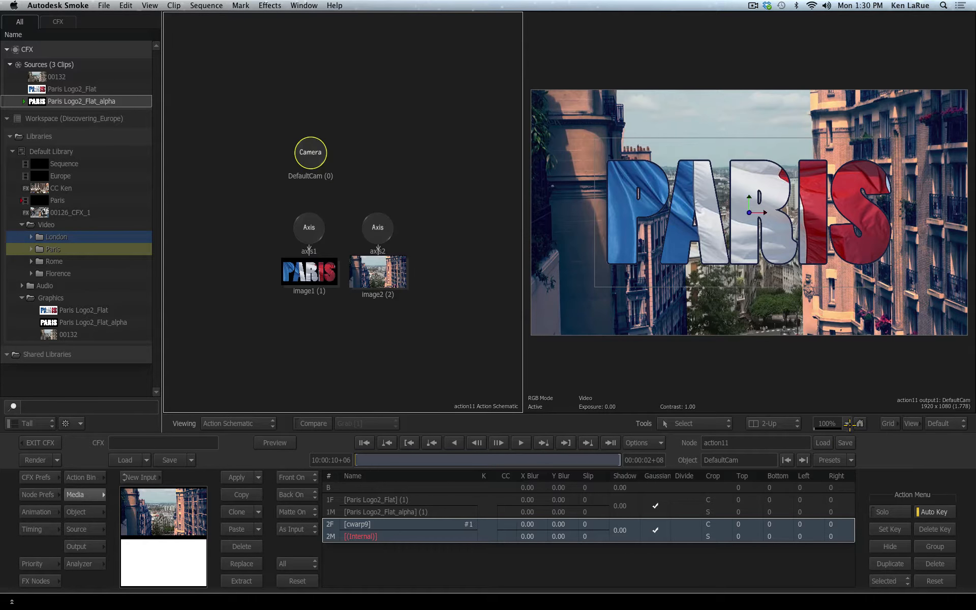
# - Spread out the Action schematic by moving the DefaultCam node away from the axes and separating each axis from its image node
pyautogui.moveTo(307, 151); pyautogui.dragTo(337, 106)
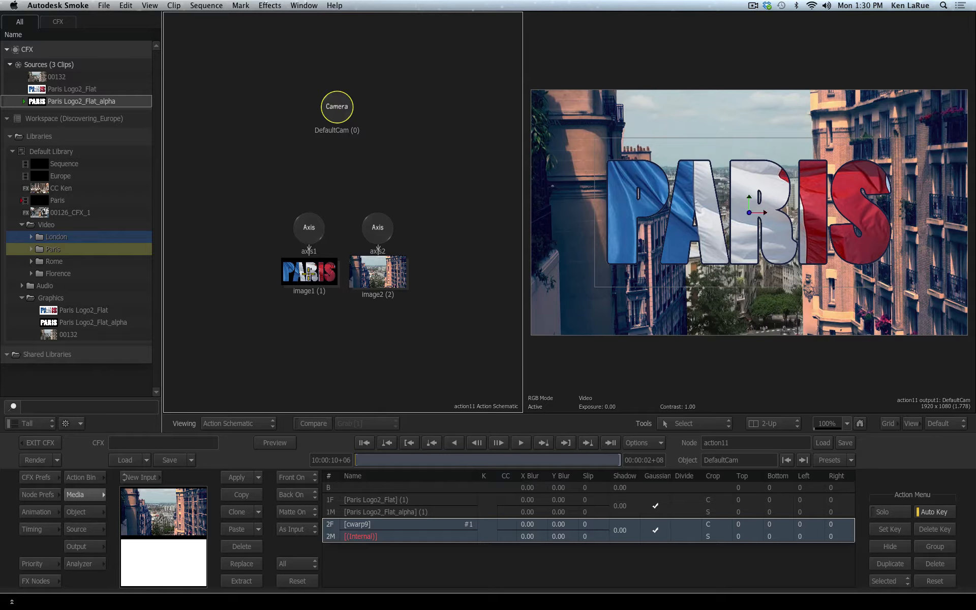
pyautogui.moveTo(309, 274); pyautogui.dragTo(310, 289)
pyautogui.moveTo(378, 280); pyautogui.dragTo(377, 289)
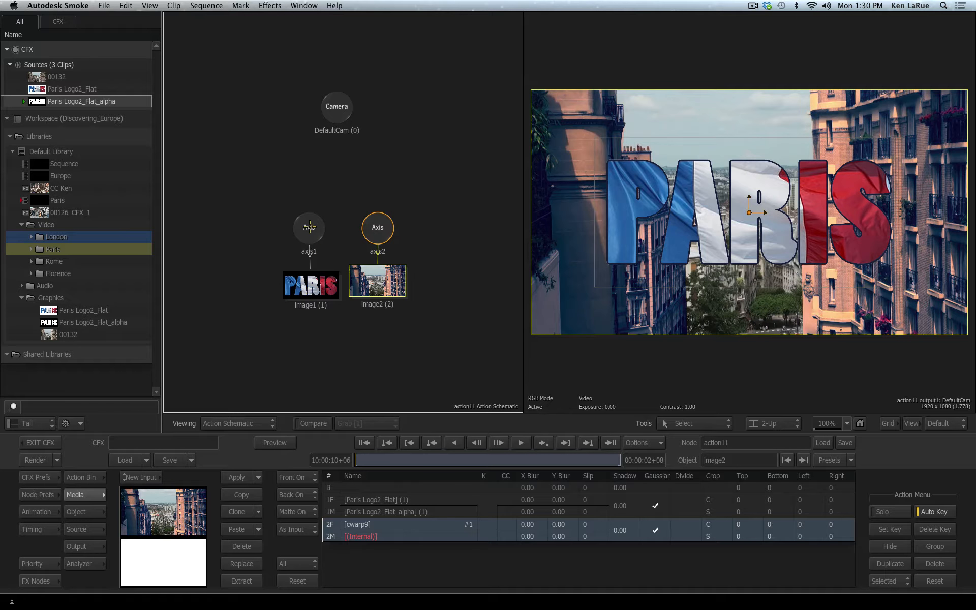
pyautogui.moveTo(310, 227)
pyautogui.mouseDown()
pyautogui.moveTo(312, 190)
pyautogui.moveTo(313, 212)
pyautogui.mouseUp()
pyautogui.moveTo(380, 232); pyautogui.dragTo(378, 218)
# - Open the axis2 object settings and adjust the placement of the axis2 and image2 nodes in the Action schematic
pyautogui.doubleClick(374, 206)
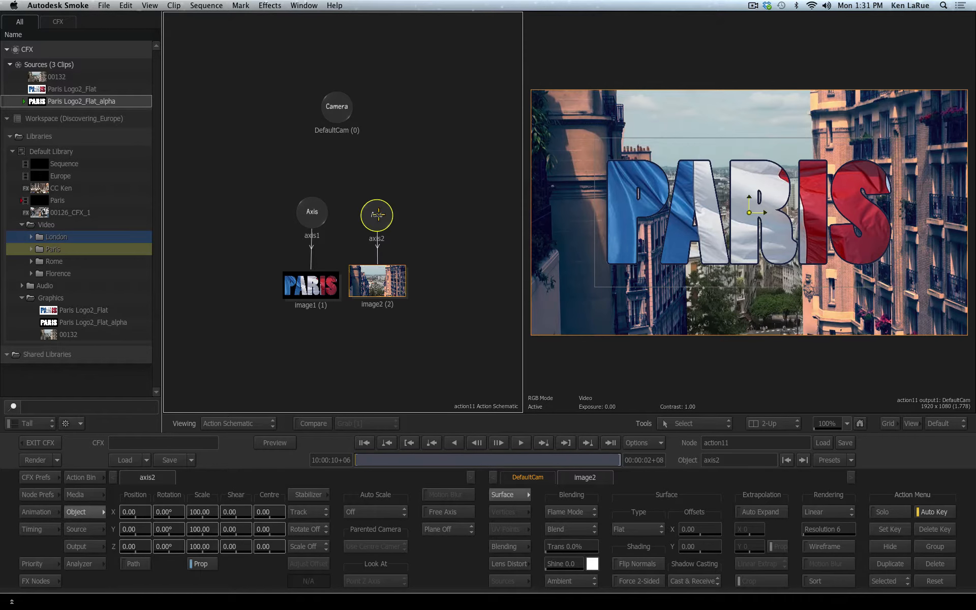
pyautogui.moveTo(377, 214); pyautogui.dragTo(374, 215)
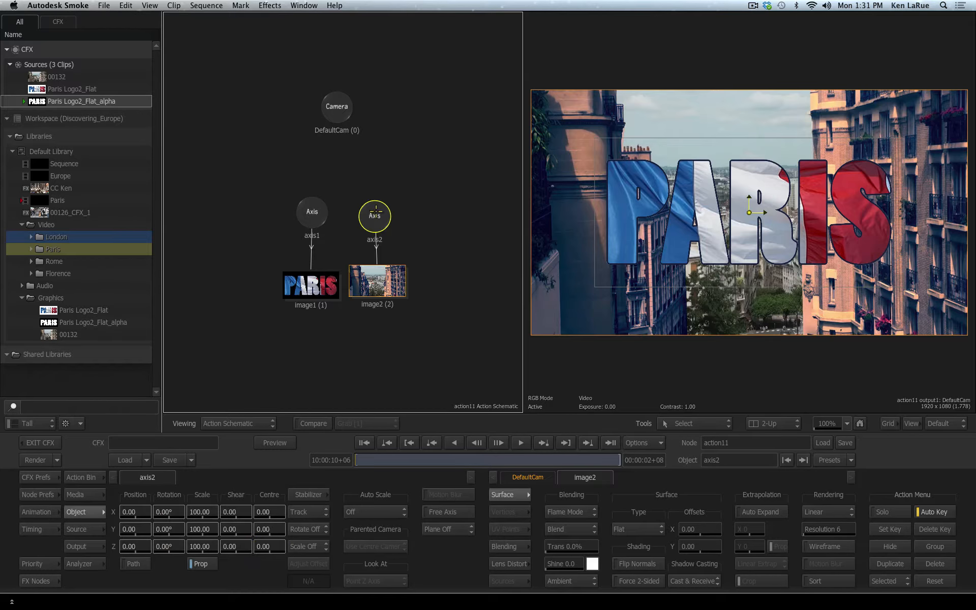
pyautogui.moveTo(375, 215); pyautogui.dragTo(378, 209)
pyautogui.moveTo(384, 284); pyautogui.dragTo(387, 287)
pyautogui.moveTo(376, 212); pyautogui.dragTo(377, 221)
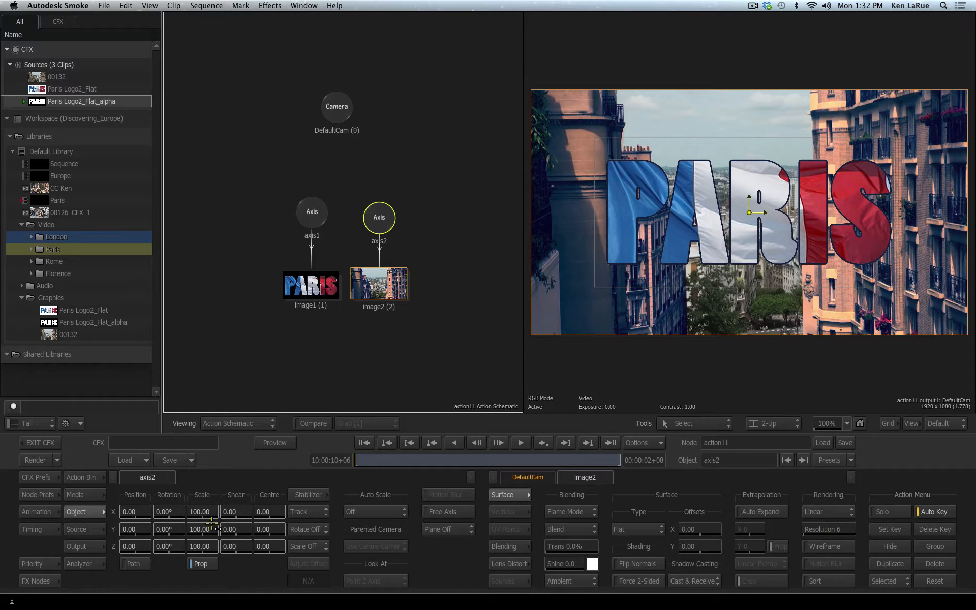
# - Review the object settings of DefaultCam, axis1 and axis2 by selecting each node in the Action schematic
pyautogui.click(334, 105)
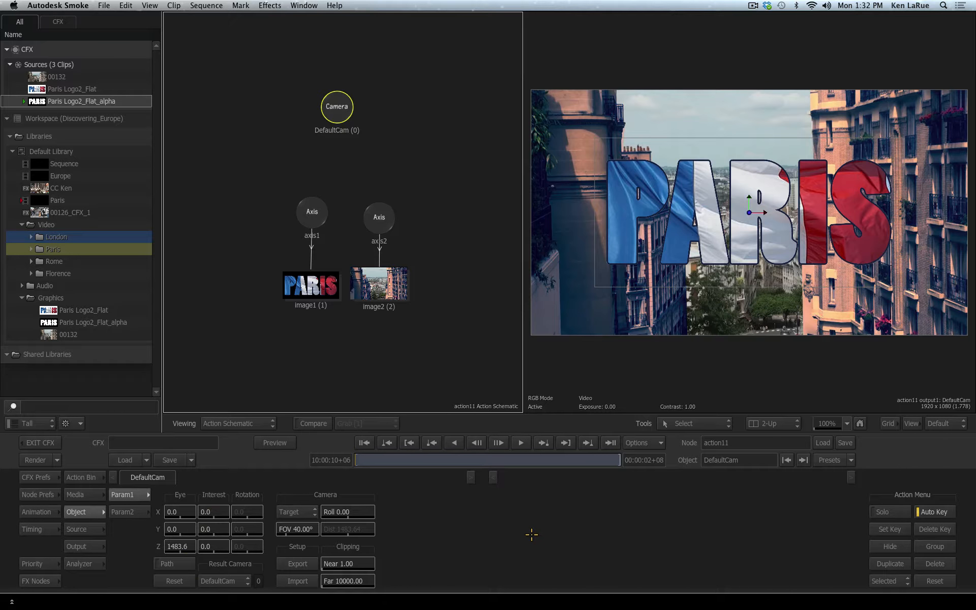
pyautogui.click(313, 211)
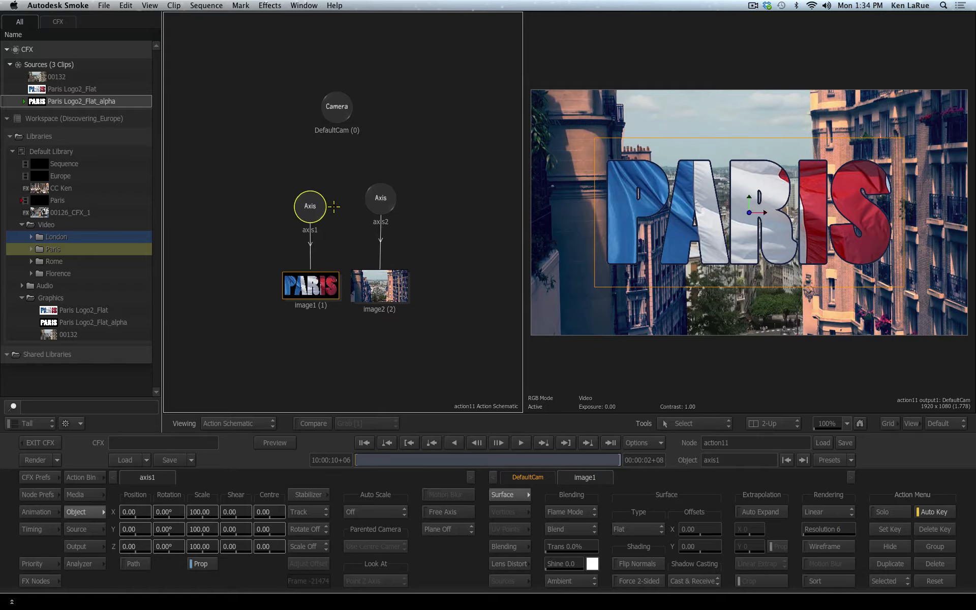
pyautogui.click(379, 197)
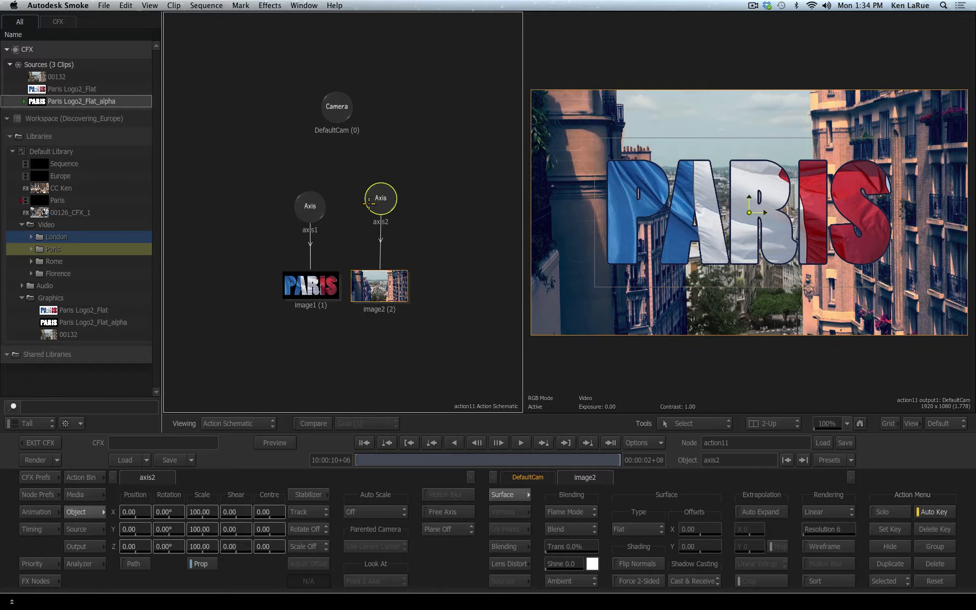
pyautogui.moveTo(392, 187); pyautogui.dragTo(373, 217)
# - Rename the axis1 node as axis1_Graphic and move it farther above its image node
pyautogui.moveTo(308, 202)
pyautogui.mouseDown()
pyautogui.moveTo(315, 210)
pyautogui.moveTo(376, 207)
pyautogui.moveTo(315, 215)
pyautogui.moveTo(313, 196)
pyautogui.moveTo(301, 204)
pyautogui.moveTo(310, 205)
pyautogui.mouseUp()
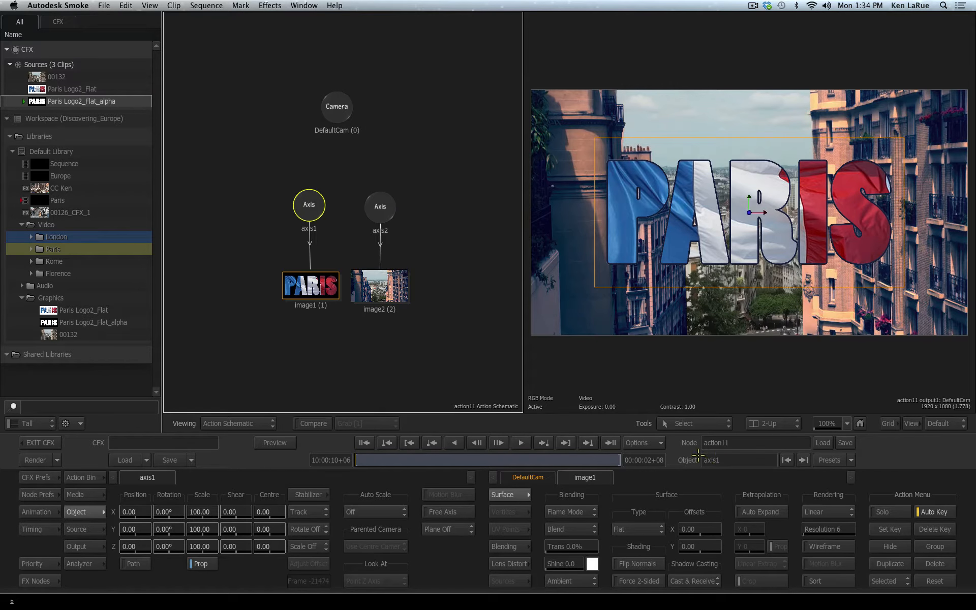
pyautogui.click(743, 458)
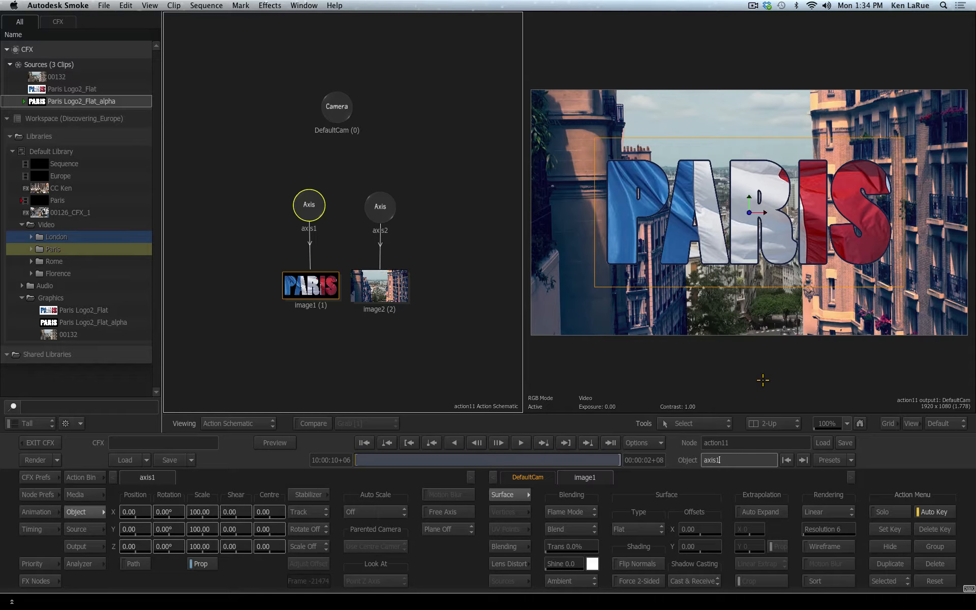
pyautogui.write('_Graphic')
pyautogui.press('Return')
pyautogui.moveTo(313, 214); pyautogui.dragTo(317, 189)
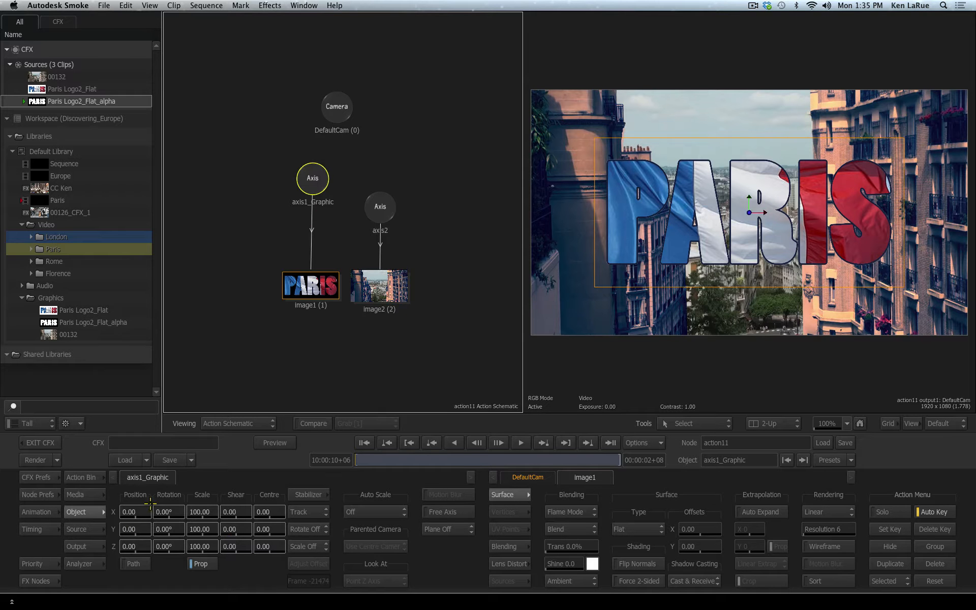
# - Rename the image1 node holding the Paris logo as image1_Graphic
pyautogui.moveTo(310, 291); pyautogui.dragTo(296, 298)
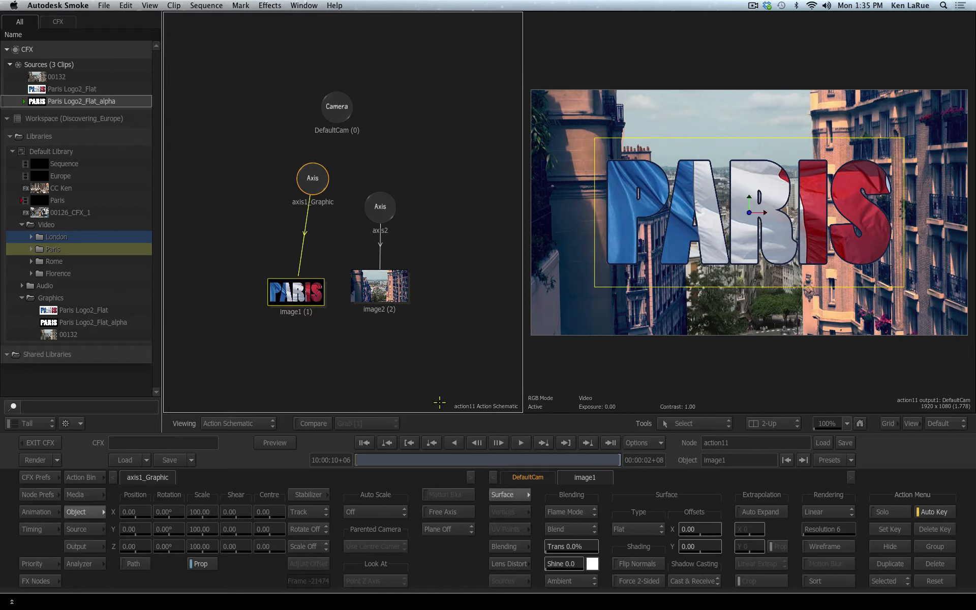
pyautogui.write('p')
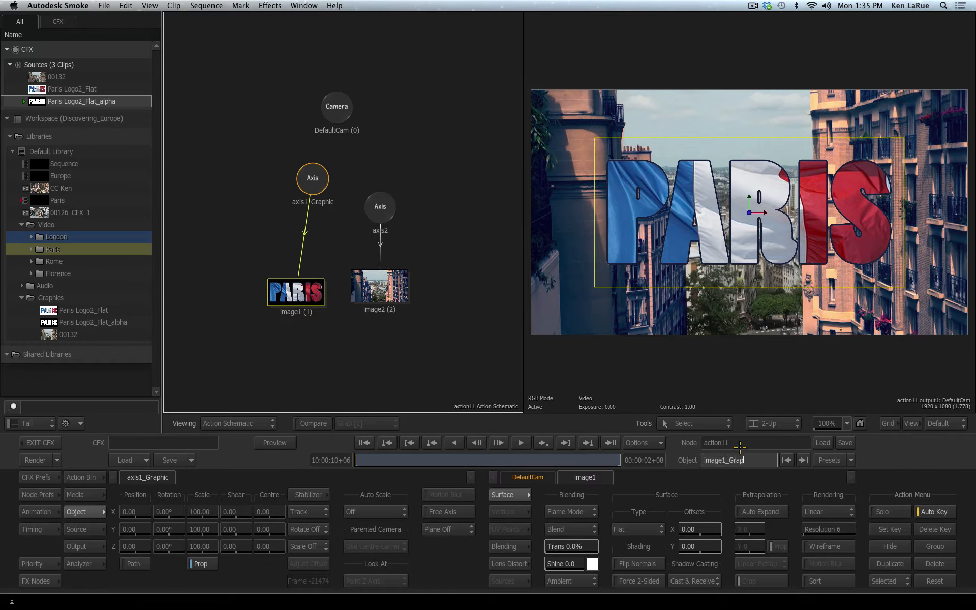
pyautogui.write('hic')
pyautogui.press('Return')
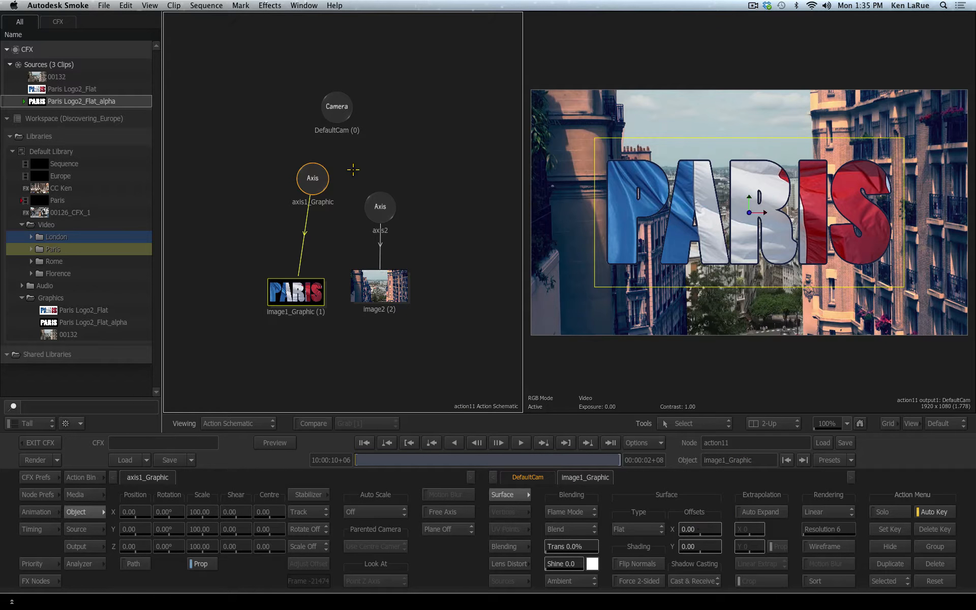
# - Rename the image2 node holding the street clip as image2_City
pyautogui.click(389, 287)
pyautogui.click(750, 460)
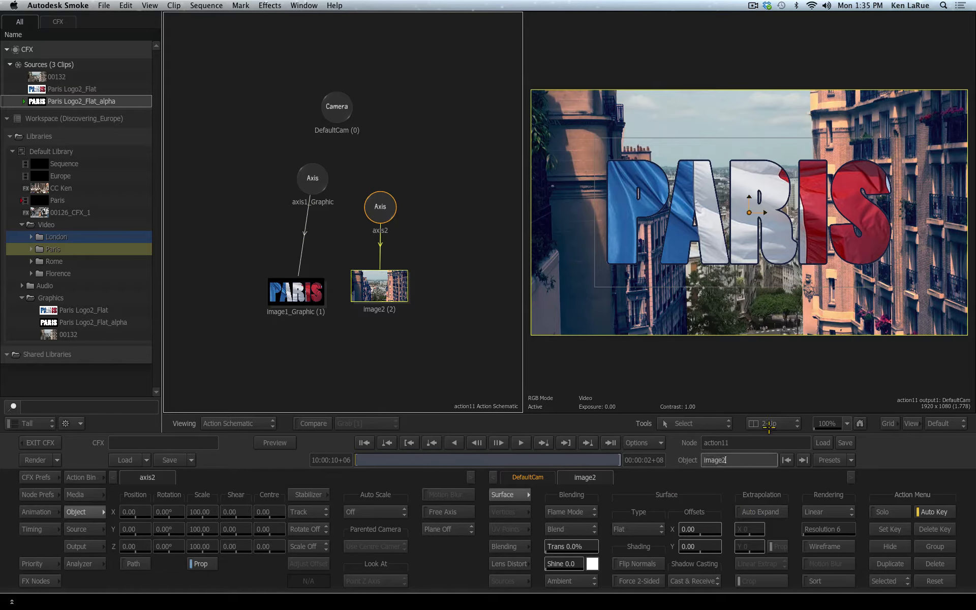
pyautogui.write('_City')
pyautogui.press('Return')
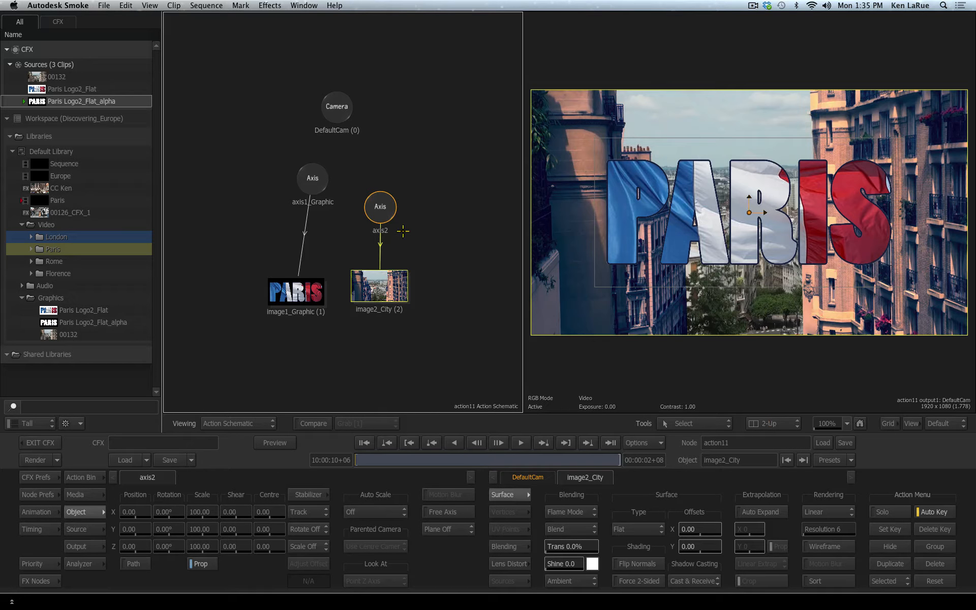
# - Rename the axis2 node above the street clip as axis2_City
pyautogui.click(380, 206)
pyautogui.moveTo(376, 210); pyautogui.dragTo(375, 205)
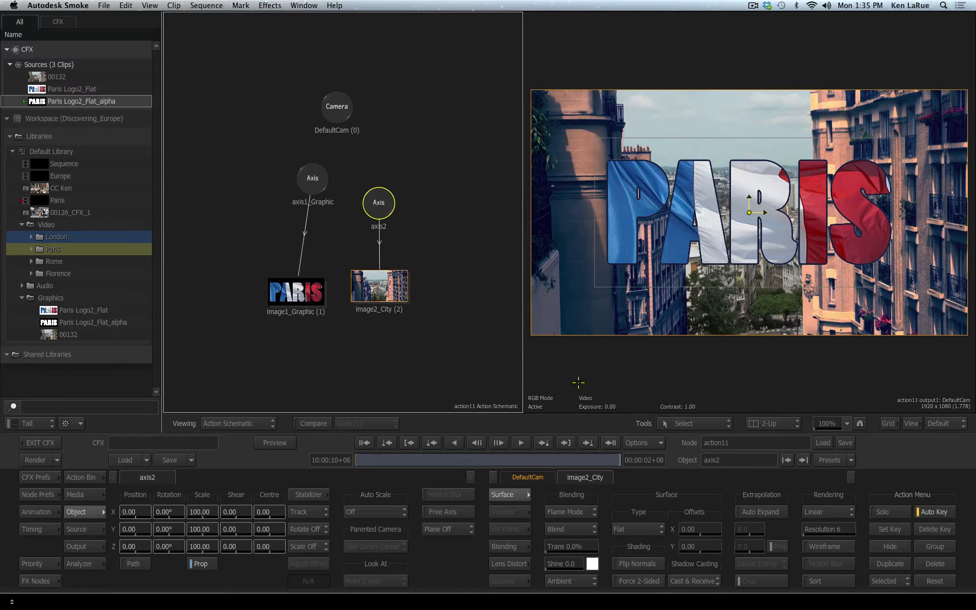
pyautogui.click(753, 460)
pyautogui.write('_')
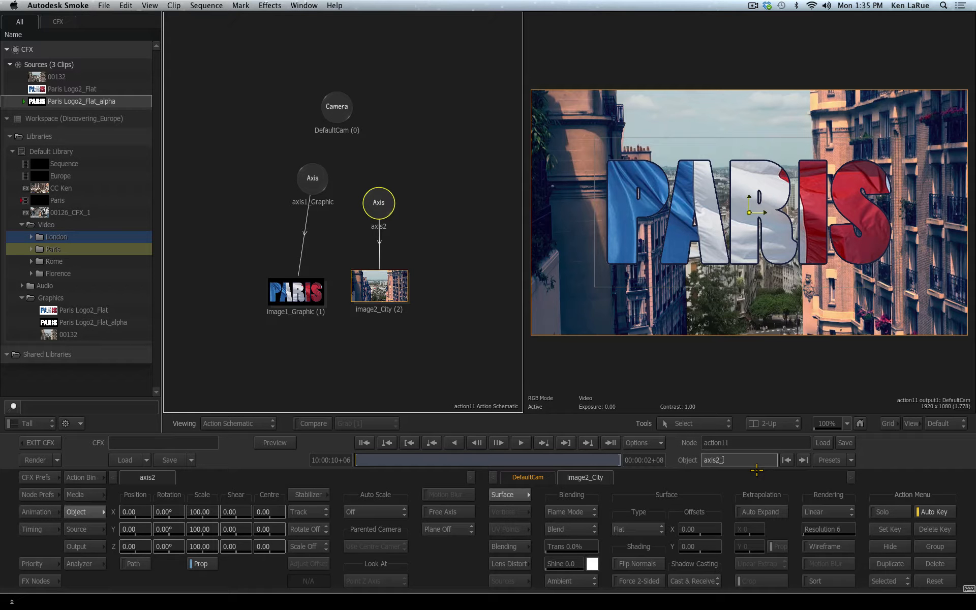
pyautogui.write('City')
pyautogui.press('Return')
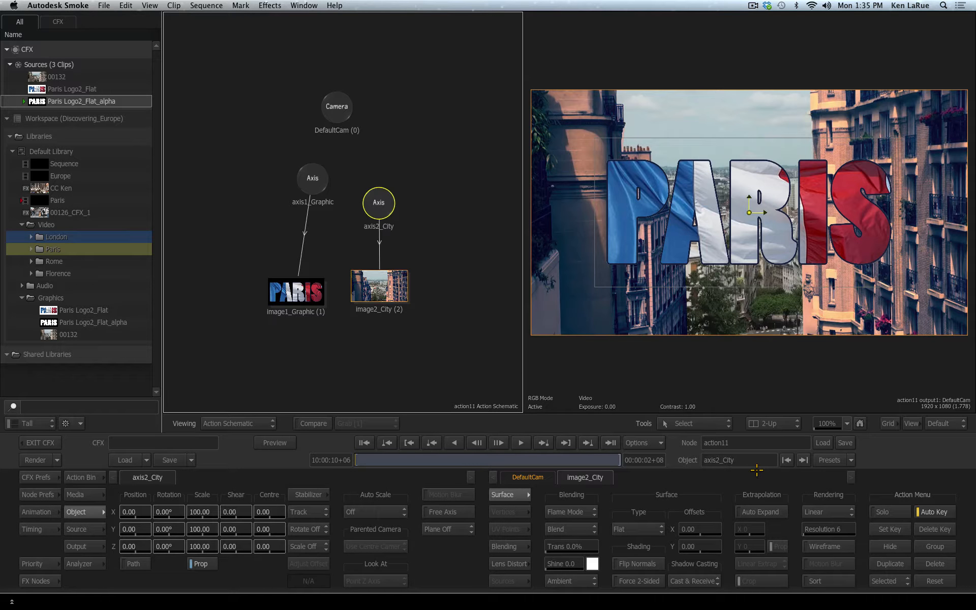
# - Bring the axis1_Graphic and image1_Graphic nodes closer together and align them vertically in the Action schematic
pyautogui.moveTo(312, 180); pyautogui.dragTo(301, 220)
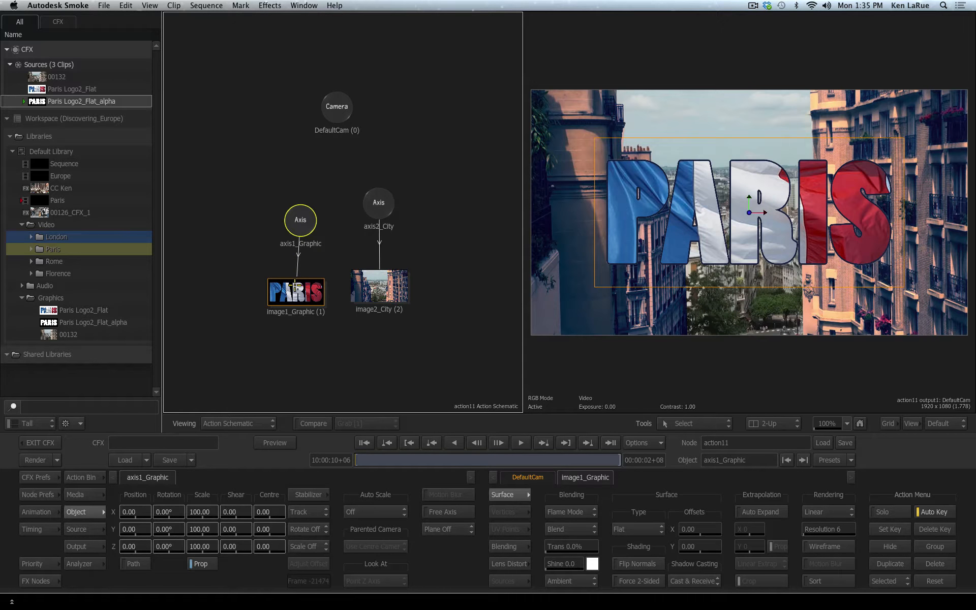
pyautogui.moveTo(296, 288); pyautogui.dragTo(299, 283)
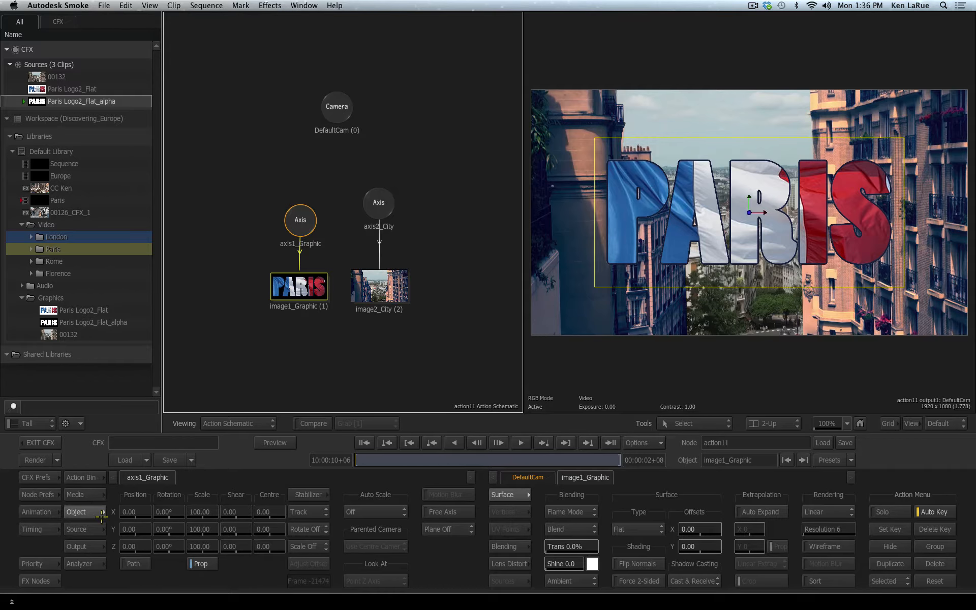
# - Browse the Action bin's node categories, including Objects, Surface, Maps and ReLighting, and return to the full node list
pyautogui.click(75, 476)
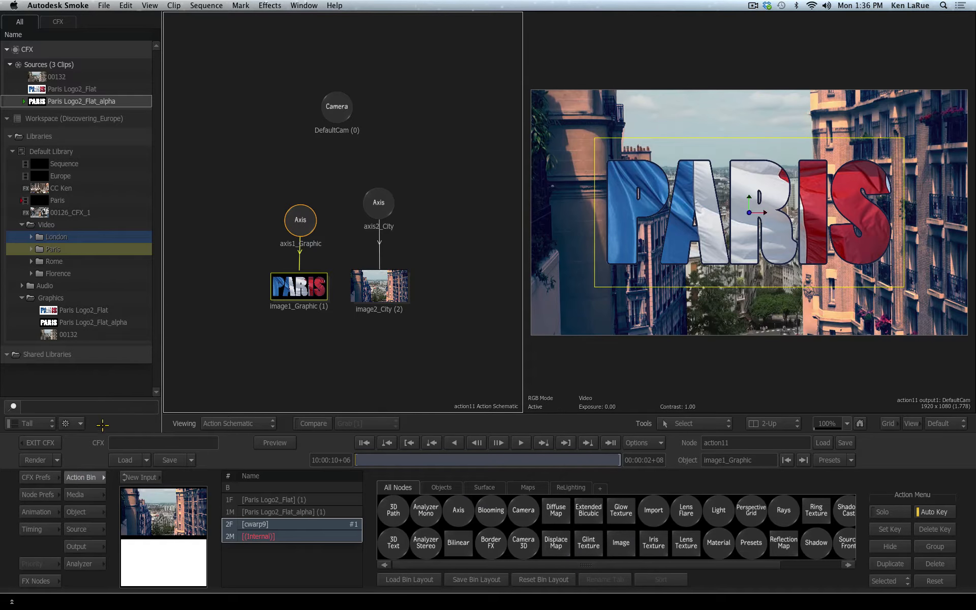
pyautogui.moveTo(422, 565); pyautogui.dragTo(383, 573)
pyautogui.click(441, 487)
pyautogui.click(484, 488)
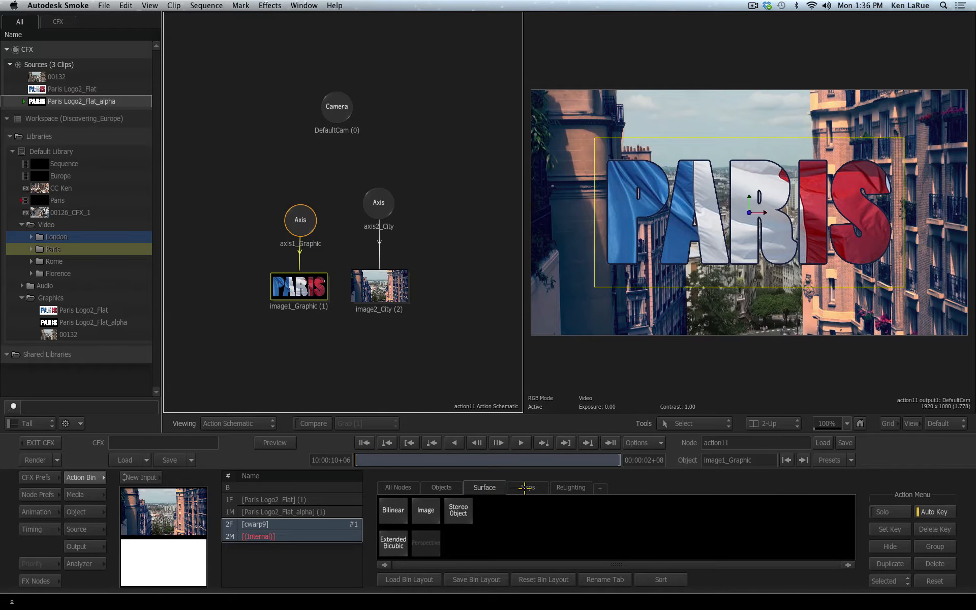
pyautogui.click(571, 488)
pyautogui.click(529, 487)
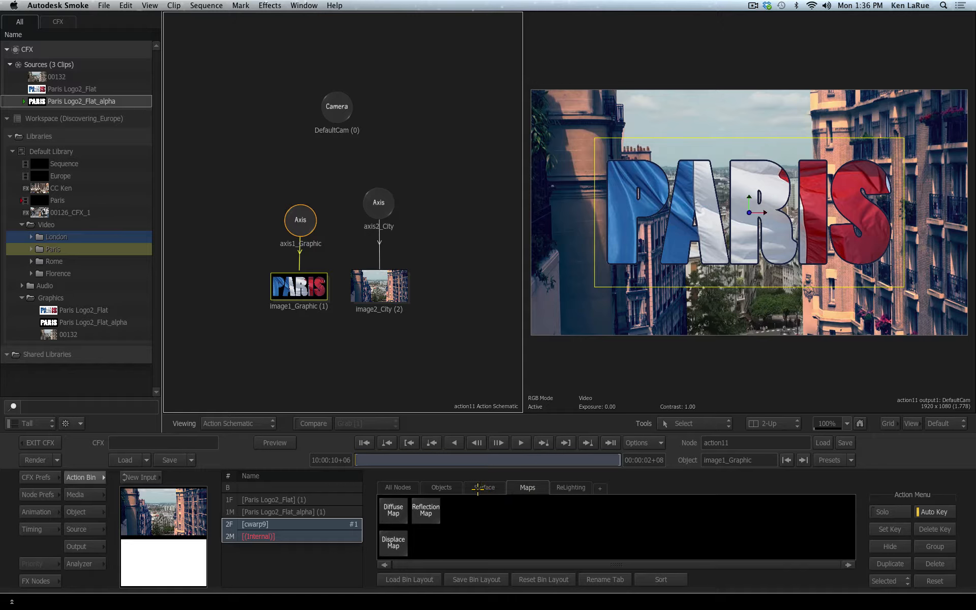
pyautogui.click(484, 487)
pyautogui.click(442, 487)
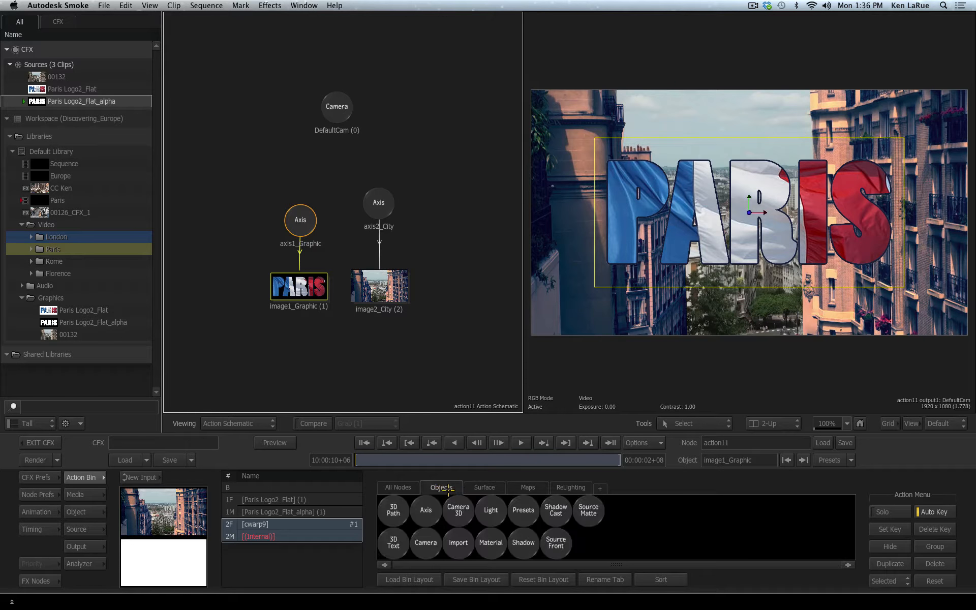
pyautogui.click(386, 487)
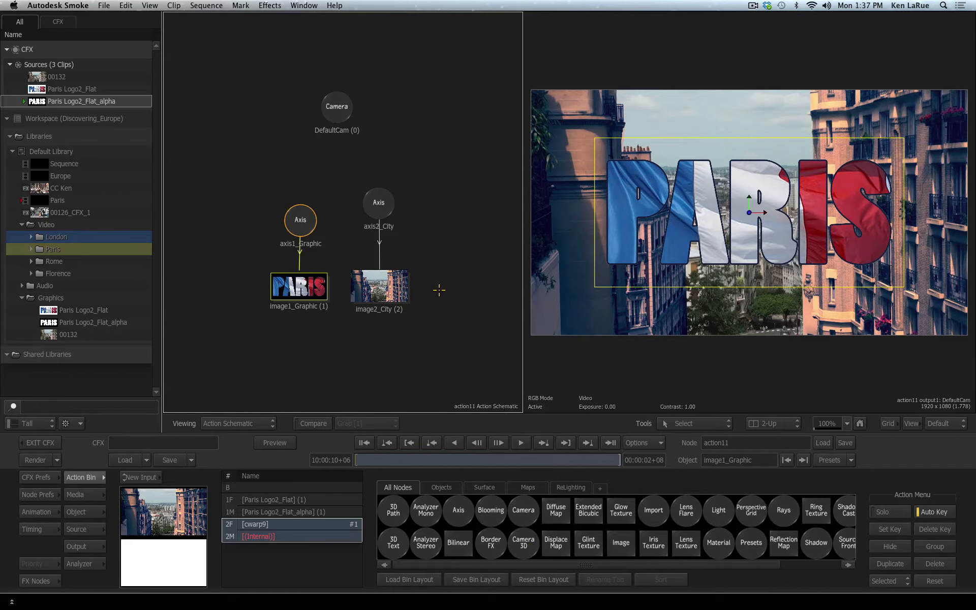
# - Compare the ConnectFX node bin with the Action node bin, ending on the Action bin
pyautogui.click(40, 580)
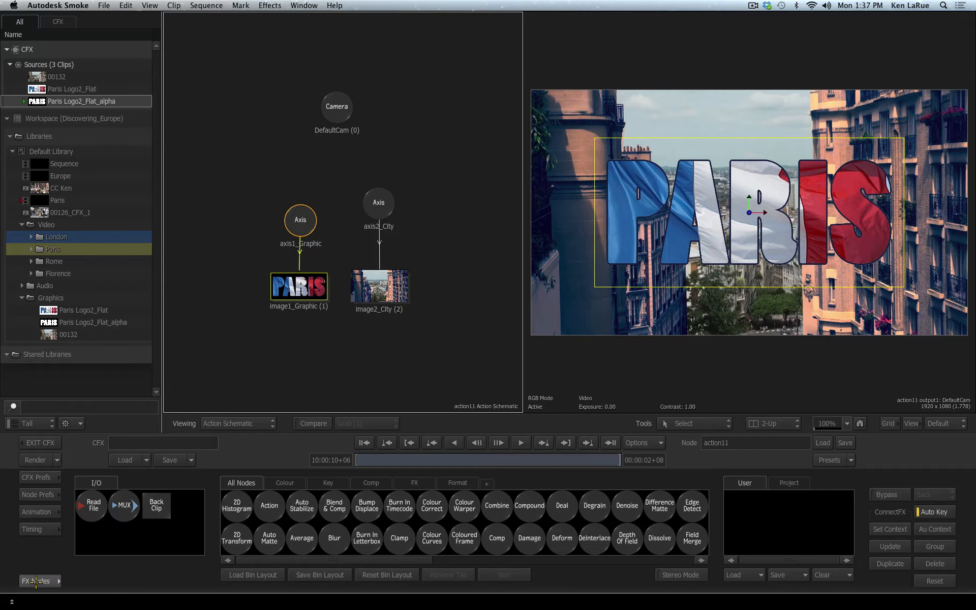
pyautogui.moveTo(271, 558); pyautogui.dragTo(249, 558)
pyautogui.doubleClick(333, 538)
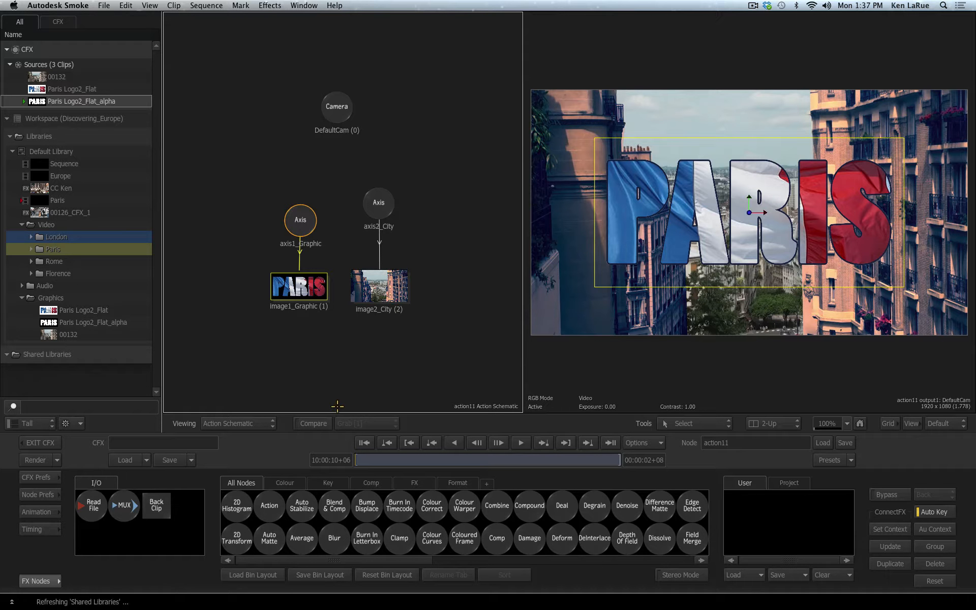
pyautogui.click(33, 582)
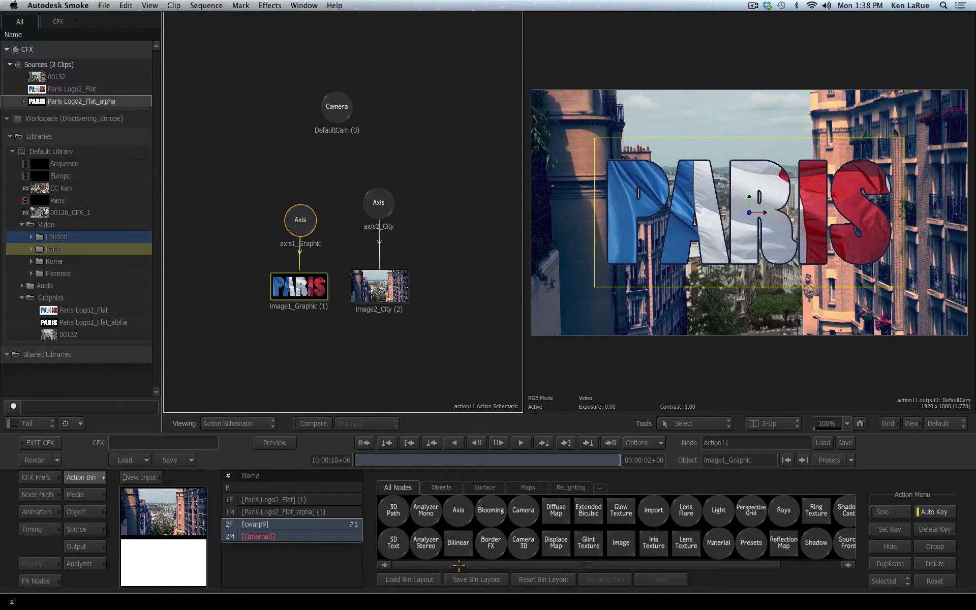
pyautogui.moveTo(459, 566); pyautogui.dragTo(397, 579)
pyautogui.click(38, 582)
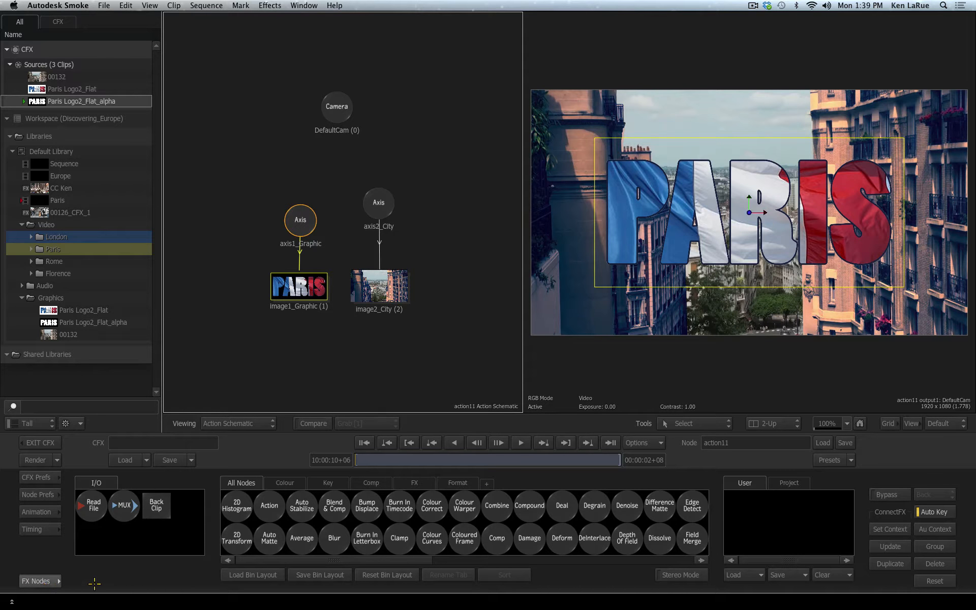
pyautogui.click(38, 581)
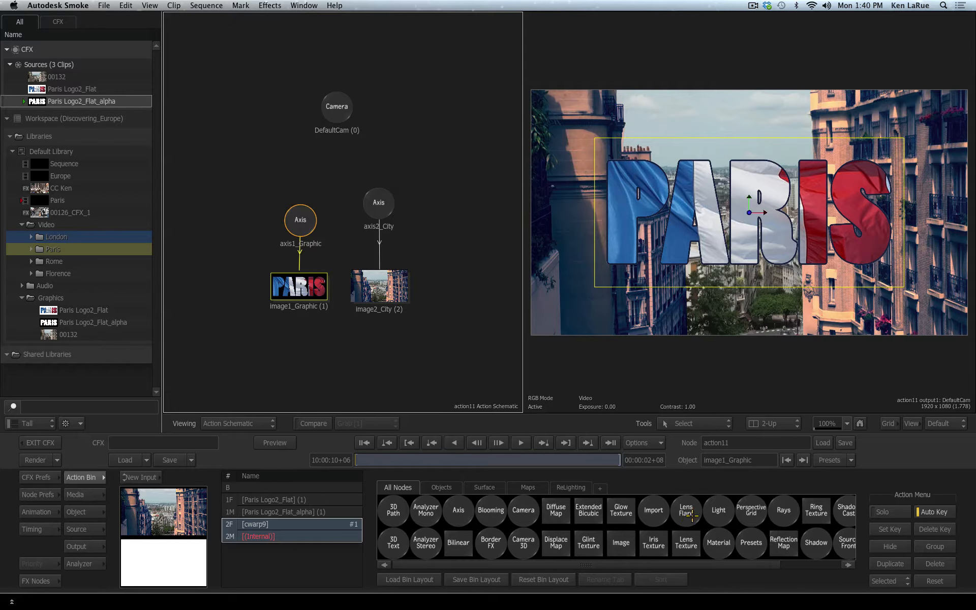
# - Filter the Action bin to nodes starting with L, add a Light node beside the camera in the schematic, and check its object settings
pyautogui.press('l')
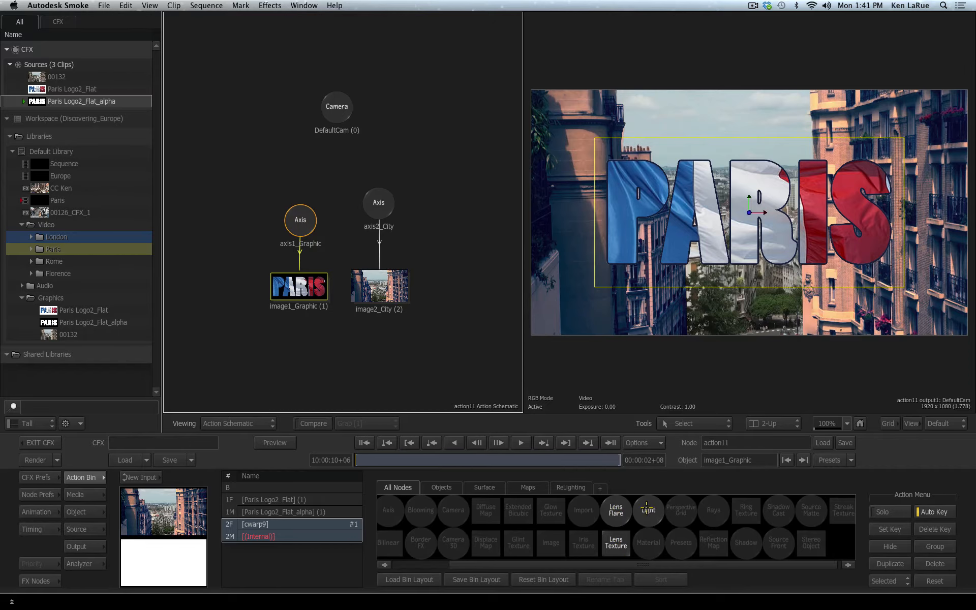
pyautogui.moveTo(648, 509); pyautogui.dragTo(438, 135)
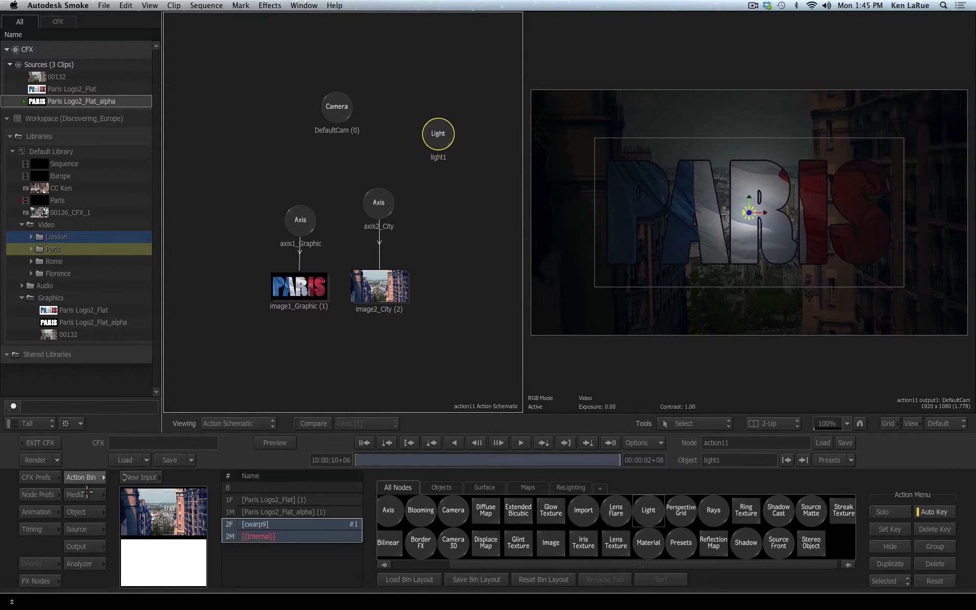
pyautogui.click(77, 511)
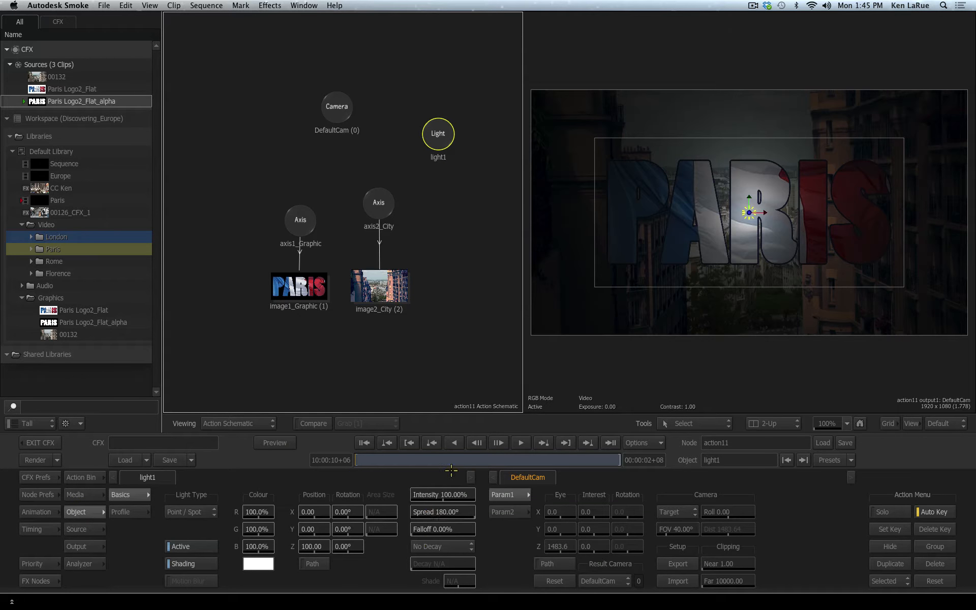
pyautogui.click(76, 479)
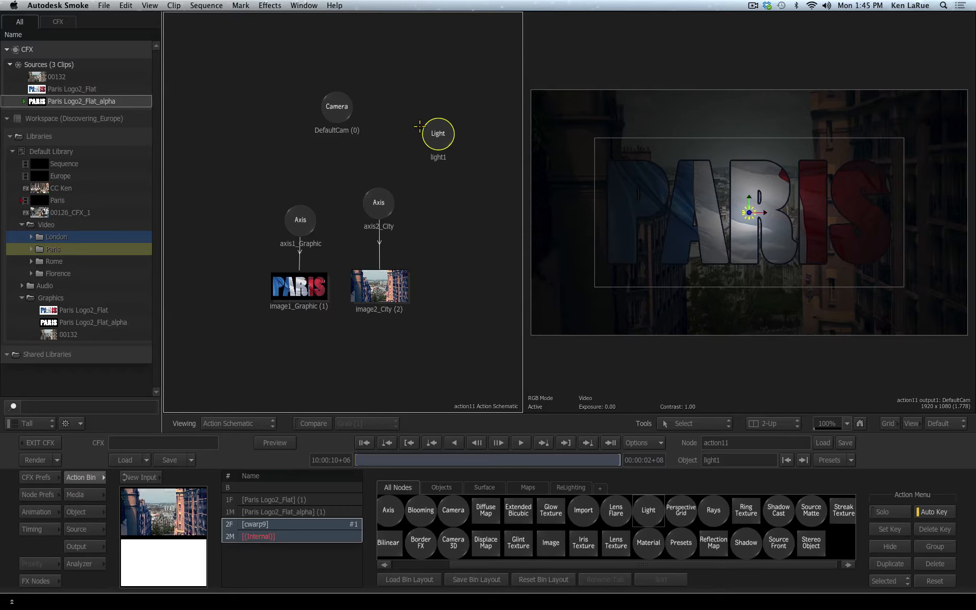
# - Open the light1 object settings and compare them with those of the axis1_Graphic and axis2_City nodes, ending on light1
pyautogui.moveTo(437, 130)
pyautogui.mouseDown()
pyautogui.moveTo(429, 154)
pyautogui.moveTo(438, 126)
pyautogui.mouseUp()
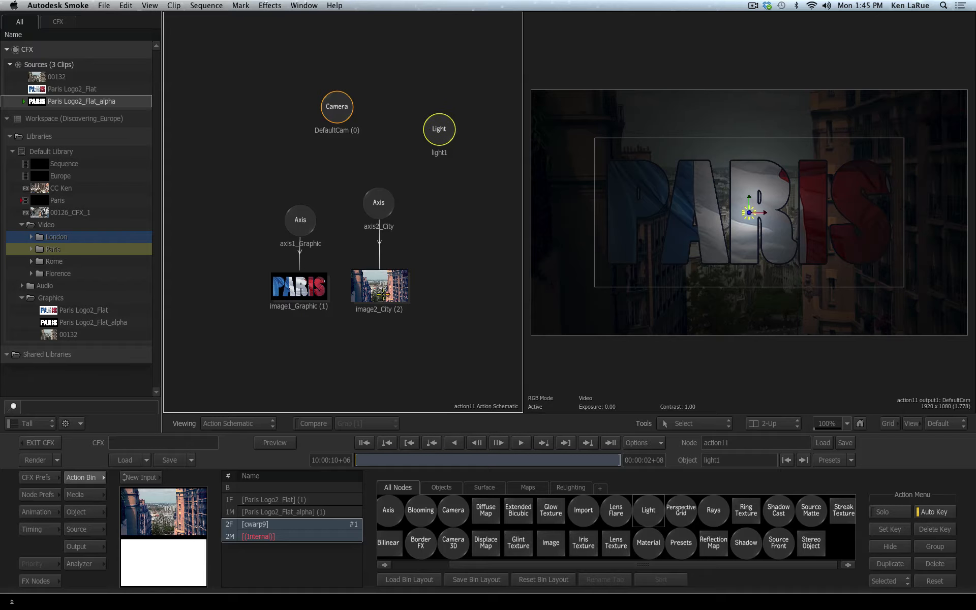
pyautogui.doubleClick(443, 131)
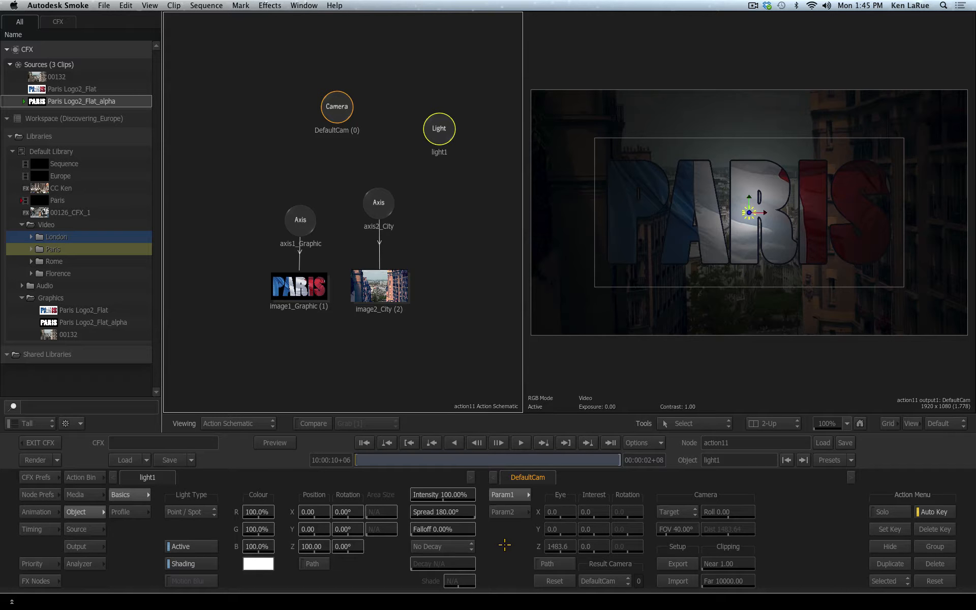
pyautogui.click(378, 206)
pyautogui.click(300, 220)
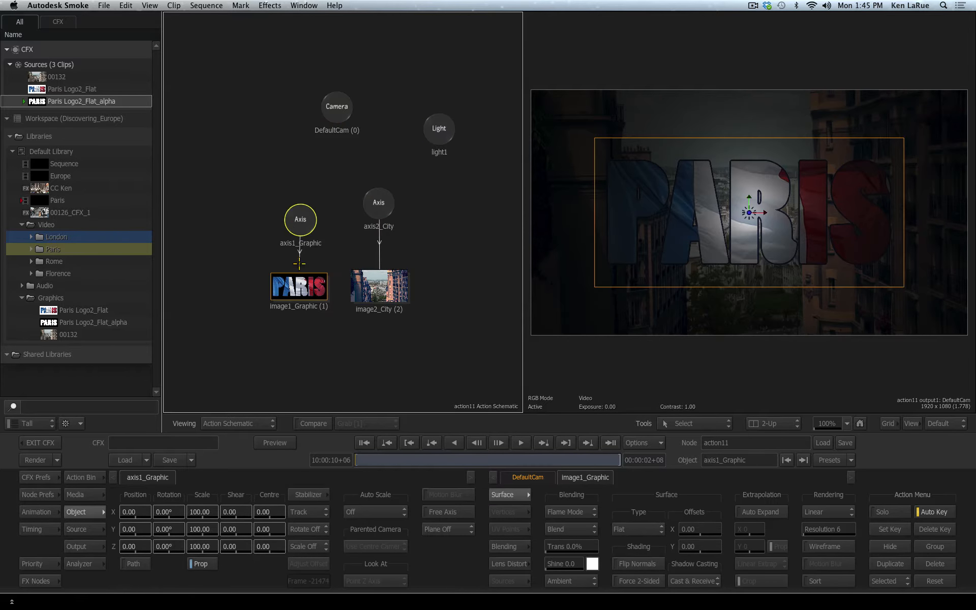
pyautogui.click(375, 209)
pyautogui.click(436, 129)
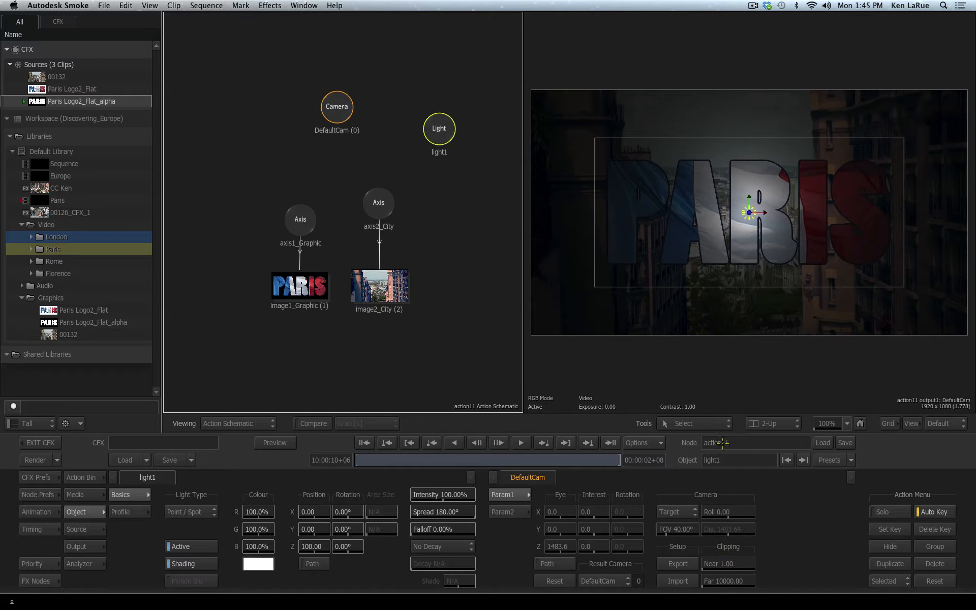
# - Move light1 over the upper-left buildings to about X -626, Y 354, raise its Z position to 1152, and enlarge the result viewport
pyautogui.moveTo(753, 214); pyautogui.dragTo(636, 129)
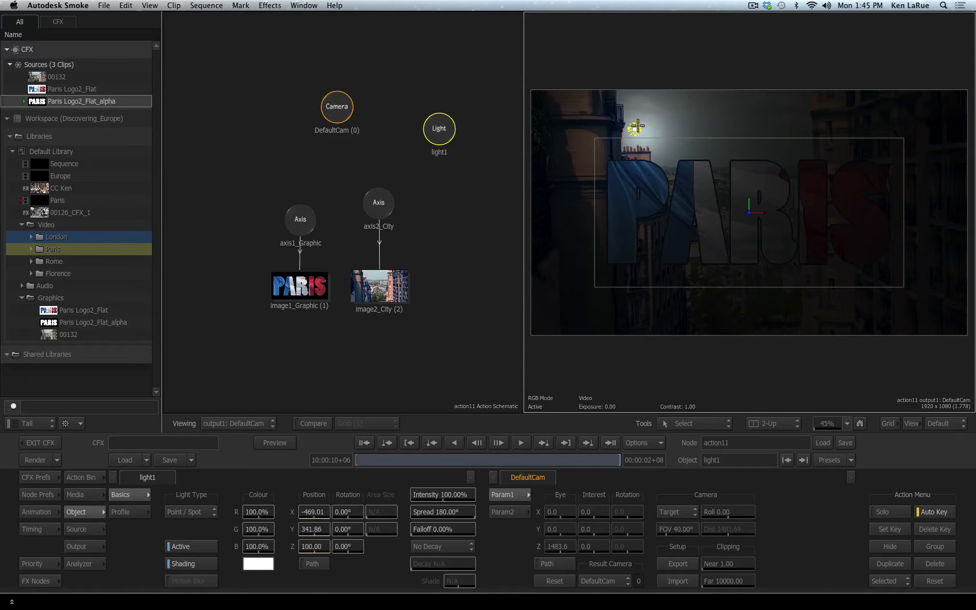
pyautogui.moveTo(635, 129)
pyautogui.mouseDown()
pyautogui.moveTo(899, 114)
pyautogui.moveTo(580, 129)
pyautogui.moveTo(617, 126)
pyautogui.mouseUp()
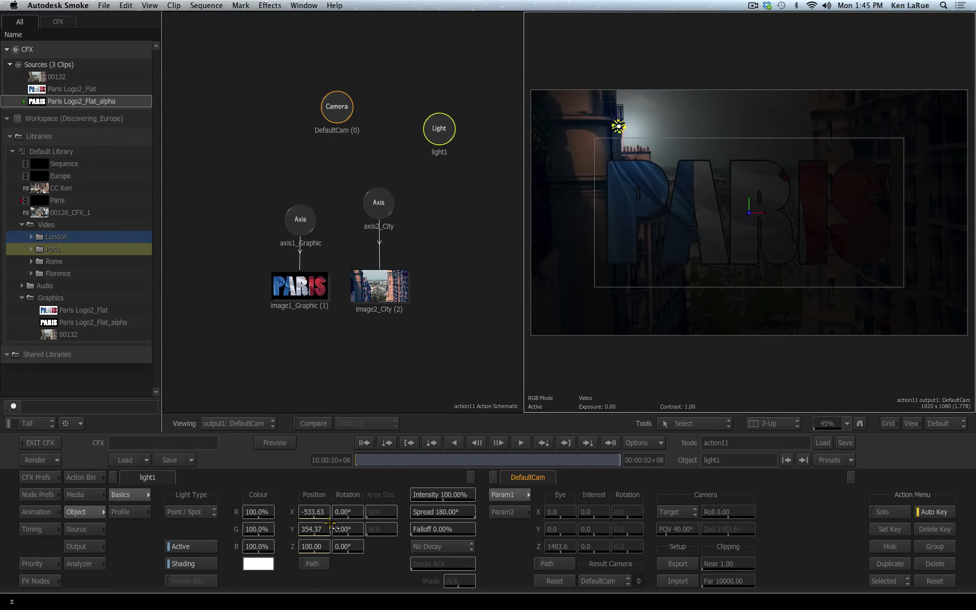
pyautogui.moveTo(316, 513); pyautogui.dragTo(346, 524)
pyautogui.moveTo(597, 125); pyautogui.dragTo(596, 126)
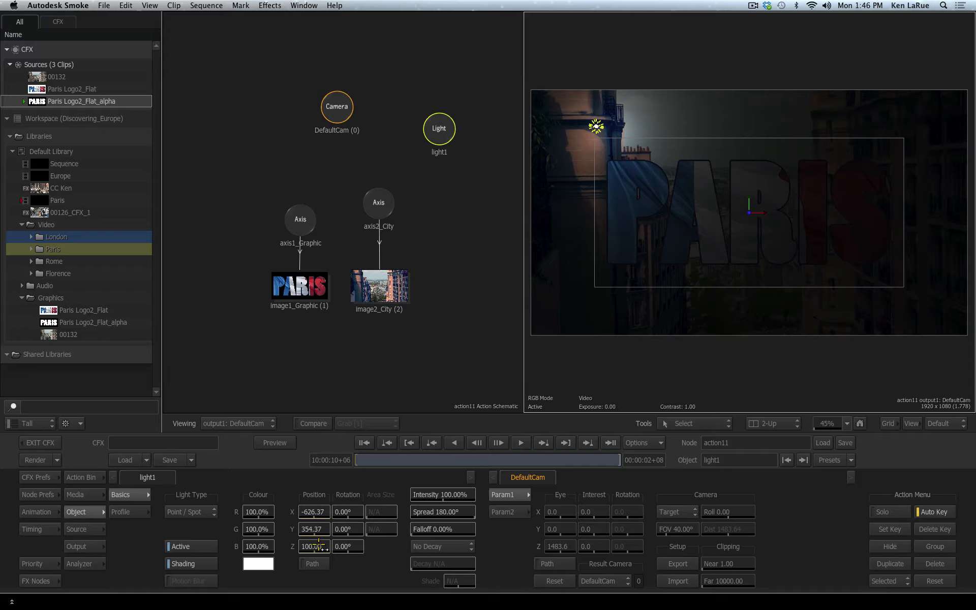
pyautogui.moveTo(319, 547); pyautogui.dragTo(681, 544)
pyautogui.moveTo(524, 352); pyautogui.dragTo(491, 359)
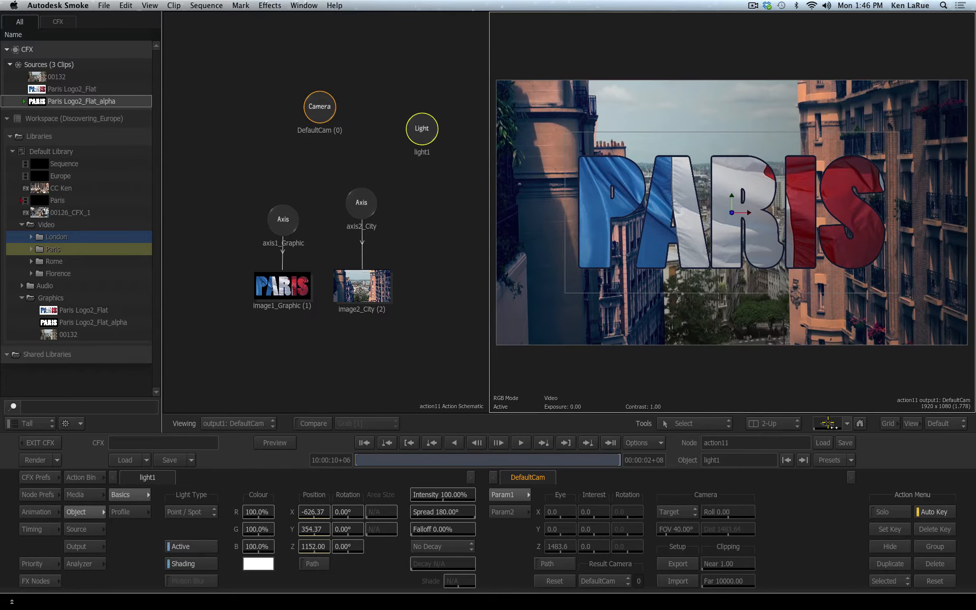
pyautogui.moveTo(828, 424)
pyautogui.mouseDown()
pyautogui.moveTo(786, 438)
pyautogui.moveTo(817, 432)
pyautogui.mouseUp()
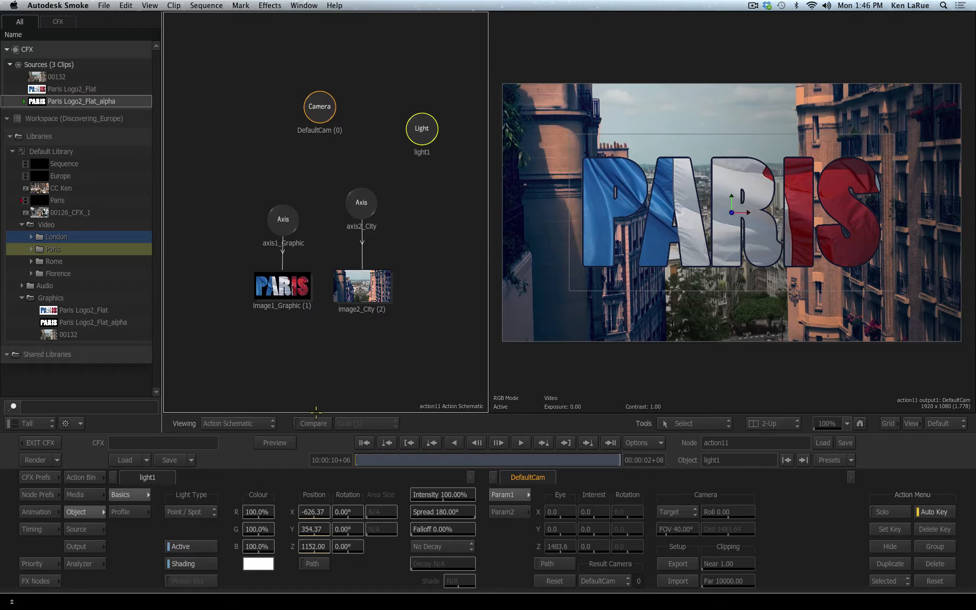
# - Using the Top 3D view, move light1 closer to the camera at about X -244, Z 1375, and return to the Action schematic
pyautogui.click(234, 424)
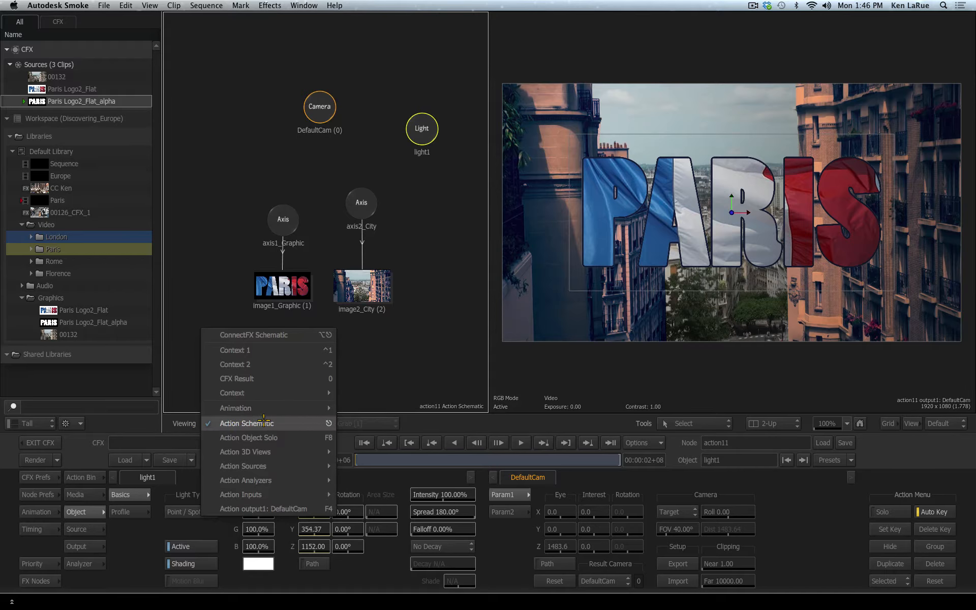
pyautogui.moveTo(268, 451)
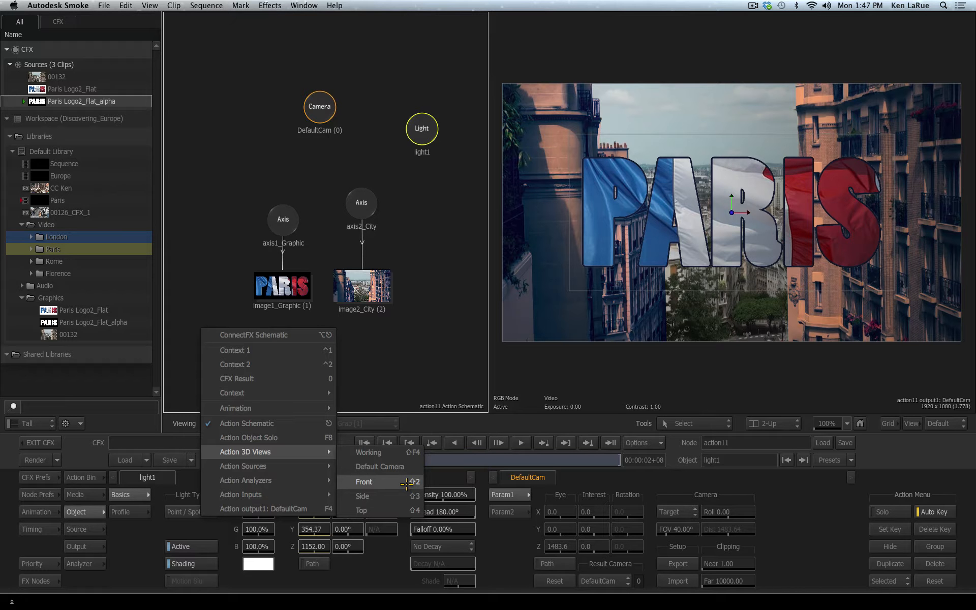
pyautogui.click(396, 510)
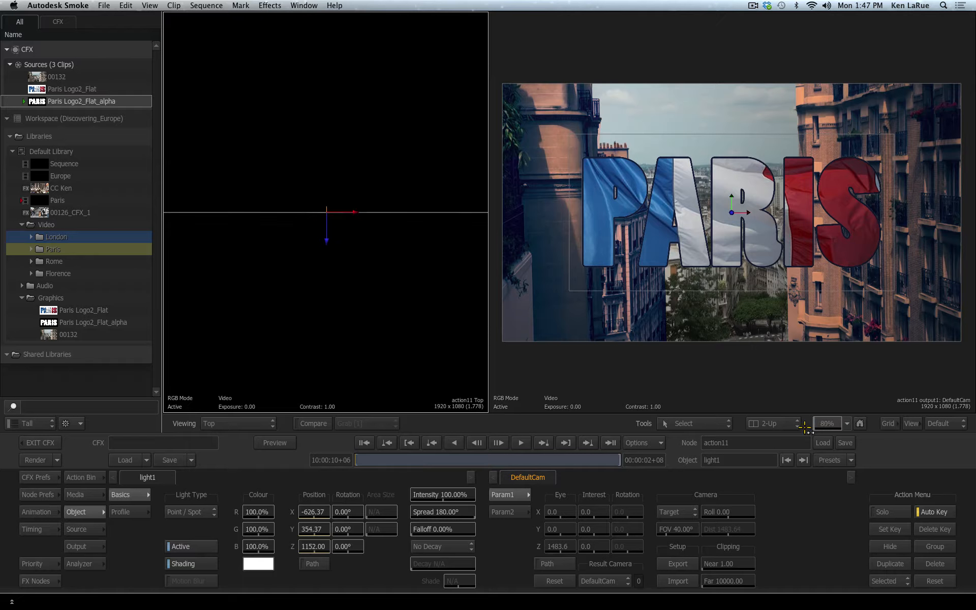
pyautogui.moveTo(827, 423); pyautogui.dragTo(763, 439)
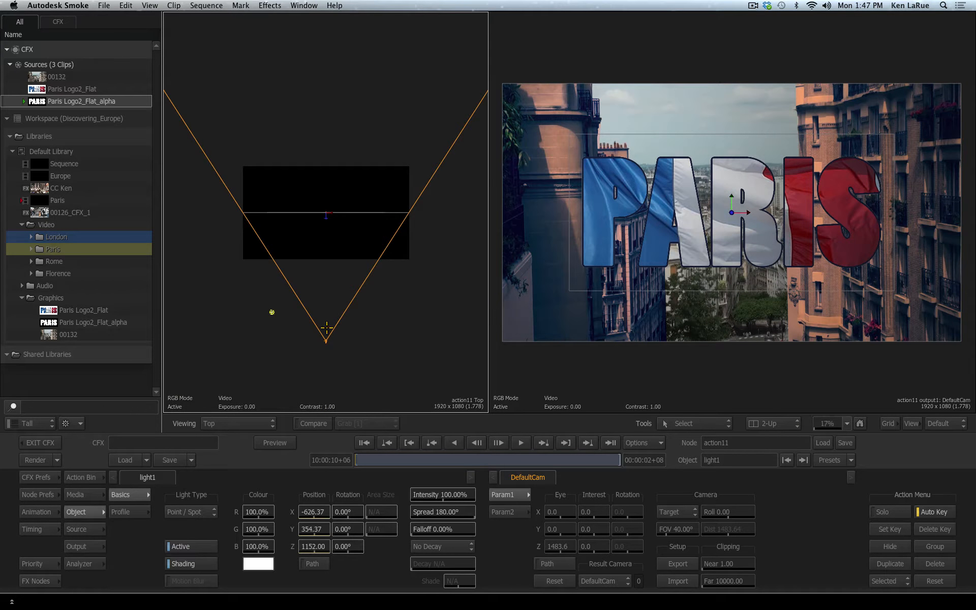
pyautogui.moveTo(276, 305); pyautogui.dragTo(298, 353)
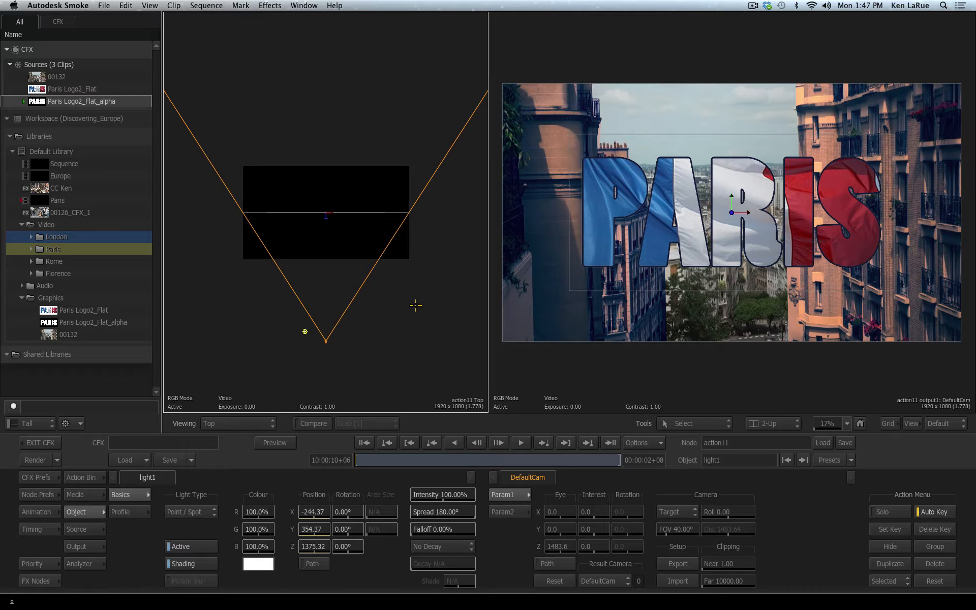
pyautogui.press('F8')
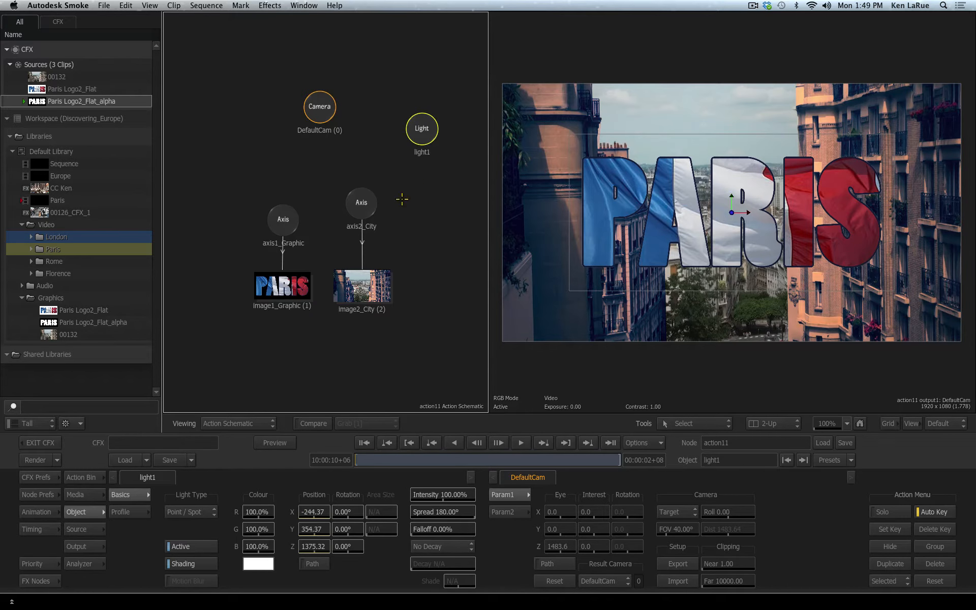
# - Connect light1 to the image2_City node with the Light Link tool, and switch back to the Select tool
pyautogui.moveTo(422, 129); pyautogui.dragTo(422, 123)
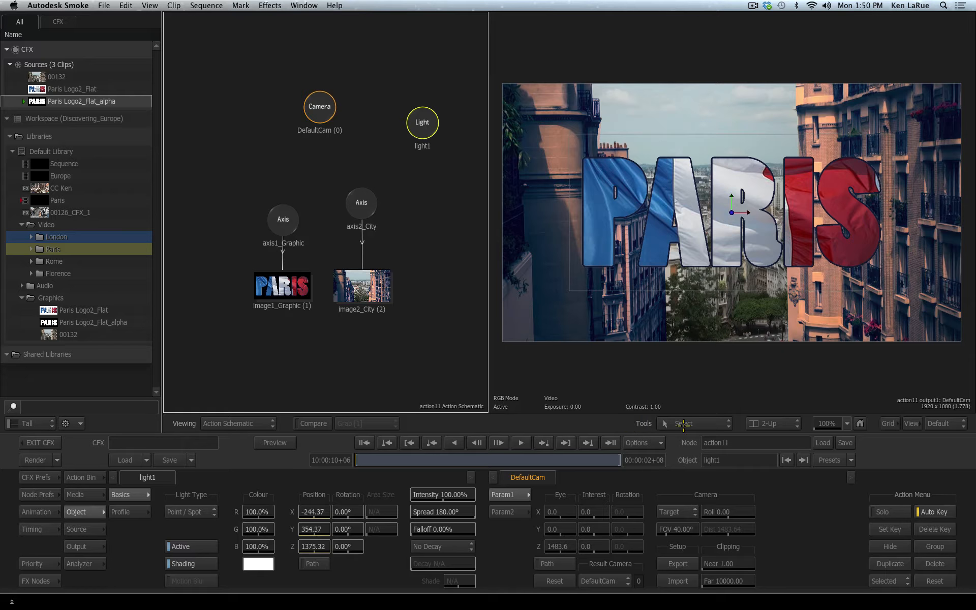
pyautogui.click(684, 424)
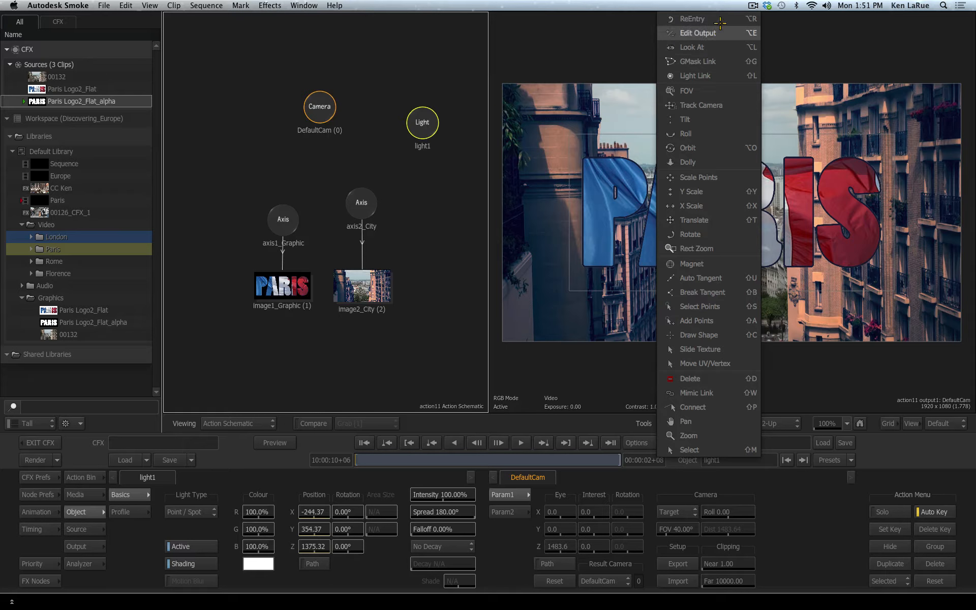
pyautogui.click(698, 76)
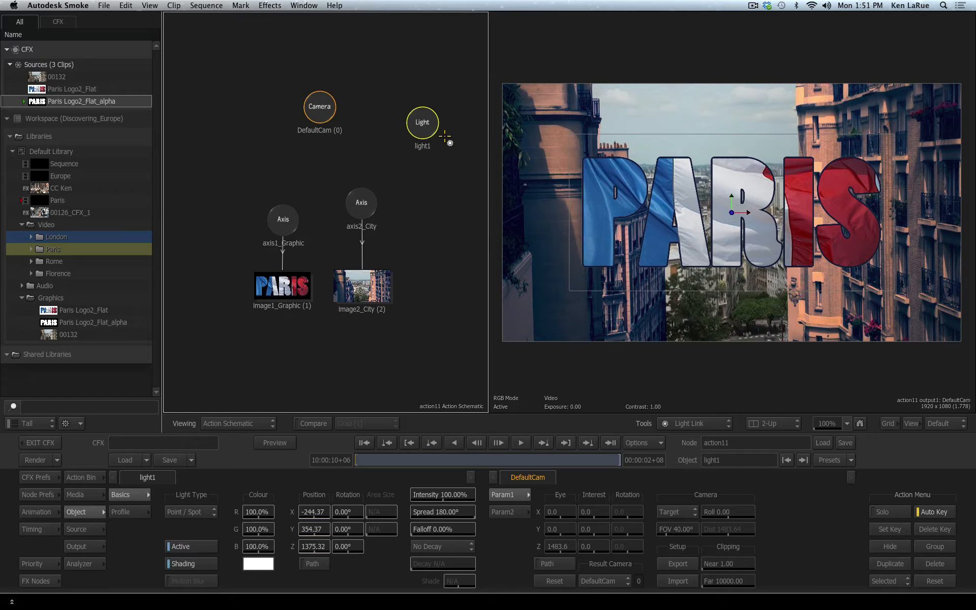
pyautogui.moveTo(418, 128); pyautogui.dragTo(328, 155)
pyautogui.moveTo(328, 154); pyautogui.dragTo(374, 287)
pyautogui.moveTo(423, 131); pyautogui.dragTo(376, 286)
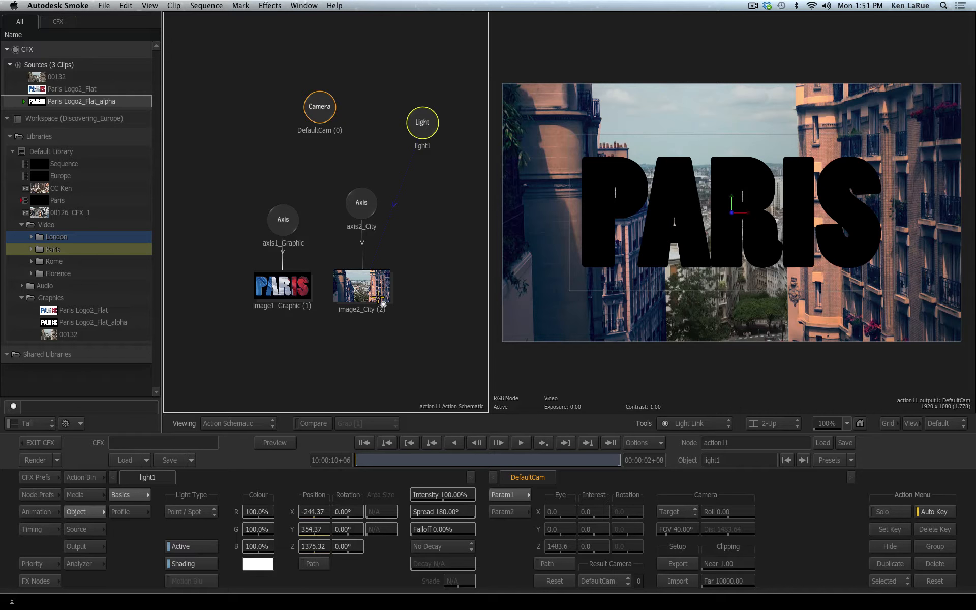
pyautogui.click(711, 423)
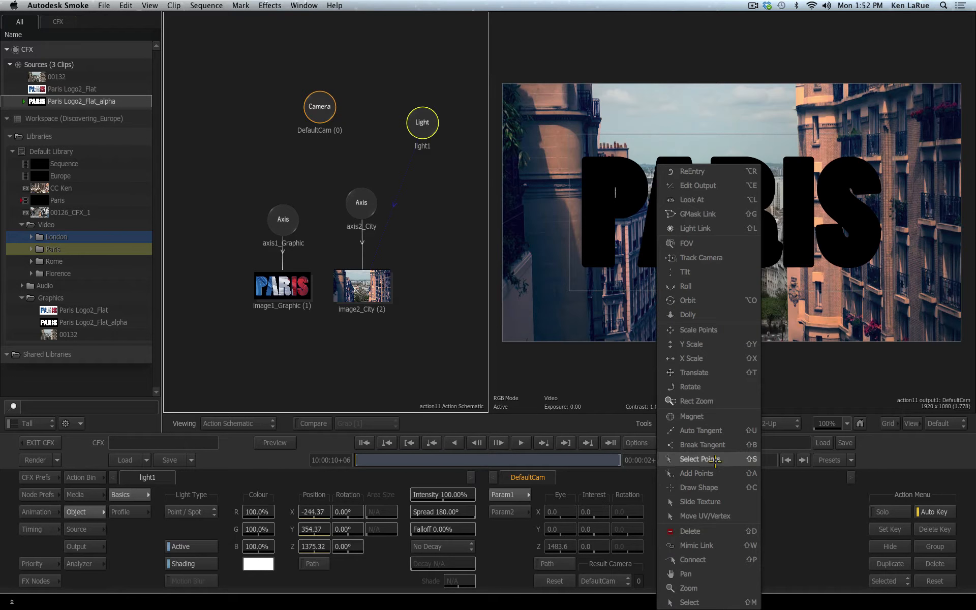
pyautogui.click(742, 602)
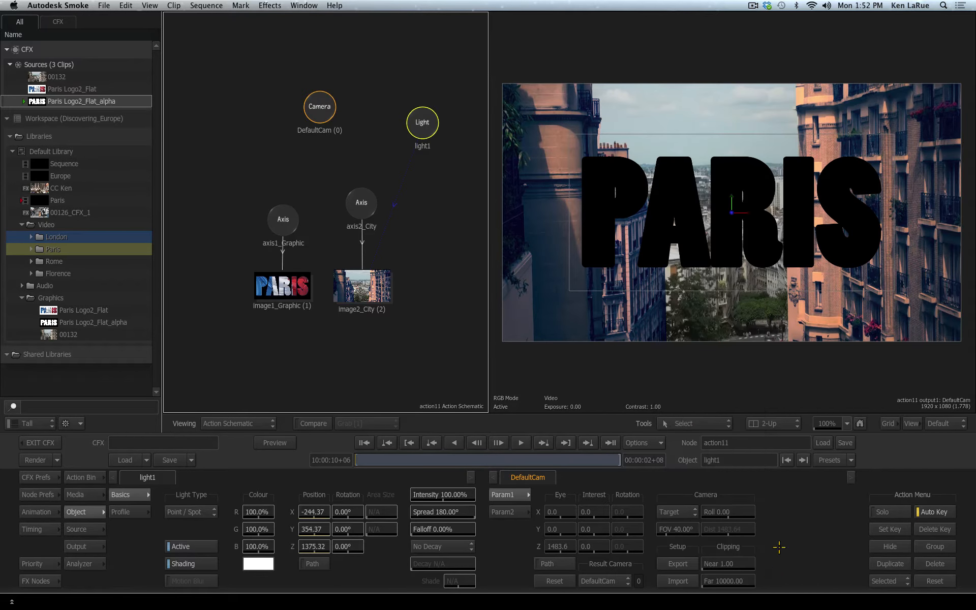
# - Add a second Light node near axis1_Graphic in the schematic and move its light over the letter P at about X -478, Y 131
pyautogui.click(88, 477)
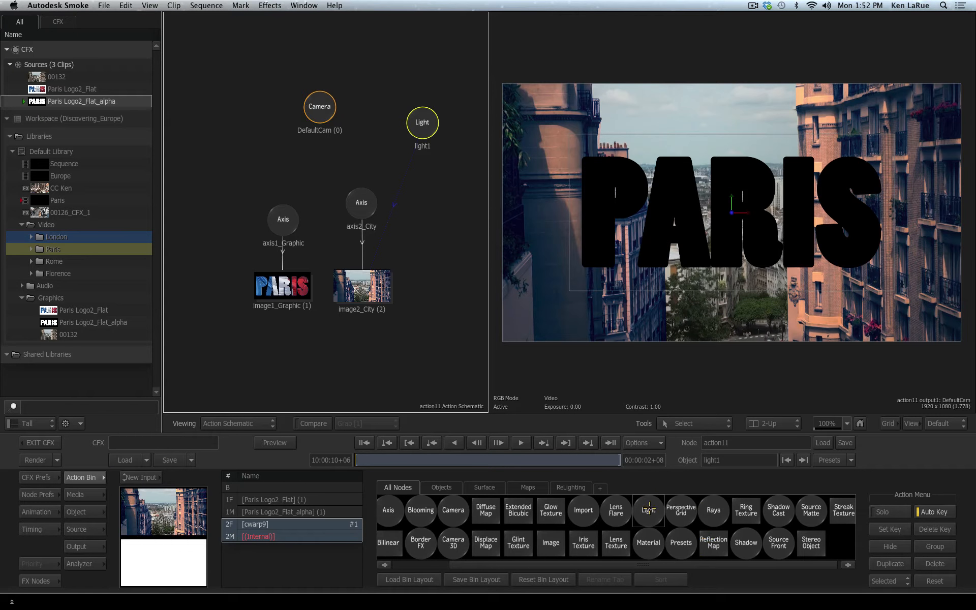
pyautogui.moveTo(648, 509); pyautogui.dragTo(220, 195)
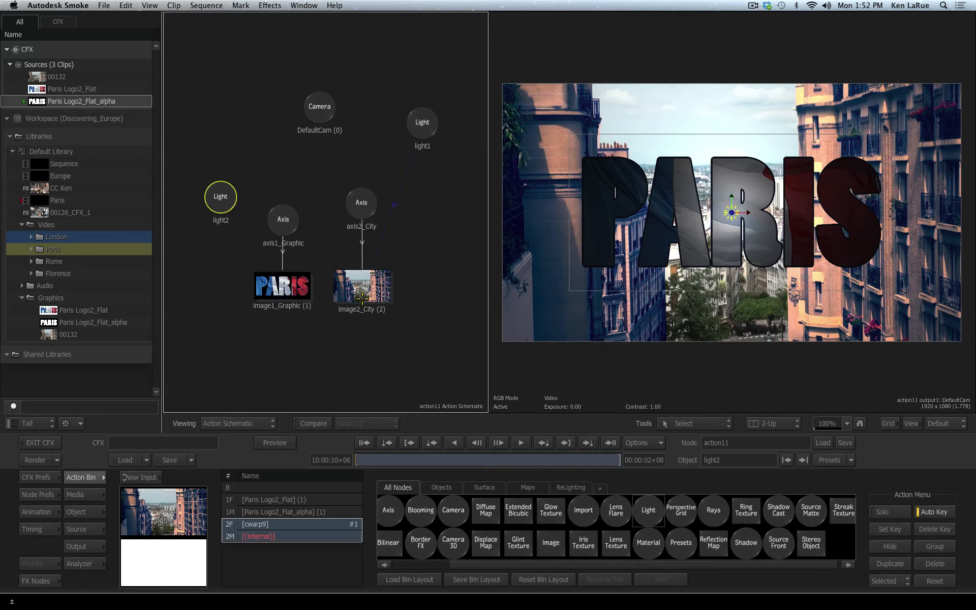
pyautogui.moveTo(221, 201); pyautogui.dragTo(231, 184)
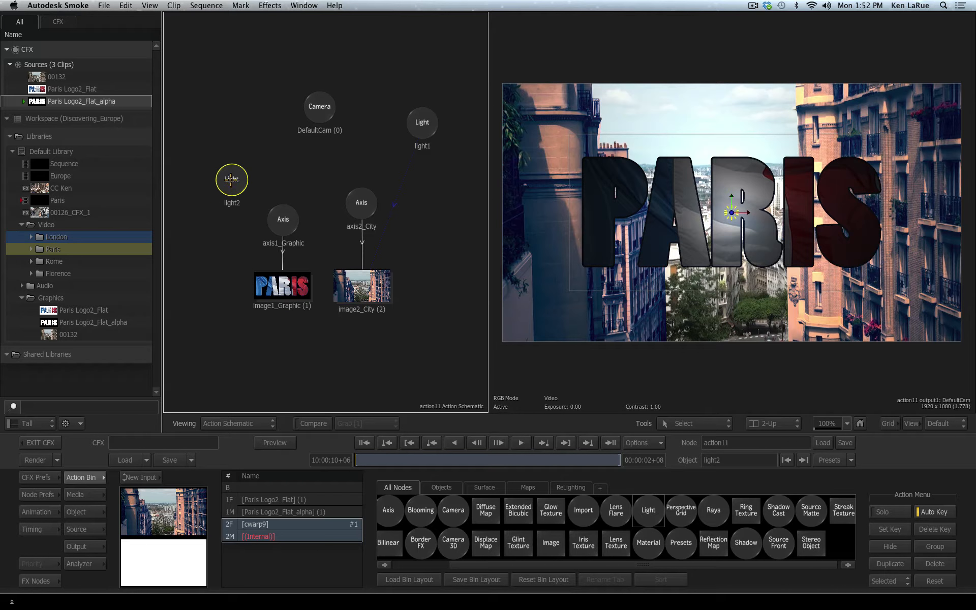
pyautogui.moveTo(732, 212); pyautogui.dragTo(615, 181)
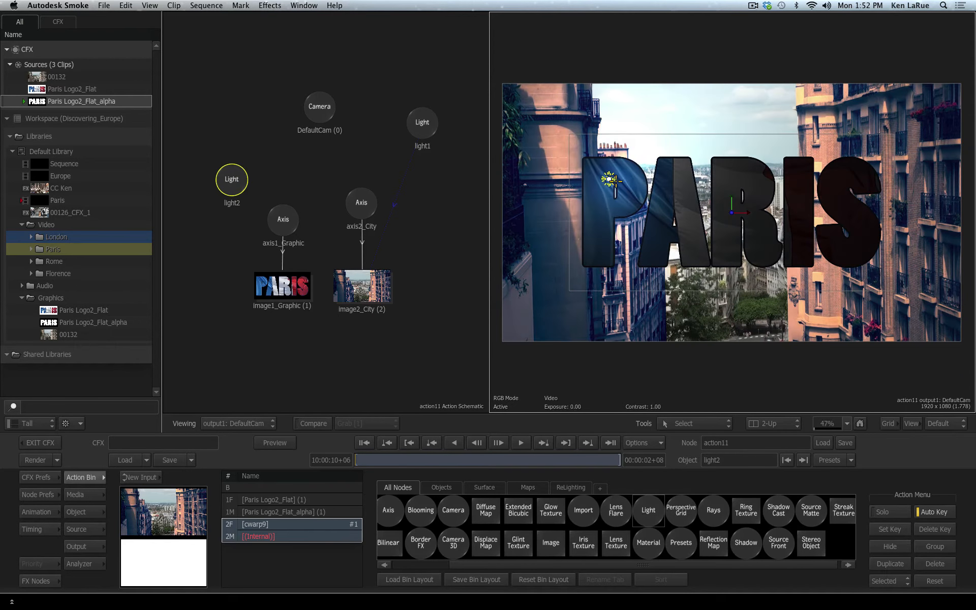
# - Set light2's spread to 67°, place it above the S at about X 425, Y 276, Z 458, and set its Y rotation to 36°
pyautogui.doubleClick(231, 179)
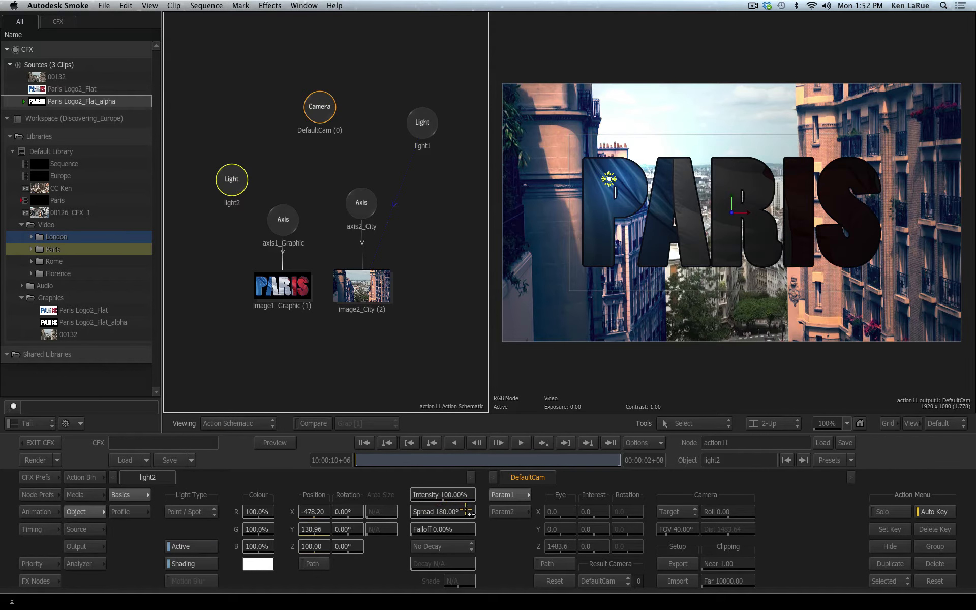
pyautogui.moveTo(462, 512); pyautogui.dragTo(404, 517)
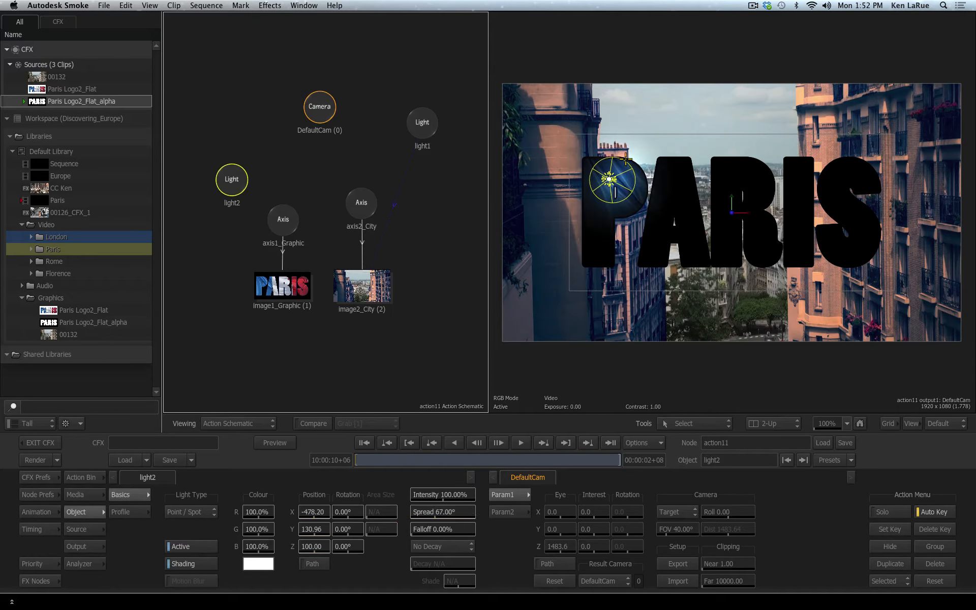
pyautogui.moveTo(608, 179); pyautogui.dragTo(584, 158)
pyautogui.moveTo(322, 550); pyautogui.dragTo(427, 548)
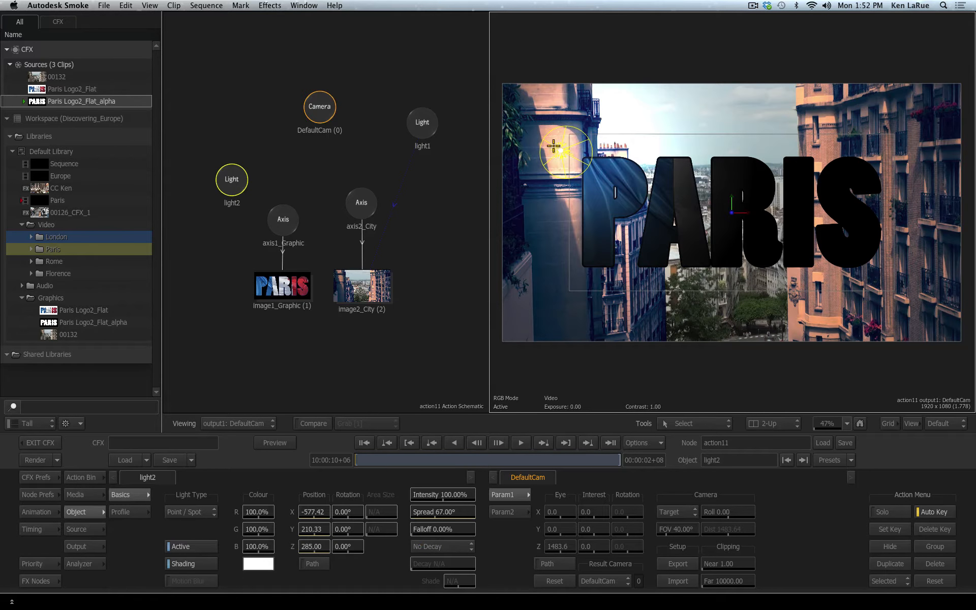
pyautogui.moveTo(555, 143); pyautogui.dragTo(857, 131)
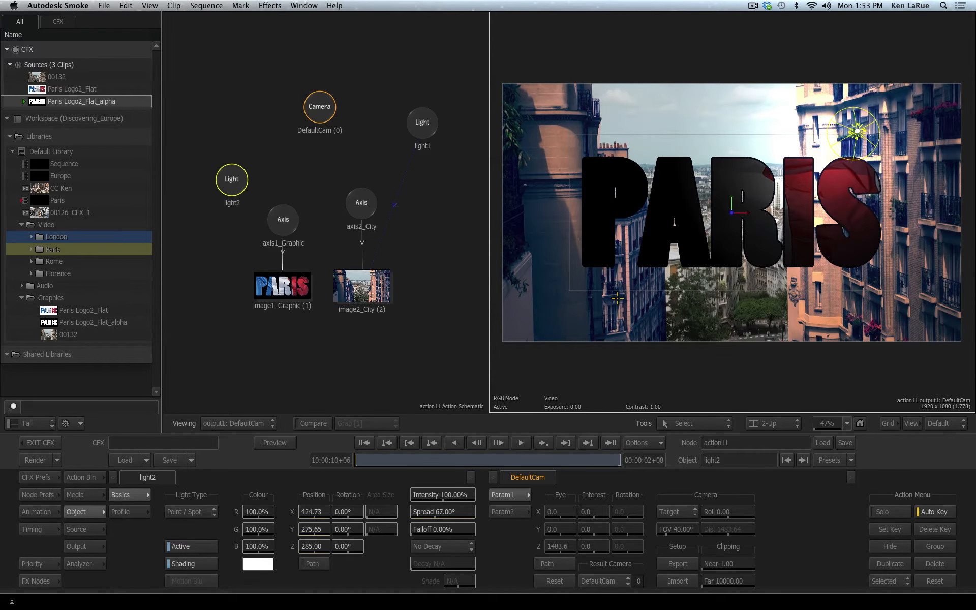
pyautogui.moveTo(341, 529); pyautogui.dragTo(381, 525)
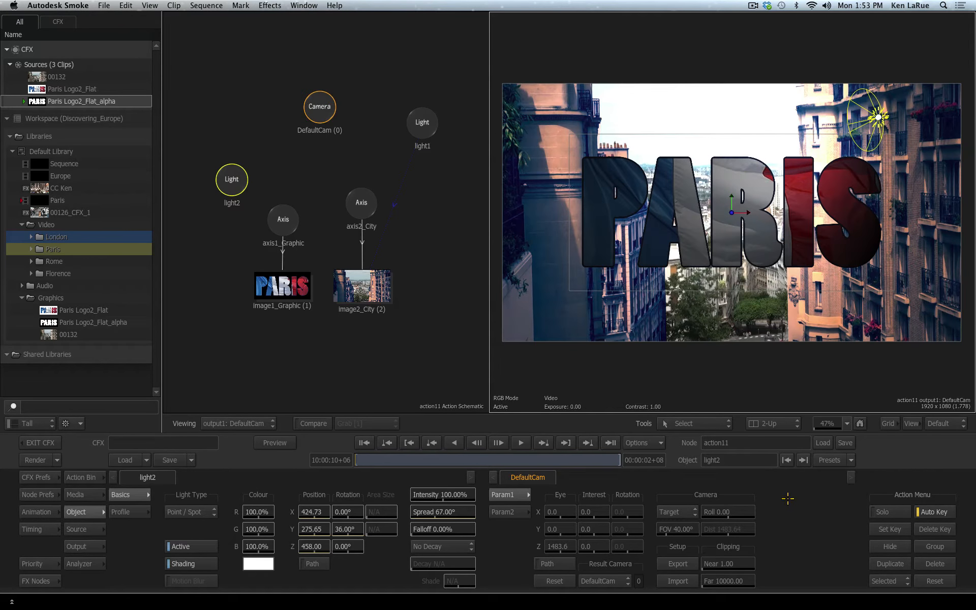
# - Rearrange the schematic so light2 sits beside axis1_Graphic and light1 beside axis2_City, with axis1_Graphic aligned above its image node
pyautogui.moveTo(233, 172); pyautogui.dragTo(228, 208)
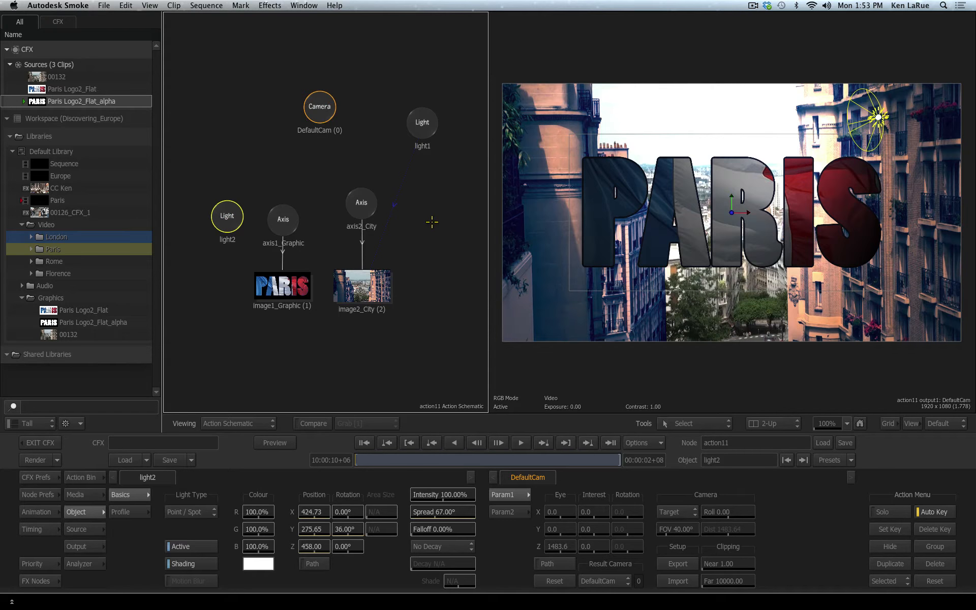
pyautogui.moveTo(424, 119); pyautogui.dragTo(418, 206)
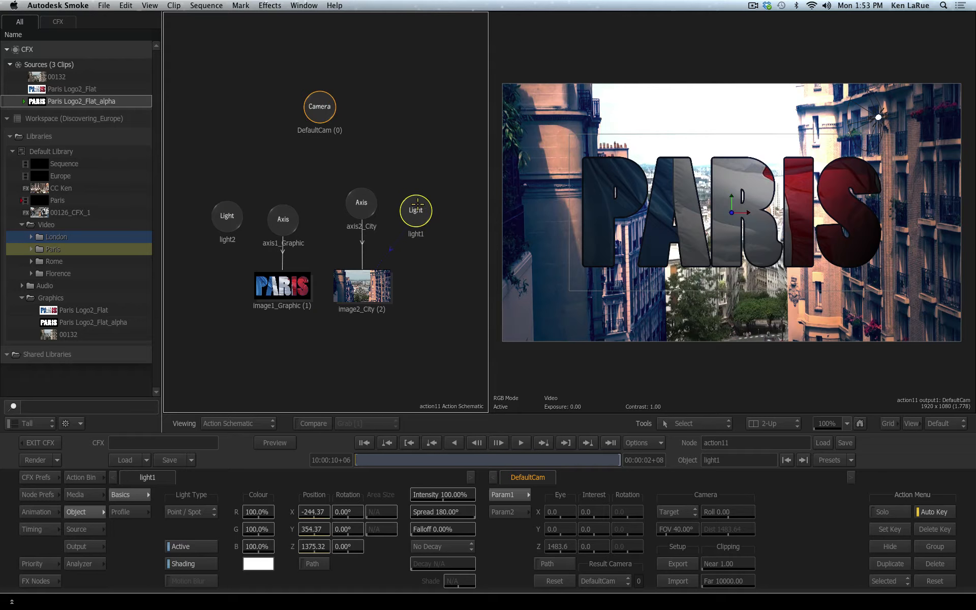
pyautogui.moveTo(283, 218); pyautogui.dragTo(289, 205)
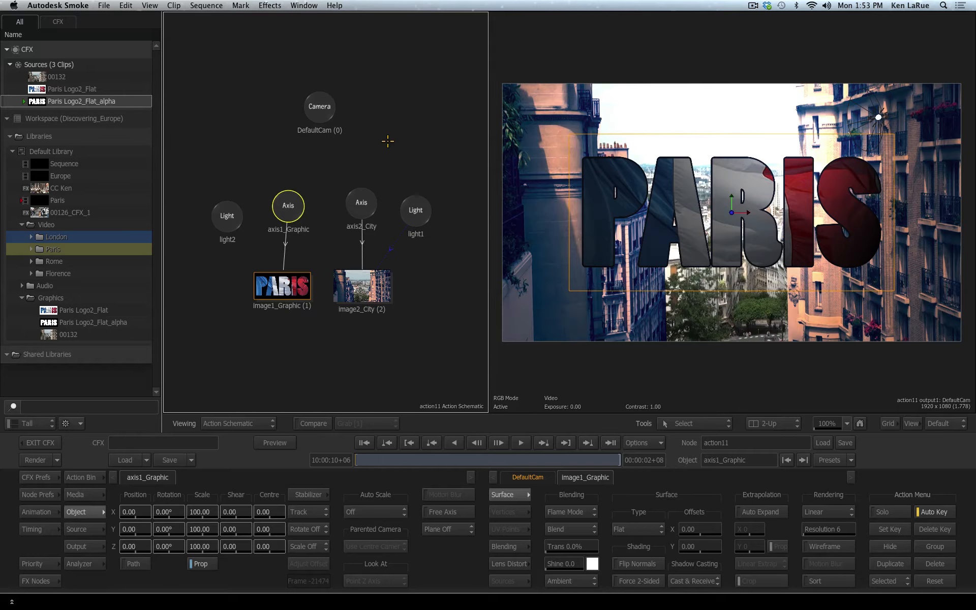
pyautogui.moveTo(415, 212)
pyautogui.mouseDown()
pyautogui.moveTo(427, 169)
pyautogui.moveTo(444, 186)
pyautogui.moveTo(420, 214)
pyautogui.mouseUp()
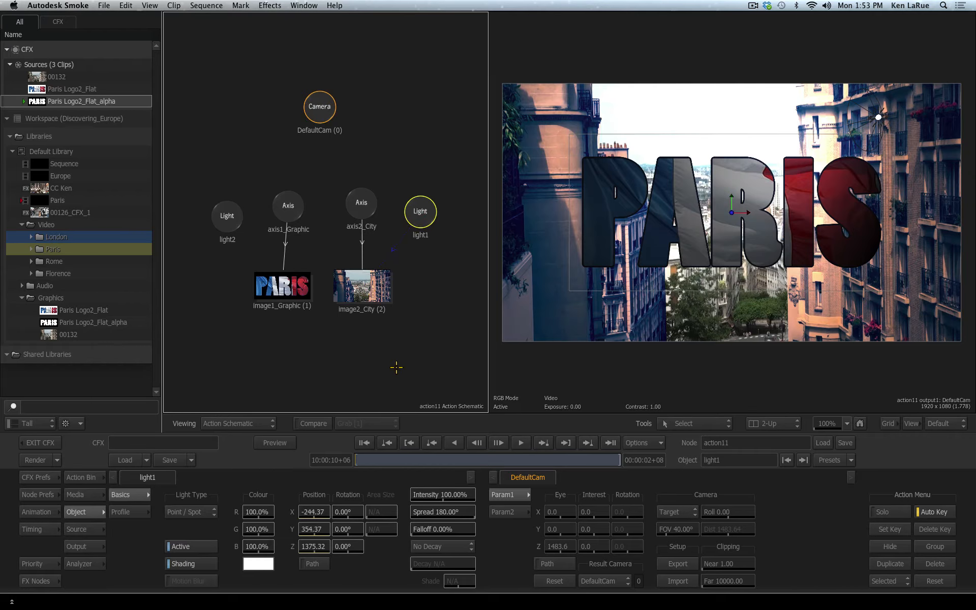
pyautogui.moveTo(291, 206); pyautogui.dragTo(285, 210)
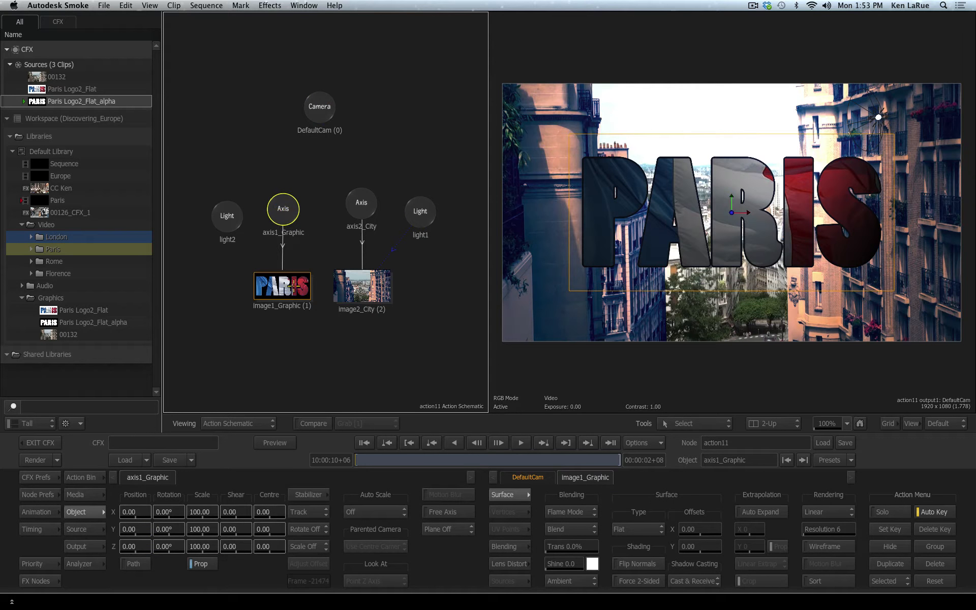
# - Try changing axis1_Graphic's Y rotation, scaling it to 171 and moving it in X, undoing each change
pyautogui.moveTo(360, 205); pyautogui.dragTo(362, 211)
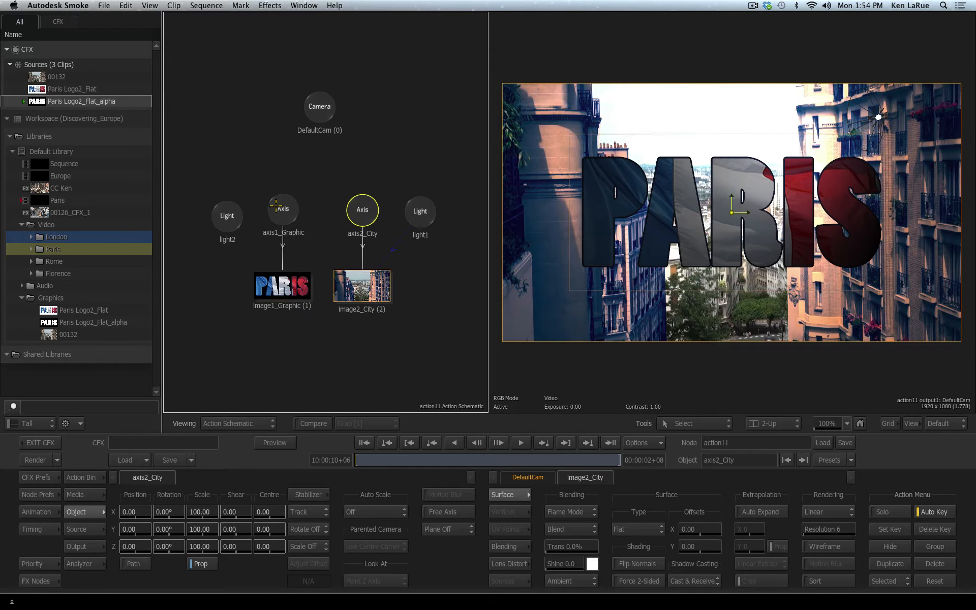
pyautogui.moveTo(276, 206); pyautogui.dragTo(281, 198)
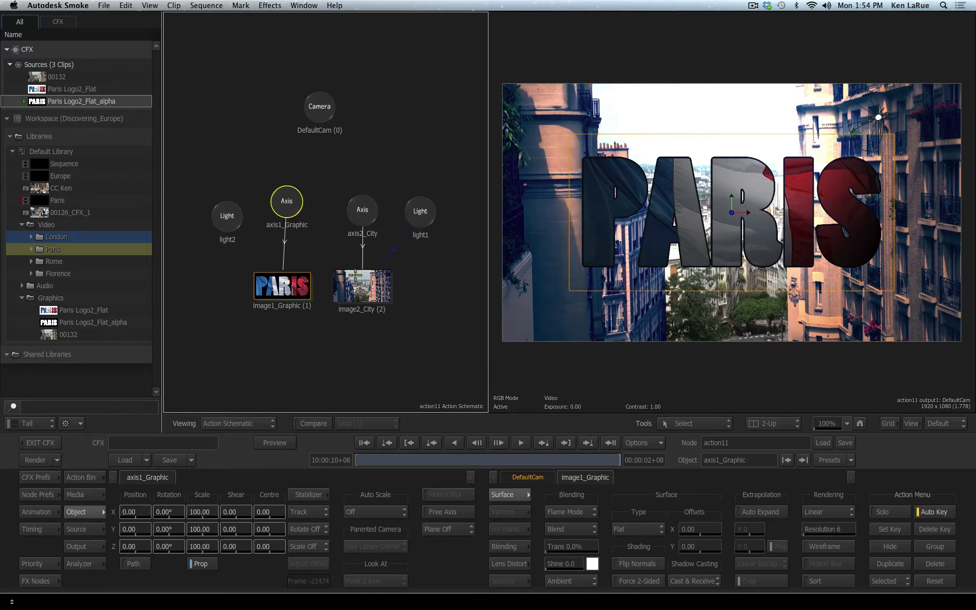
pyautogui.moveTo(173, 529); pyautogui.dragTo(219, 533)
pyautogui.press('super+z')
pyautogui.press('super+z')
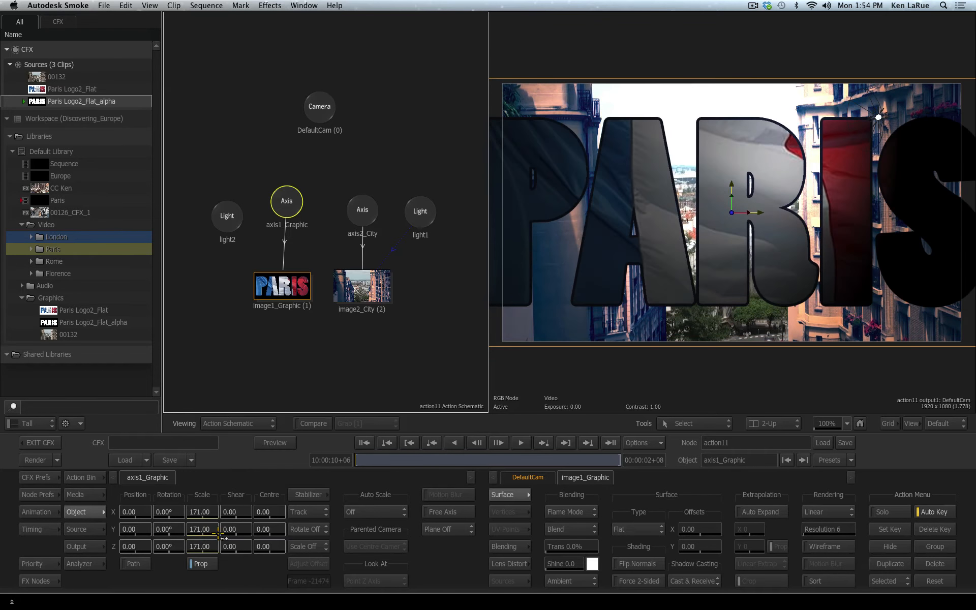
pyautogui.press('super+z')
pyautogui.click(132, 509)
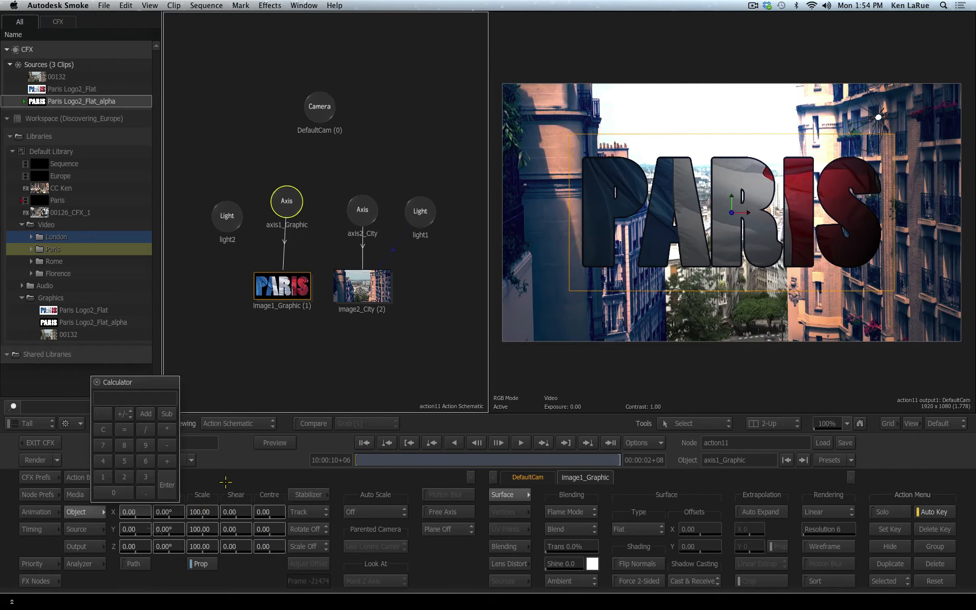
pyautogui.click(161, 564)
pyautogui.moveTo(134, 511); pyautogui.dragTo(102, 513)
pyautogui.press('super+z')
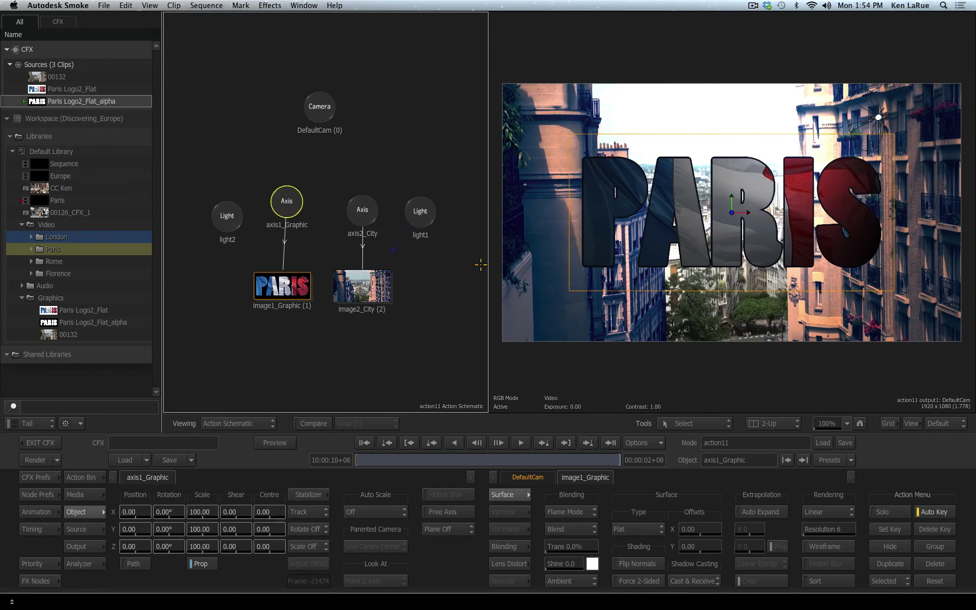
# - Add a new Axis node to the schematic above and between axis1_Graphic and axis2_City
pyautogui.click(361, 207)
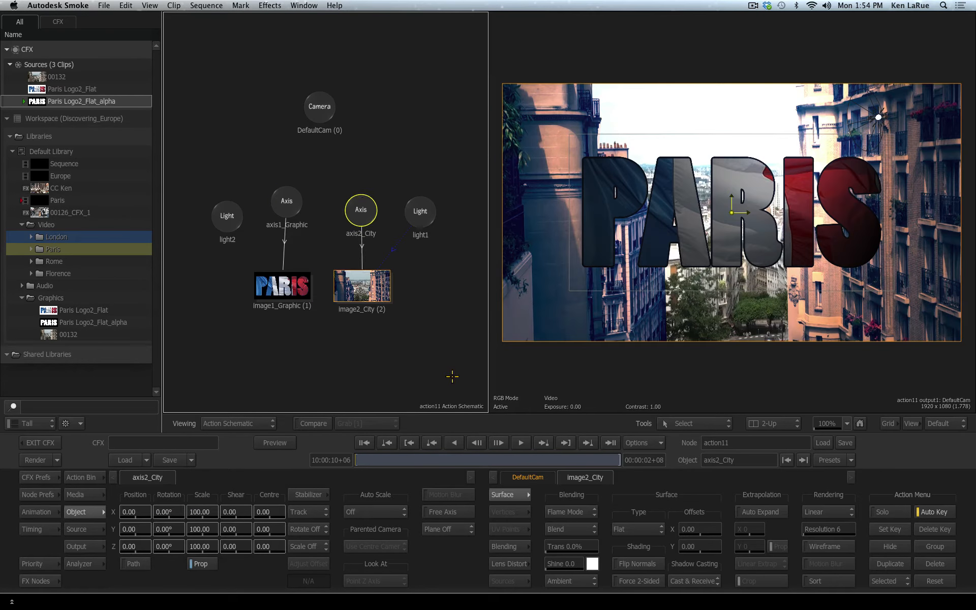
pyautogui.click(80, 477)
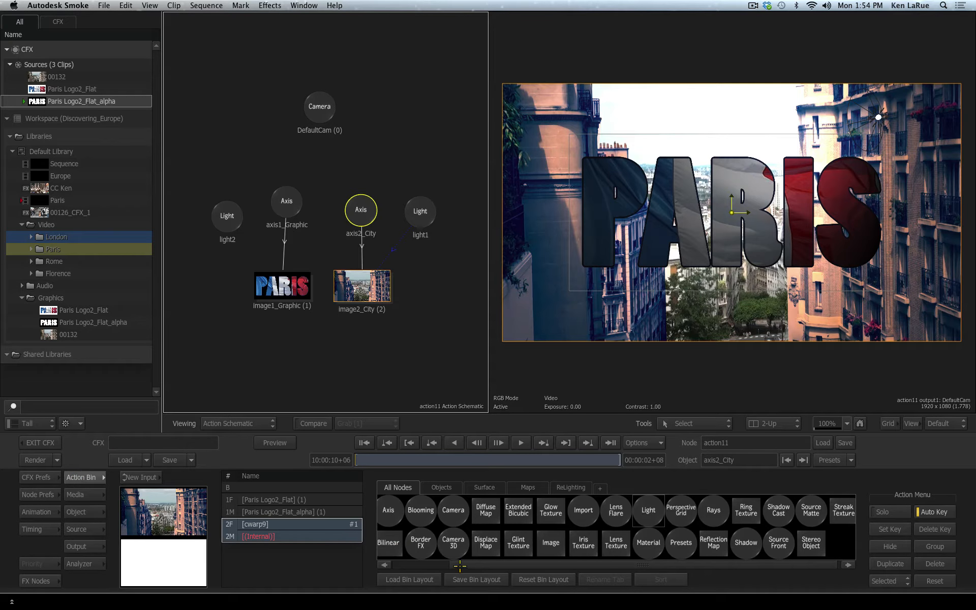
pyautogui.moveTo(455, 565); pyautogui.dragTo(399, 565)
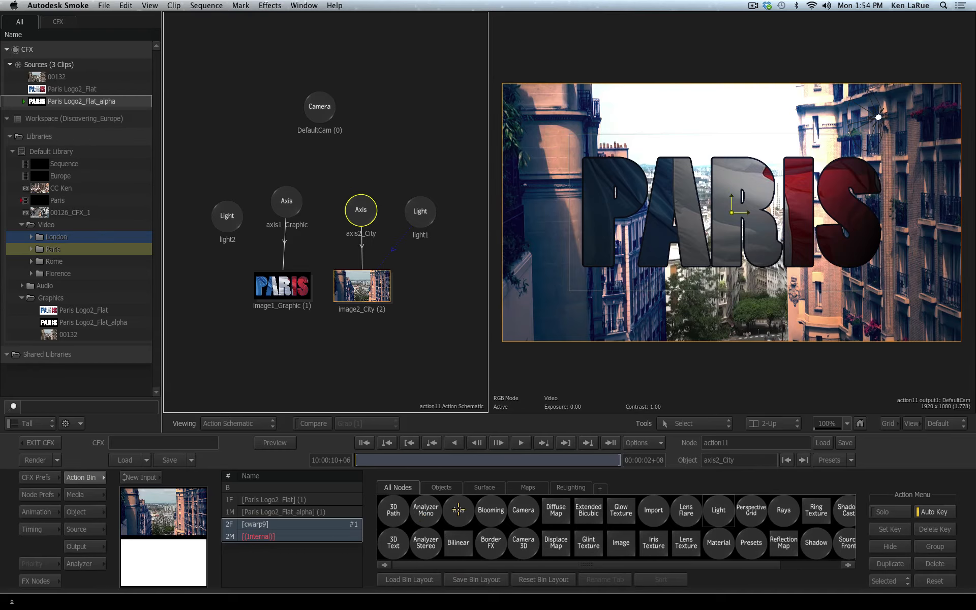
pyautogui.moveTo(458, 508); pyautogui.dragTo(332, 159)
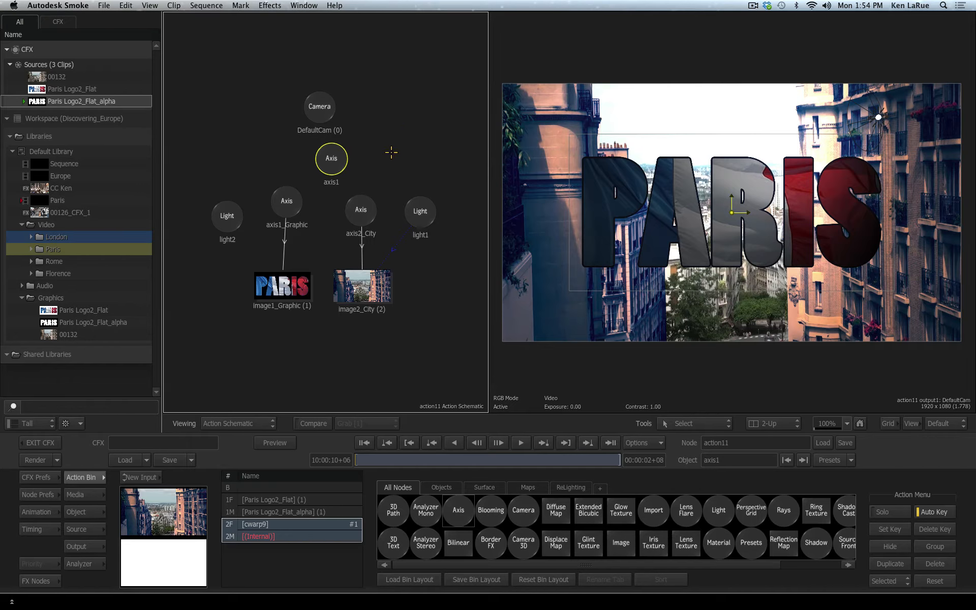
pyautogui.moveTo(332, 158)
pyautogui.mouseDown()
pyautogui.moveTo(338, 152)
pyautogui.moveTo(327, 165)
pyautogui.mouseUp()
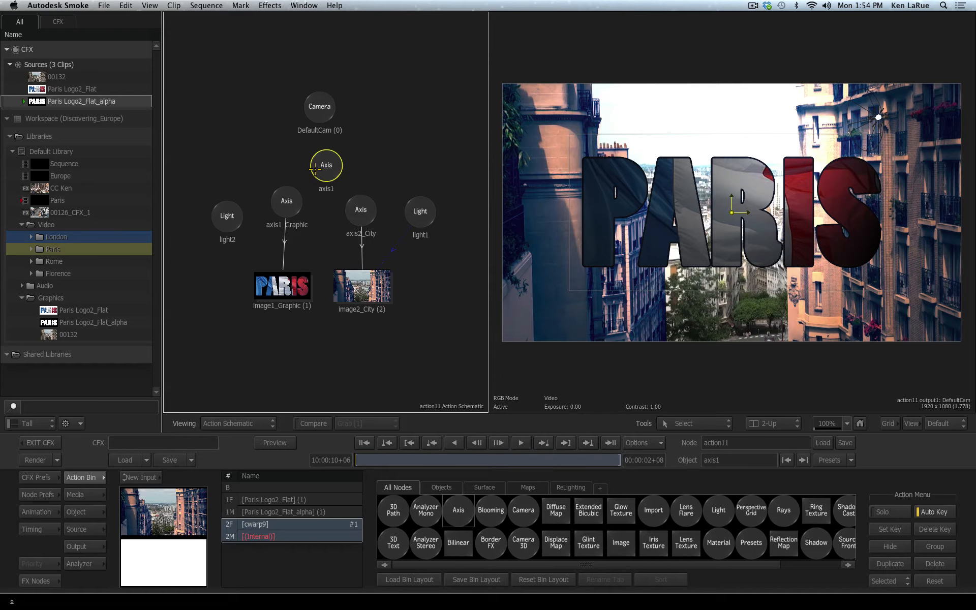
# - Connect the new axis1 node as parent of both axis1_Graphic and axis2_City, and open its object settings
pyautogui.moveTo(315, 167); pyautogui.dragTo(264, 151)
pyautogui.moveTo(264, 151); pyautogui.dragTo(287, 201)
pyautogui.moveTo(330, 162)
pyautogui.mouseDown()
pyautogui.moveTo(355, 141)
pyautogui.moveTo(348, 154)
pyautogui.moveTo(310, 167)
pyautogui.moveTo(326, 159)
pyautogui.moveTo(313, 155)
pyautogui.moveTo(323, 158)
pyautogui.mouseUp()
pyautogui.doubleClick(323, 158)
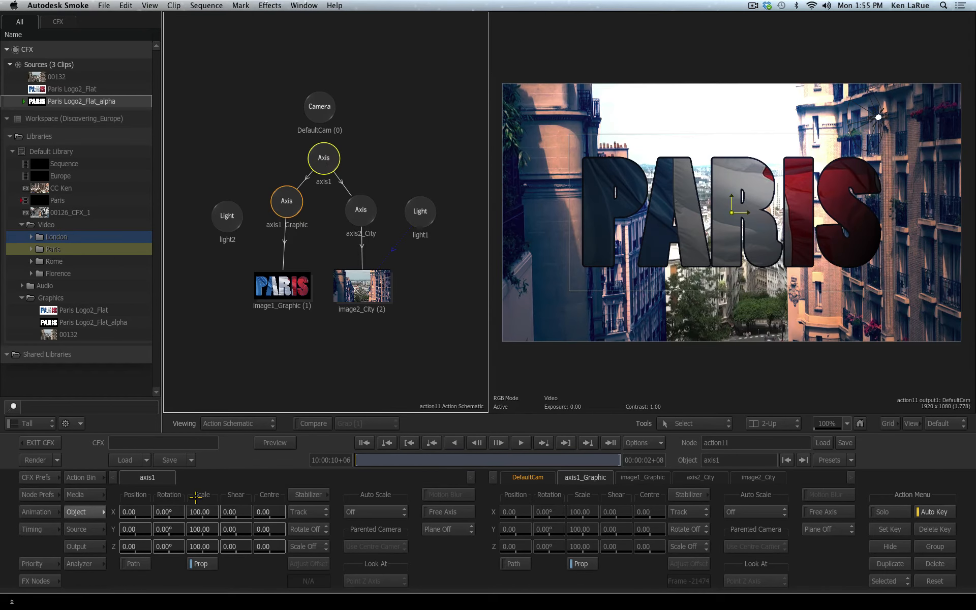
# - Try changing the parent axis1's Y rotation and moving it to X 142, undoing each change
pyautogui.moveTo(170, 529); pyautogui.dragTo(215, 539)
pyautogui.press('super+z')
pyautogui.press('super+z')
pyautogui.moveTo(136, 512); pyautogui.dragTo(246, 503)
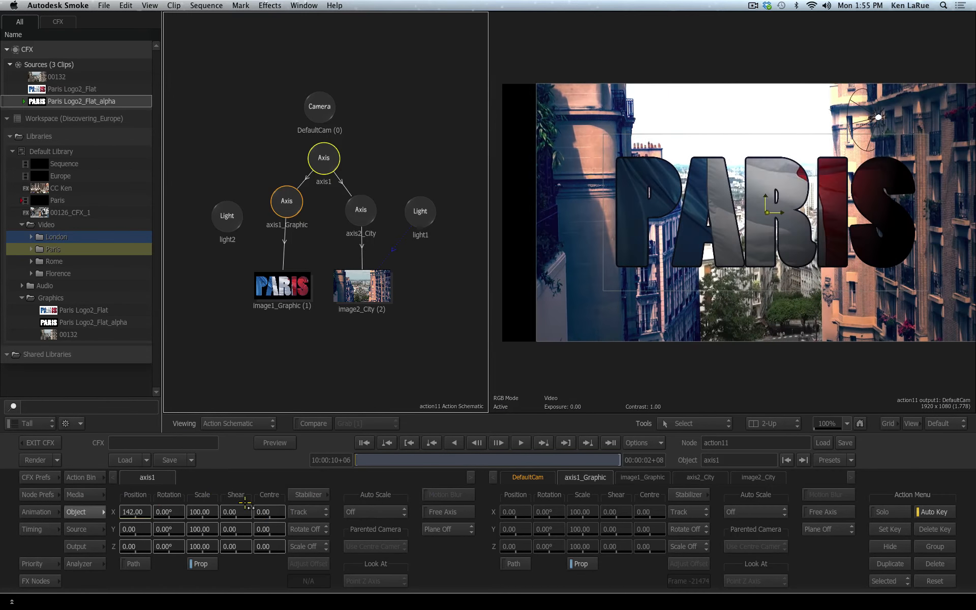
pyautogui.press('super+z')
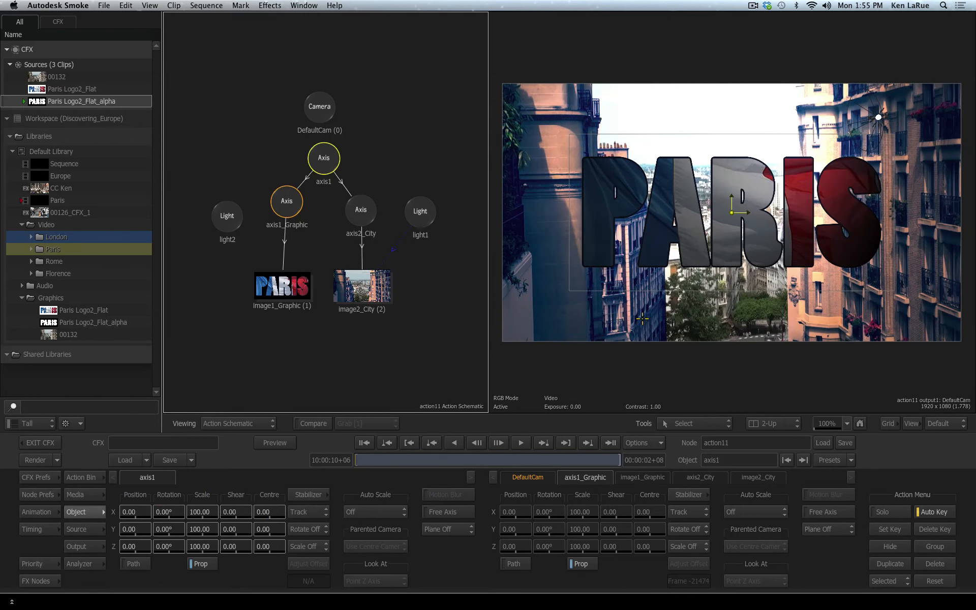
# - Move the axis1_Graphic node level with axis2_City in the schematic
pyautogui.click(364, 209)
pyautogui.moveTo(286, 207); pyautogui.dragTo(287, 216)
# - Try rotating axis2_City to about -16° in Y, and undo the rotation
pyautogui.click(365, 209)
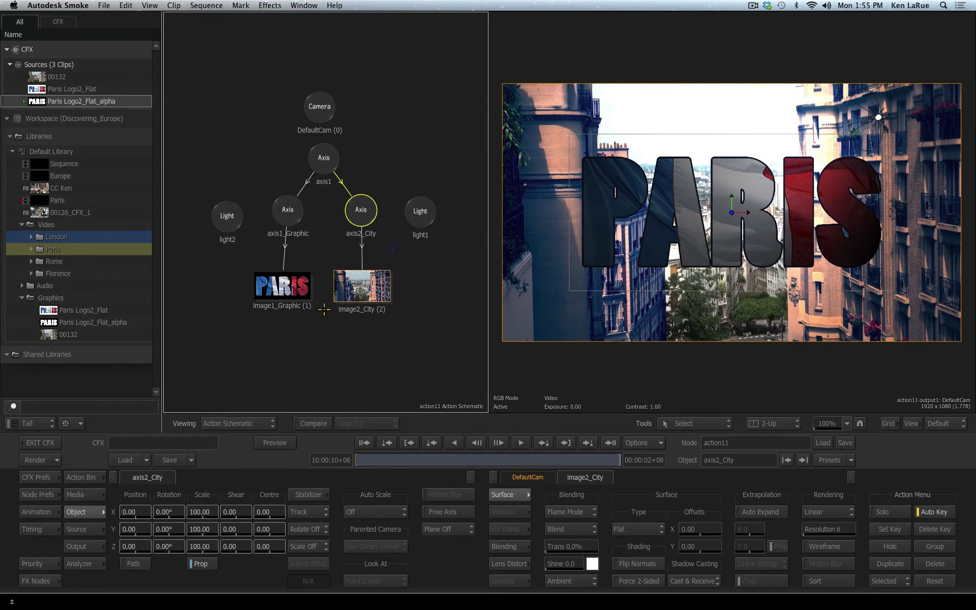
pyautogui.moveTo(176, 531); pyautogui.dragTo(212, 532)
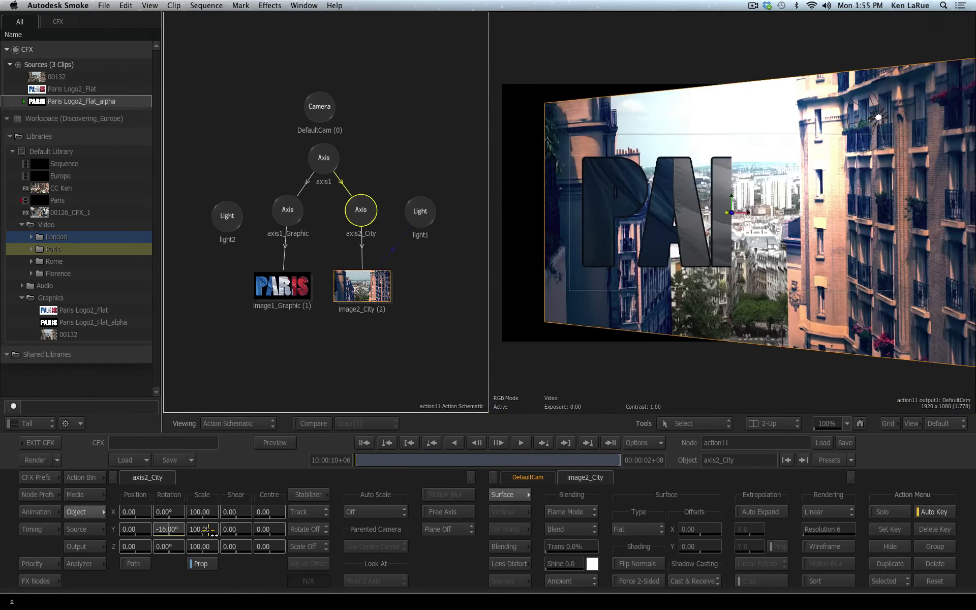
pyautogui.press('super+z')
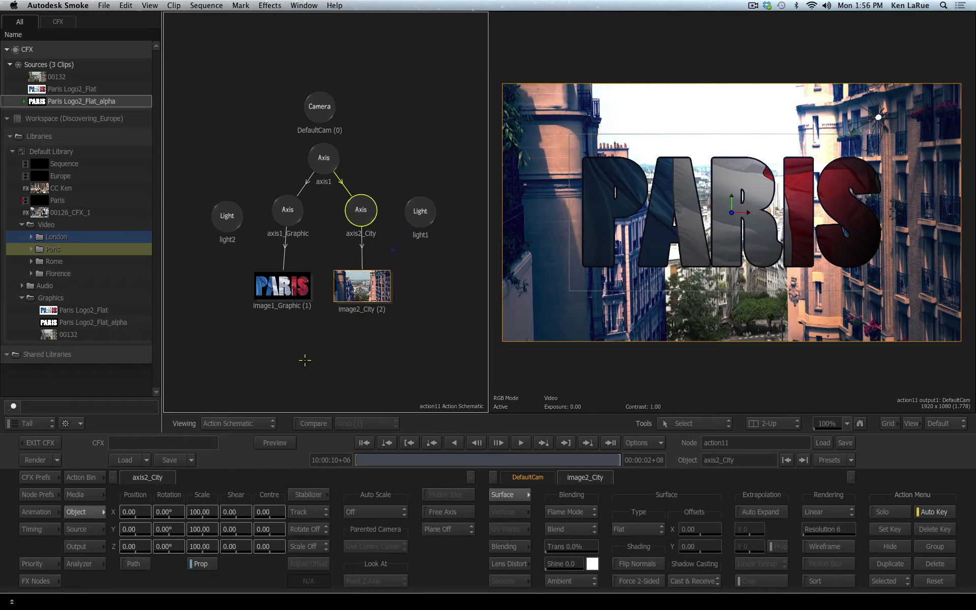
# - Reposition the image2_City and image1_Graphic nodes slightly beneath their axes in the schematic
pyautogui.moveTo(370, 291)
pyautogui.mouseDown()
pyautogui.moveTo(386, 292)
pyautogui.moveTo(367, 293)
pyautogui.mouseUp()
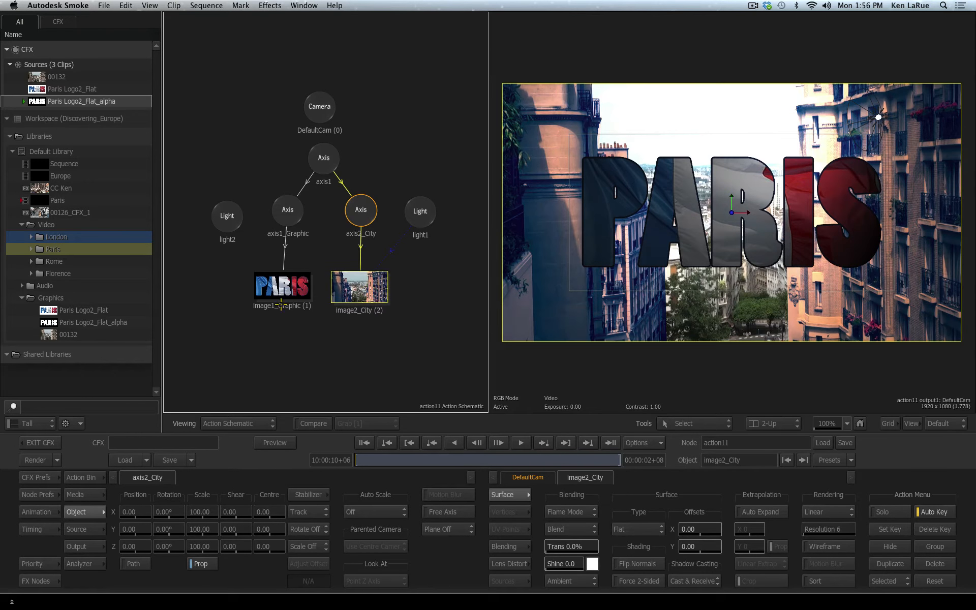
pyautogui.moveTo(283, 288)
pyautogui.mouseDown()
pyautogui.moveTo(277, 311)
pyautogui.moveTo(286, 280)
pyautogui.mouseUp()
pyautogui.click(364, 290)
# - Try the Screen and Multiply blend modes of Flame Mode on image1_Graphic
pyautogui.click(291, 288)
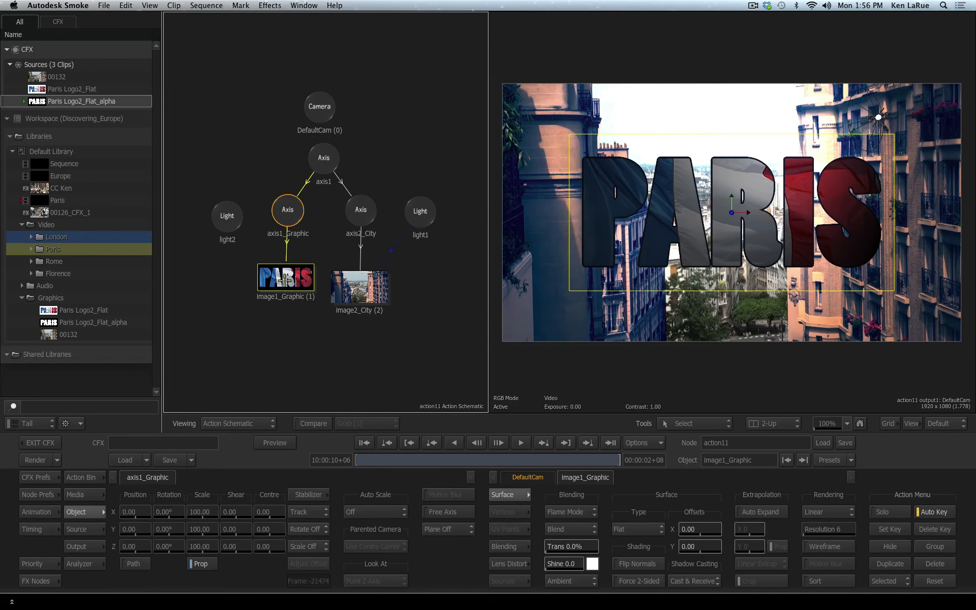
pyautogui.click(583, 525)
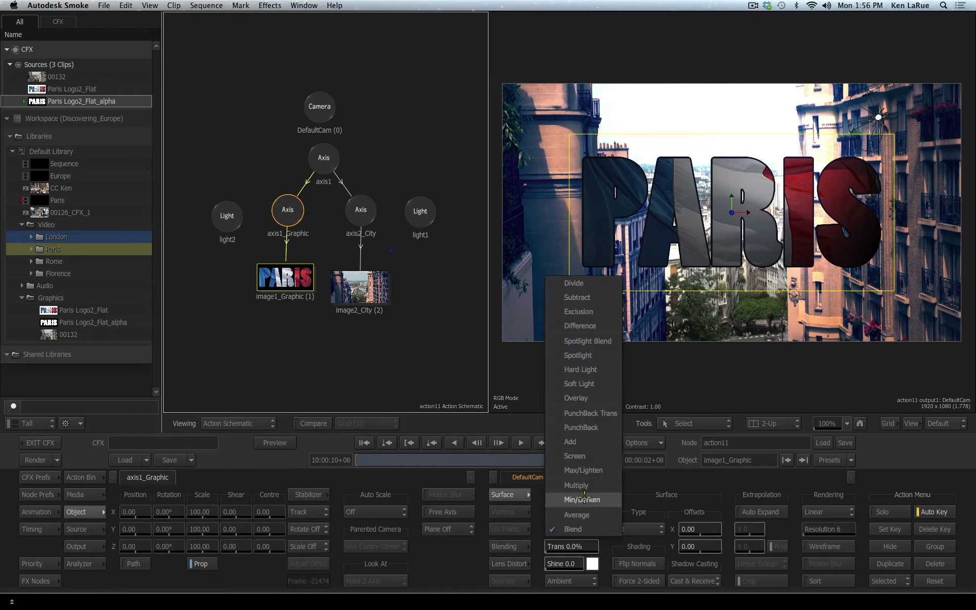
pyautogui.click(574, 455)
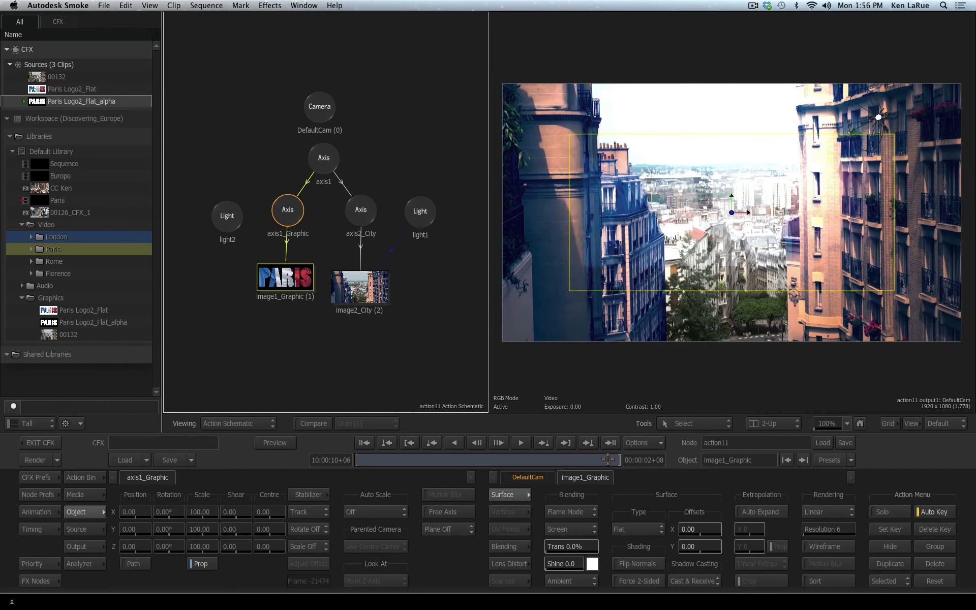
pyautogui.click(581, 529)
pyautogui.click(580, 557)
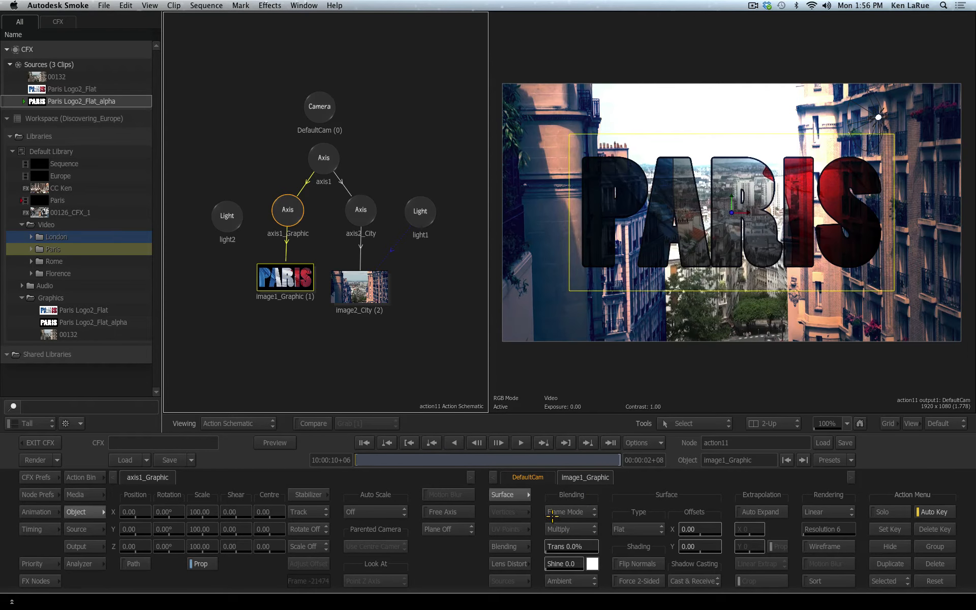
# - Switch image1_Graphic's blending to PSD Mode and set its blend mode to Multiply
pyautogui.click(577, 512)
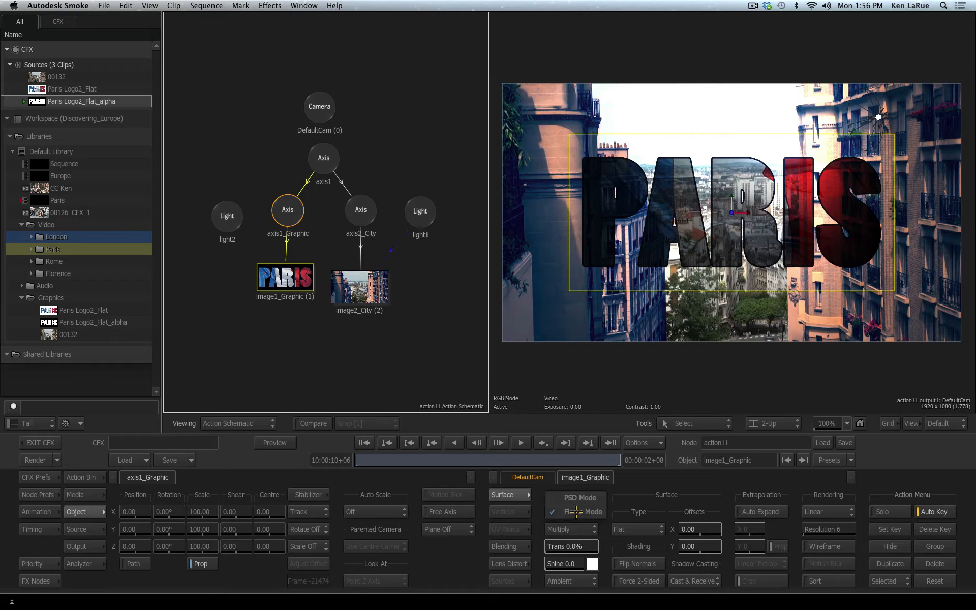
pyautogui.click(581, 498)
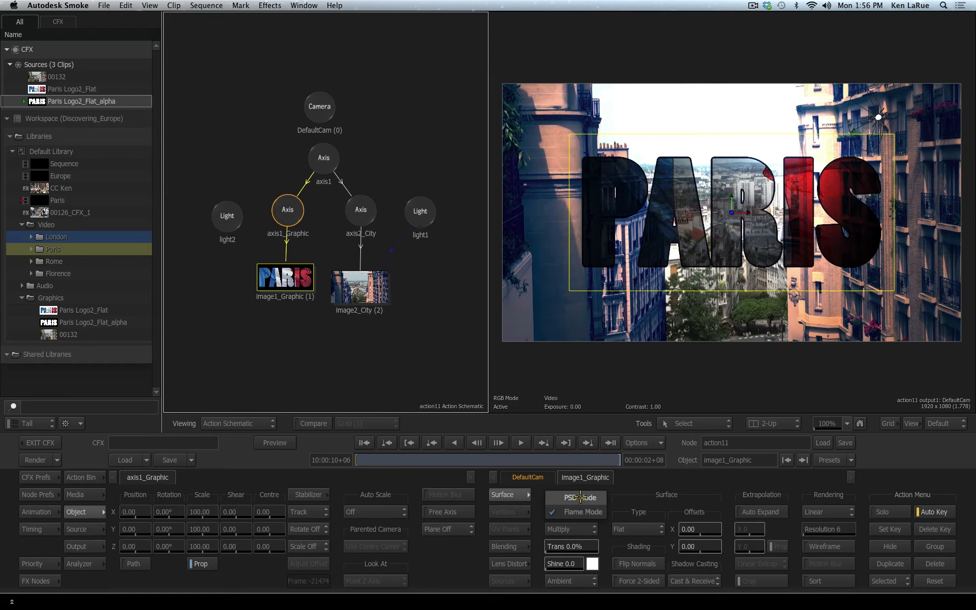
pyautogui.click(584, 531)
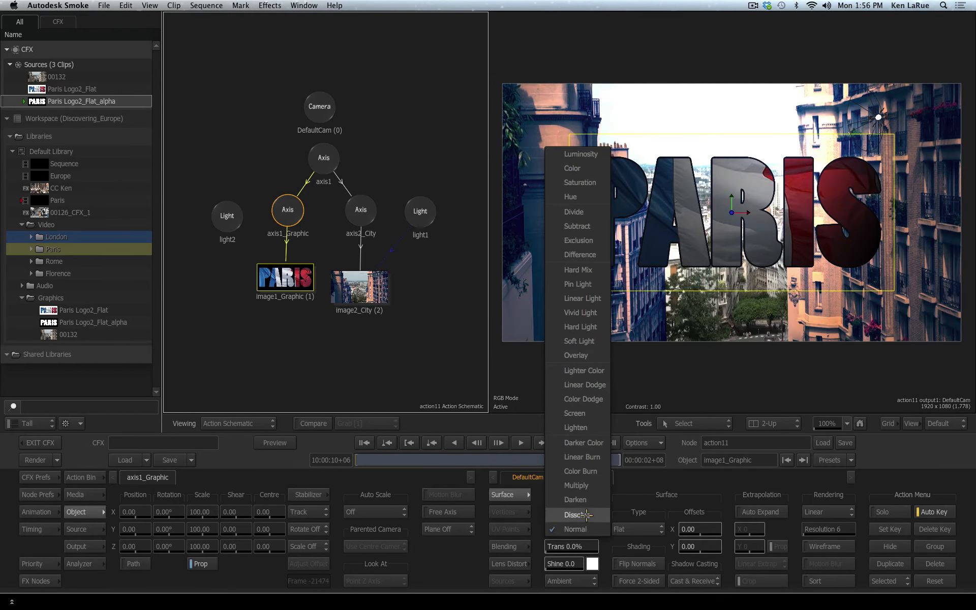
pyautogui.click(585, 484)
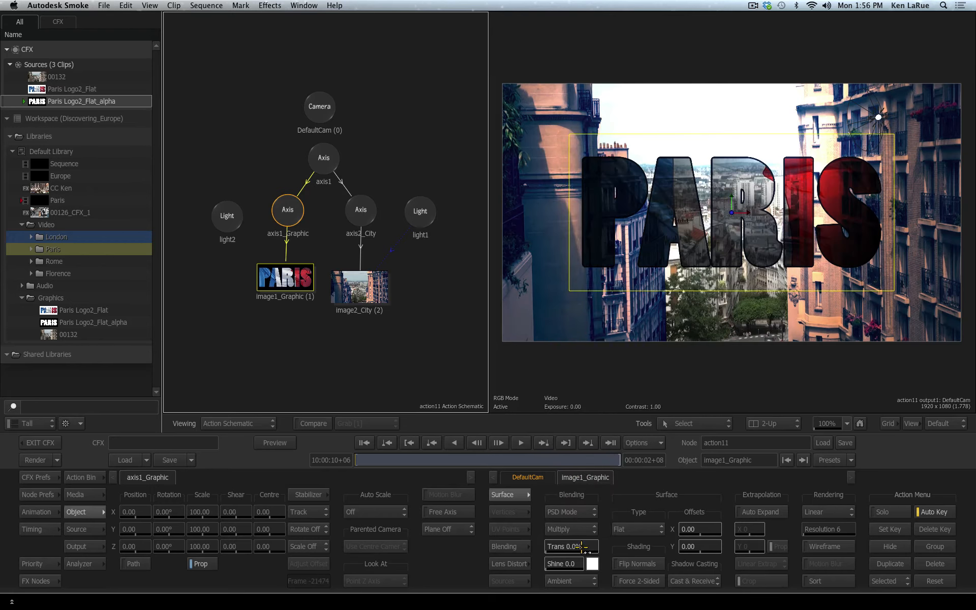
pyautogui.moveTo(577, 548); pyautogui.dragTo(549, 553)
# - Set image2_City's surface type to Bilinear, try pulling its upper-left corner inward, and undo the distortion
pyautogui.moveTo(358, 294); pyautogui.dragTo(358, 294)
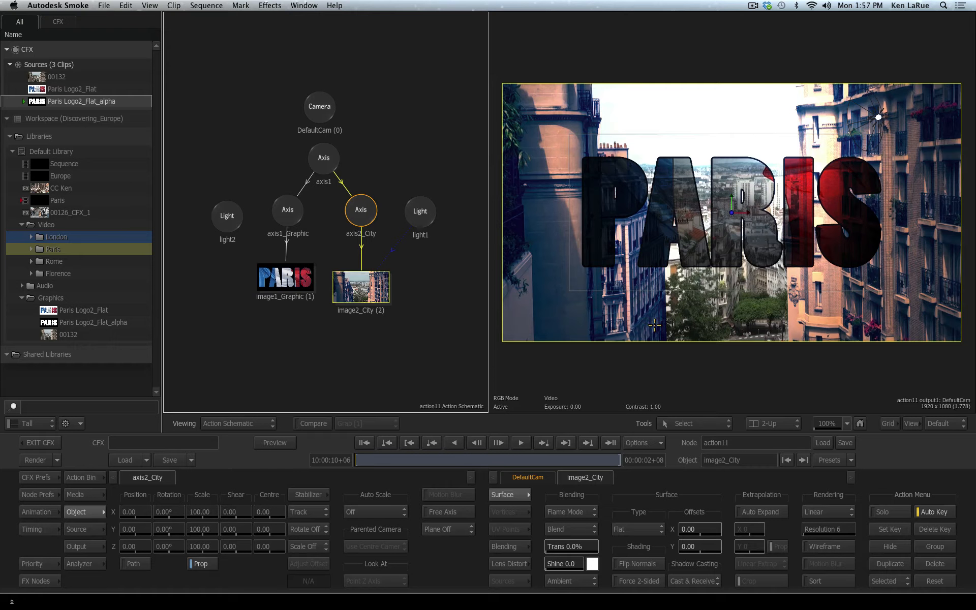
pyautogui.click(644, 528)
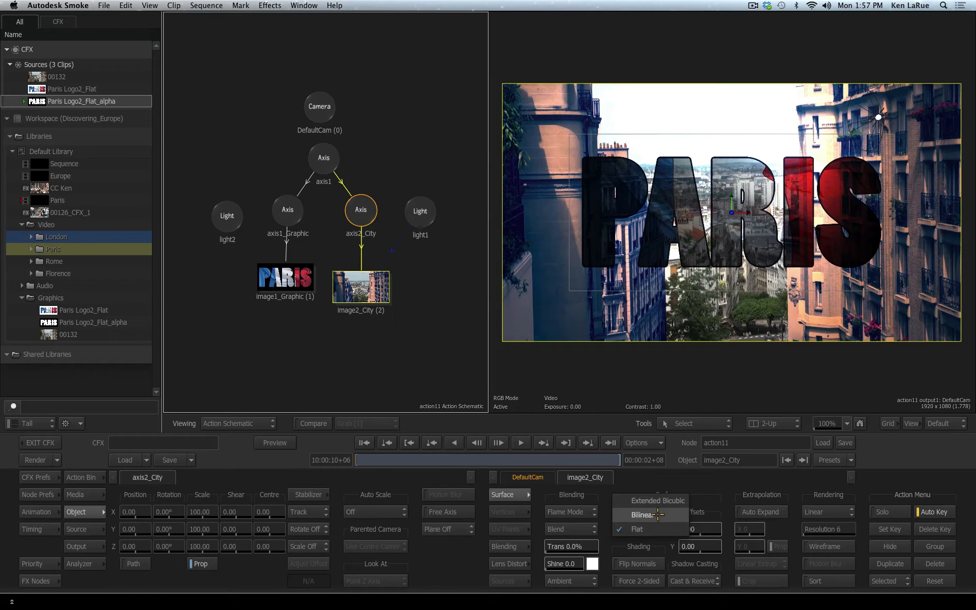
pyautogui.click(657, 515)
pyautogui.moveTo(503, 80); pyautogui.dragTo(518, 95)
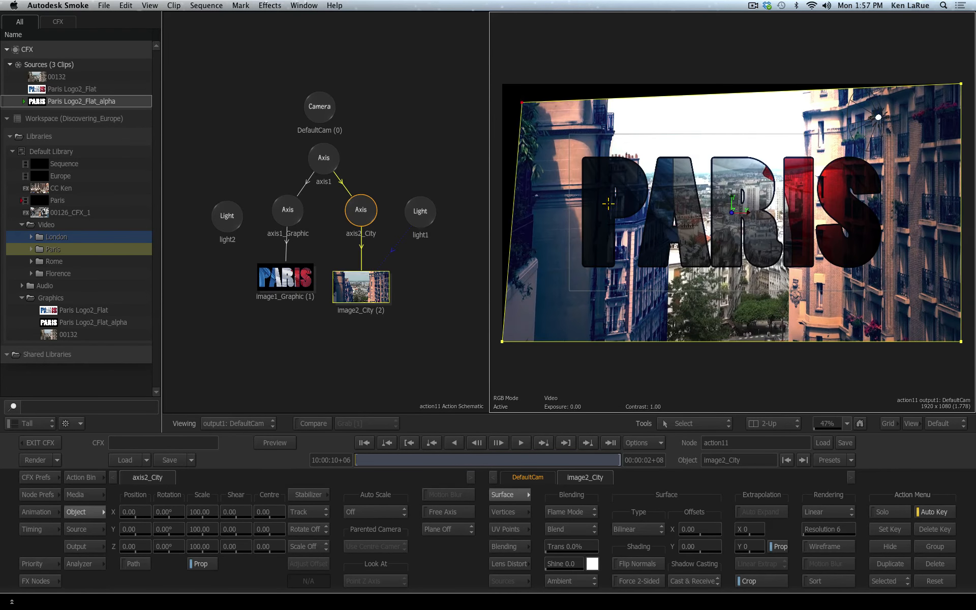
pyautogui.press('super+z')
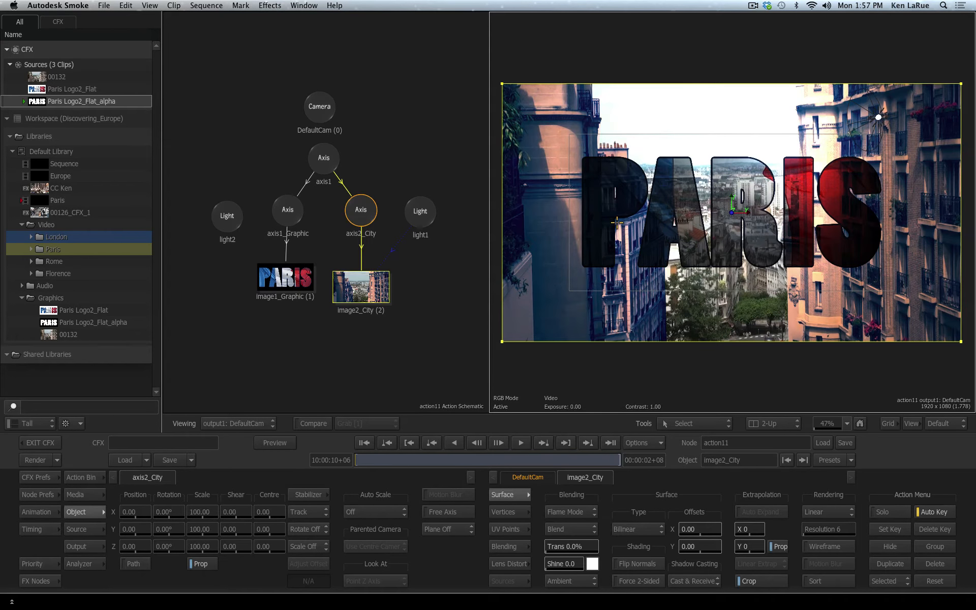
# - Set image2_City's surface type to Extended Bicubic, try moving its upper-left corner and a top-edge tangent, and undo both distortions
pyautogui.click(638, 529)
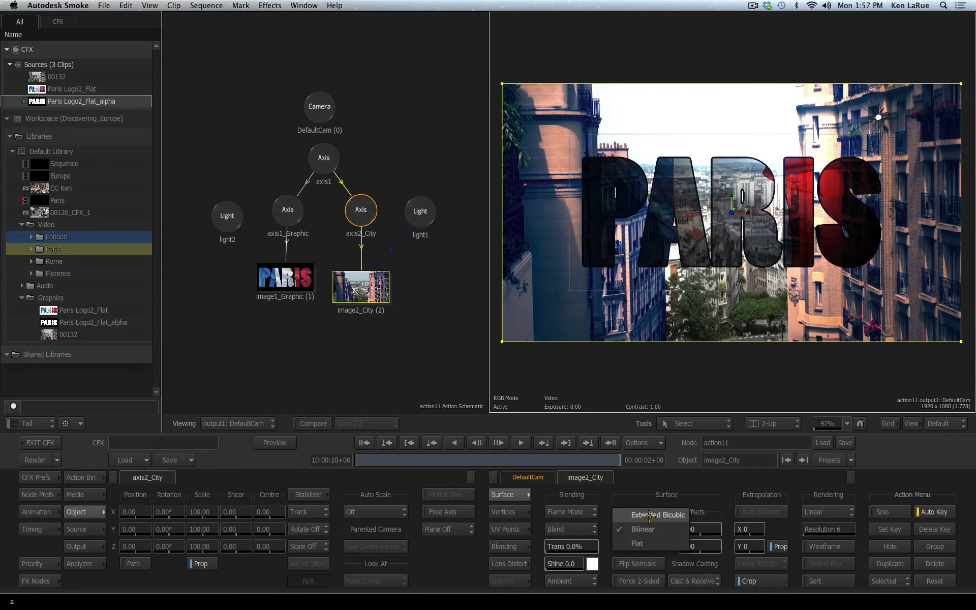
pyautogui.click(649, 517)
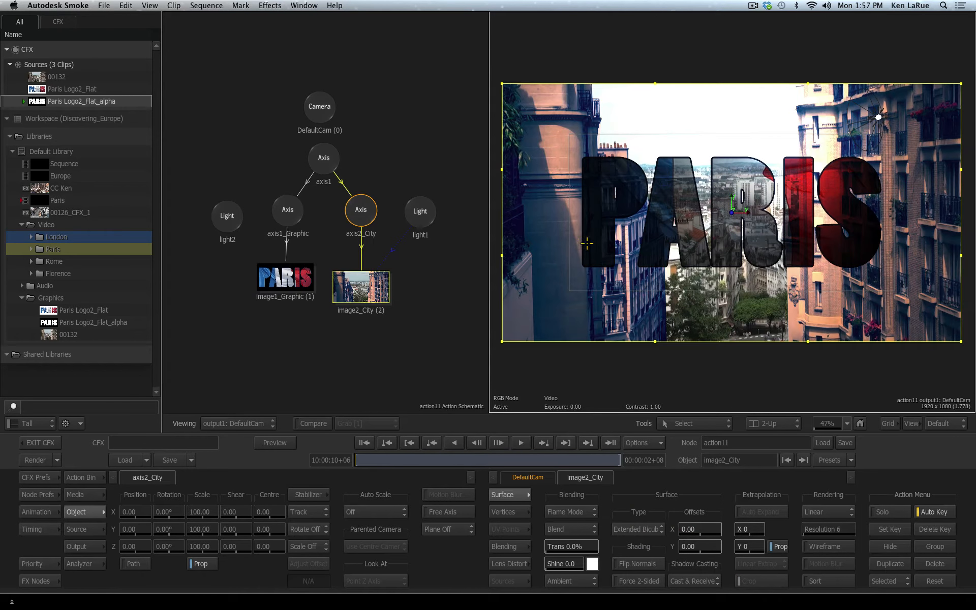
pyautogui.moveTo(502, 83); pyautogui.dragTo(553, 132)
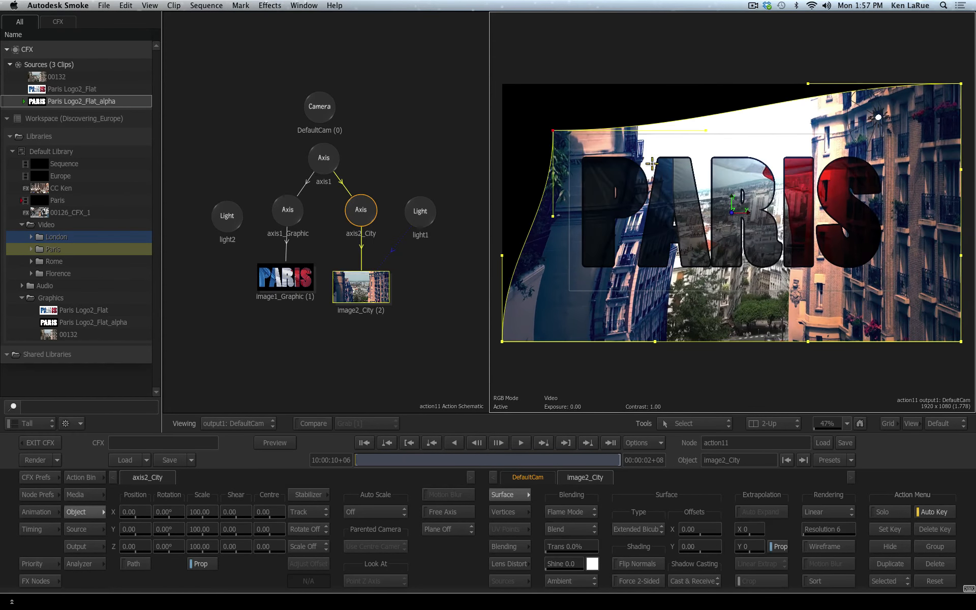
pyautogui.press('super+z')
pyautogui.moveTo(655, 81); pyautogui.dragTo(573, 405)
pyautogui.press('super+z')
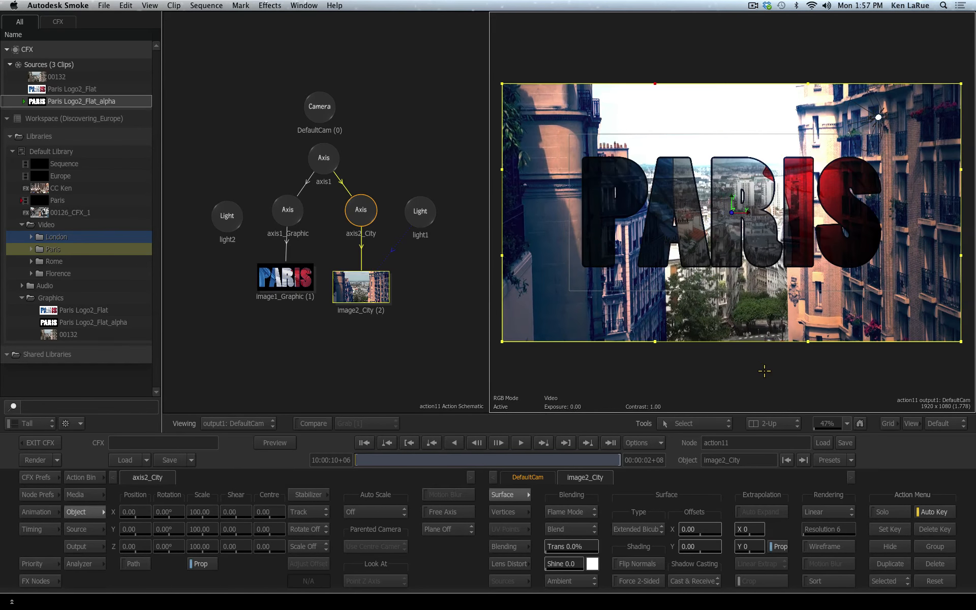
# - Bend image2_City into a backward curve by pulling its middle tangents away from the camera in the Top view
pyautogui.moveTo(614, 40); pyautogui.dragTo(855, 354)
pyautogui.click(380, 357)
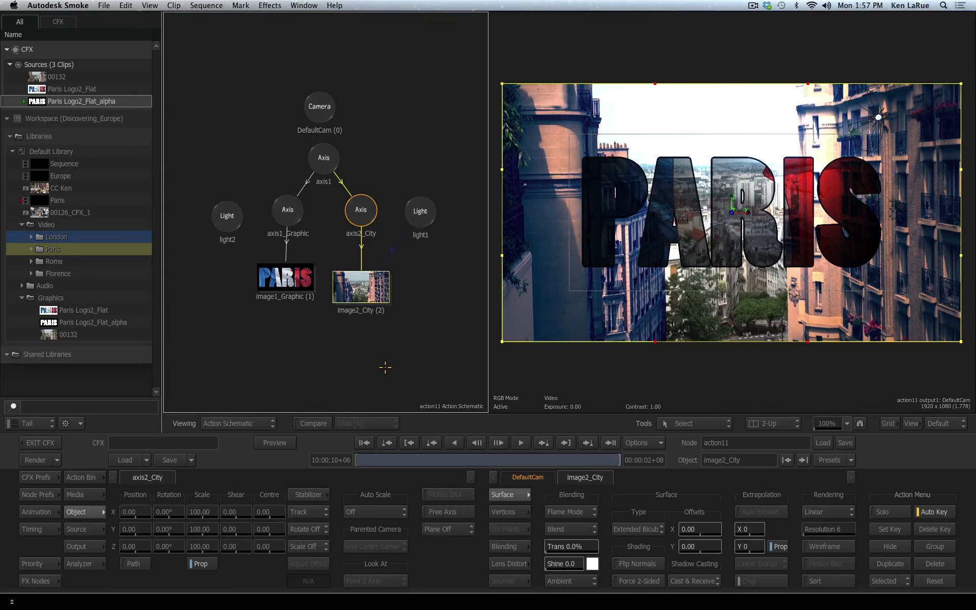
pyautogui.press('F2')
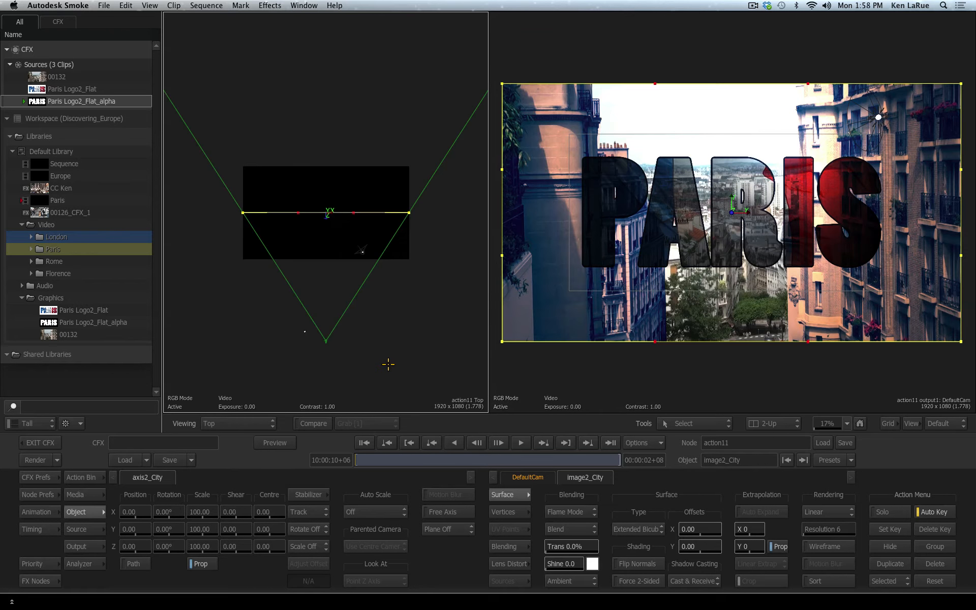
pyautogui.moveTo(299, 213); pyautogui.dragTo(301, 159)
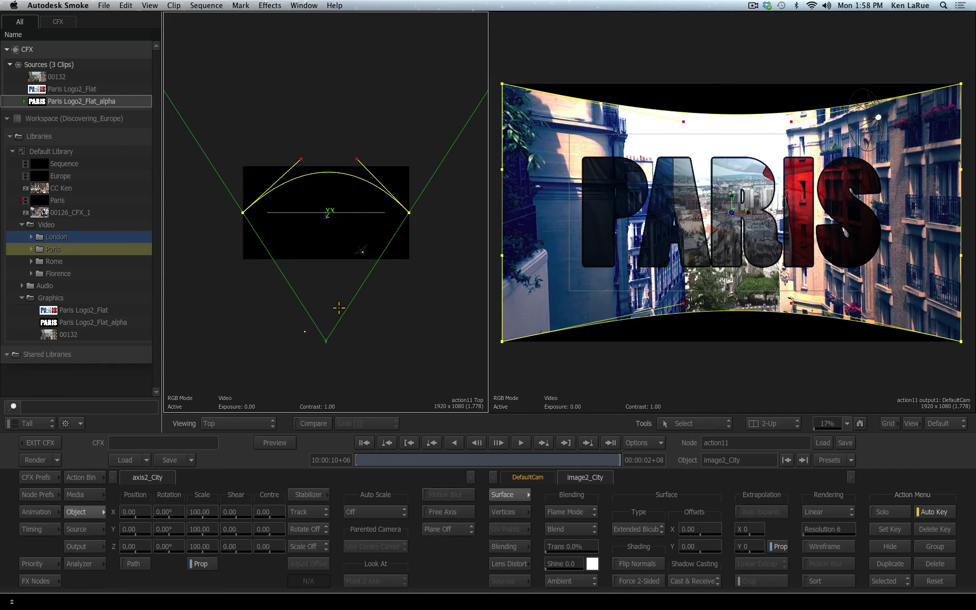
pyautogui.press('F4')
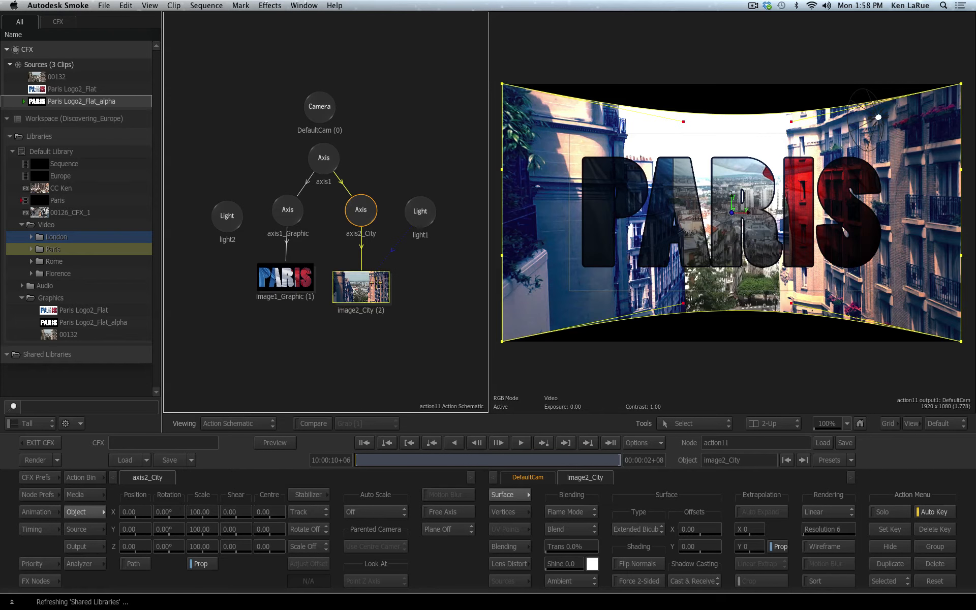
# - Set axis2_City's Z position to -294 and its proportional scale to 175
pyautogui.click(362, 208)
pyautogui.moveTo(362, 209); pyautogui.dragTo(364, 207)
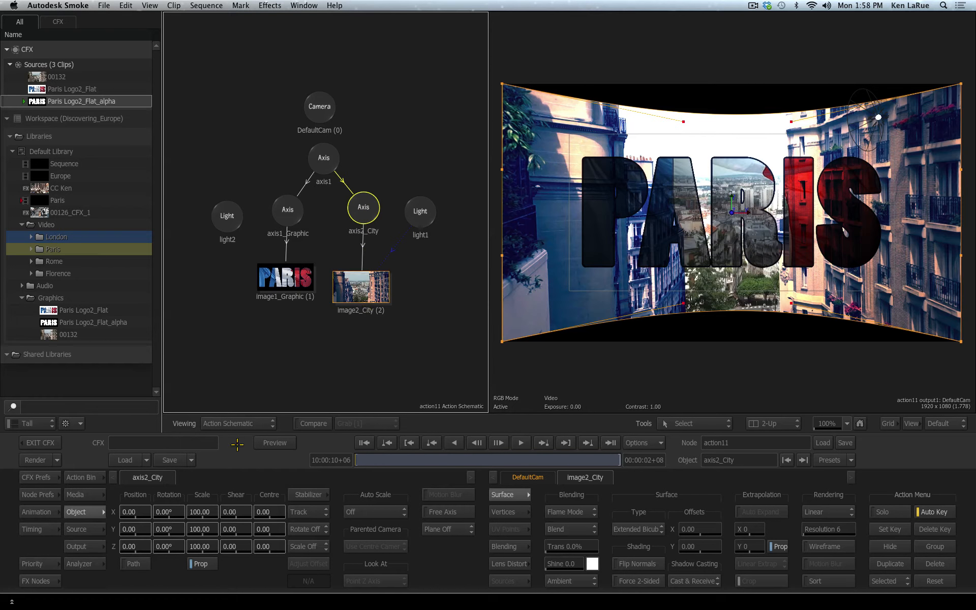
pyautogui.moveTo(214, 549); pyautogui.dragTo(228, 547)
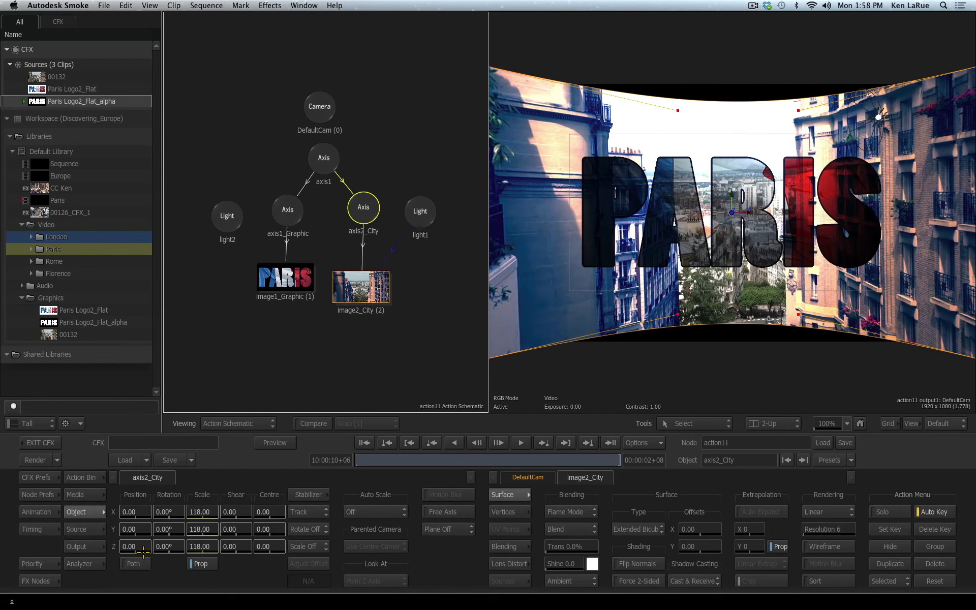
pyautogui.moveTo(143, 548); pyautogui.dragTo(51, 554)
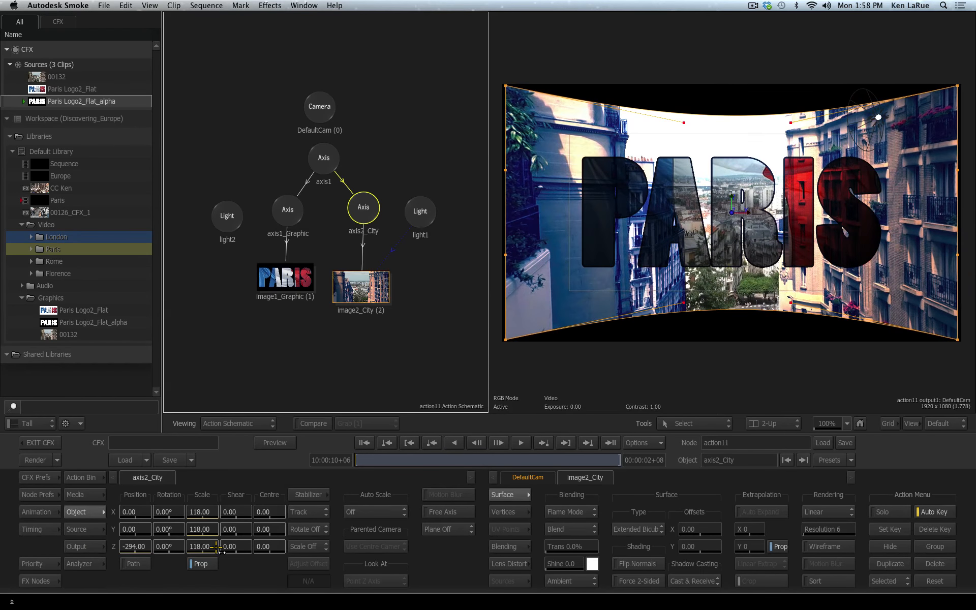
pyautogui.moveTo(215, 548); pyautogui.dragTo(250, 550)
pyautogui.click(620, 280)
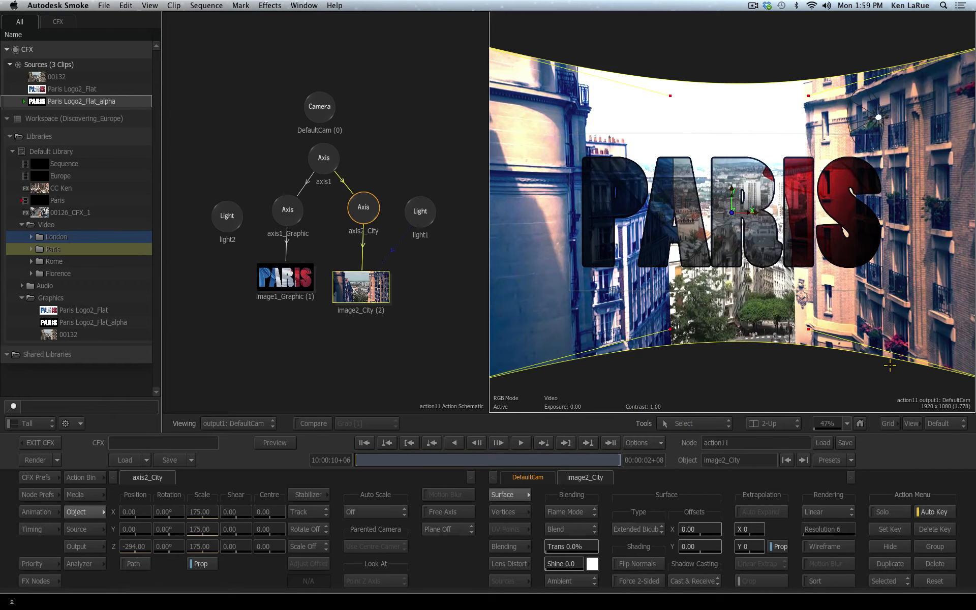
# - Turn on the image border overlay in the viewer's grid settings
pyautogui.click(889, 423)
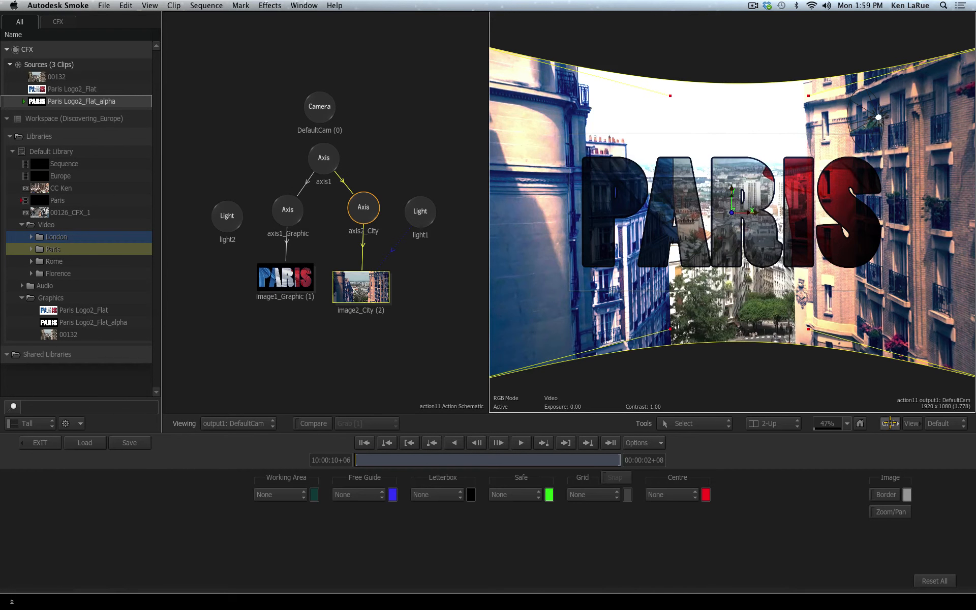
pyautogui.click(880, 493)
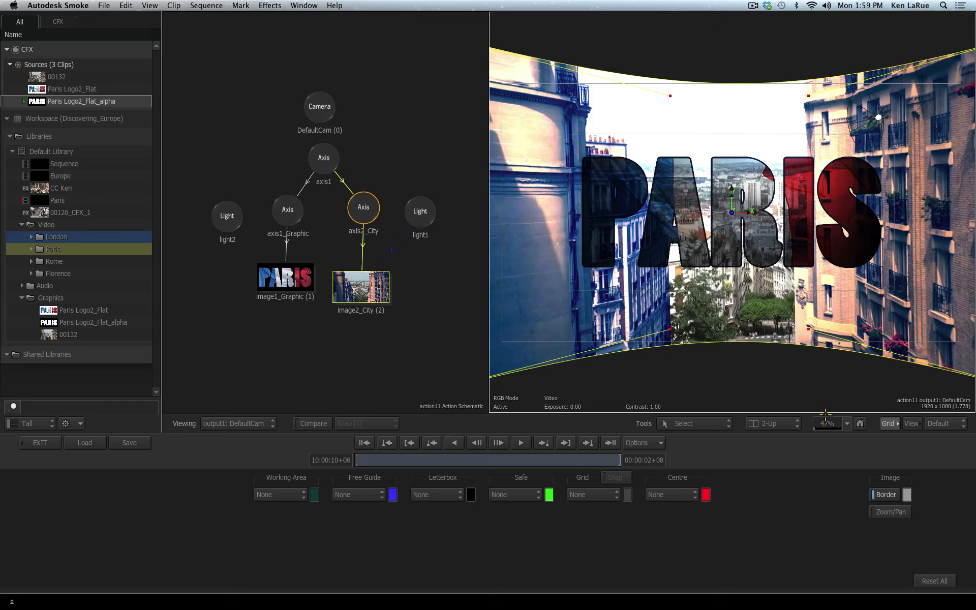
pyautogui.click(890, 423)
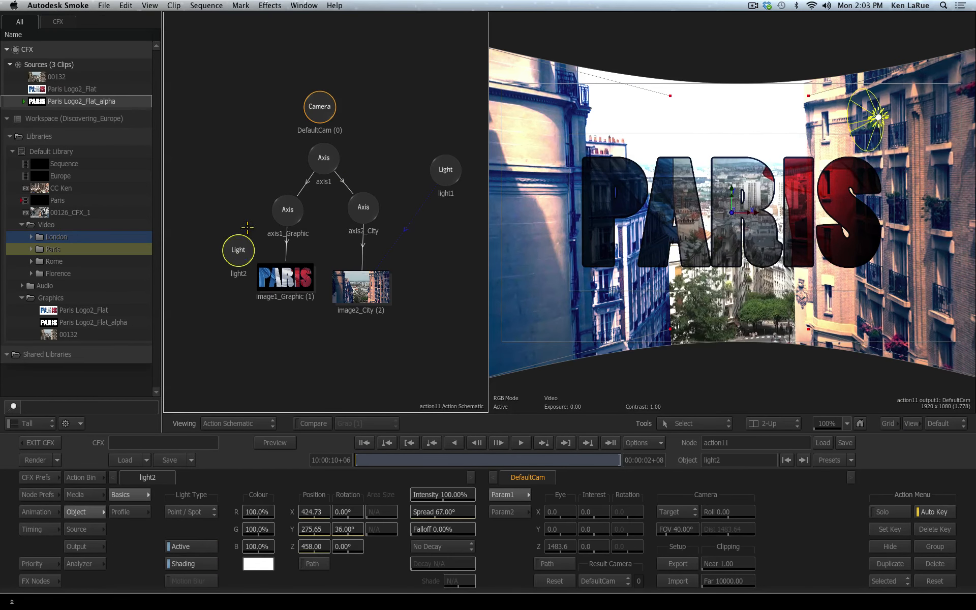
# - Move light2 sideways in the scene to about X 516 and reposition its node beside the camera in the schematic
pyautogui.moveTo(235, 257); pyautogui.dragTo(207, 178)
pyautogui.moveTo(877, 117); pyautogui.dragTo(907, 116)
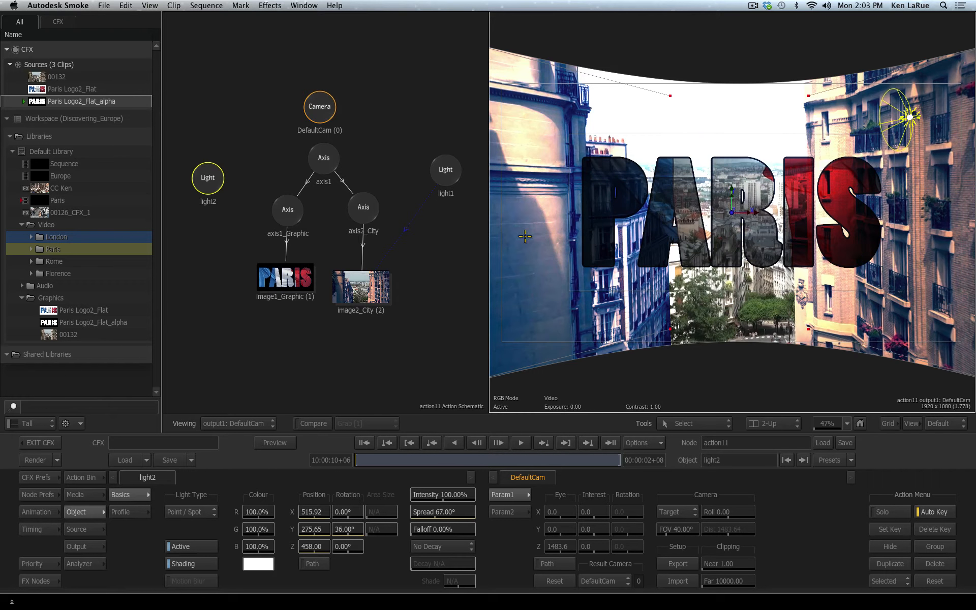
pyautogui.click(217, 147)
pyautogui.moveTo(217, 147); pyautogui.dragTo(216, 163)
# - Rename light2 as light_Shadow
pyautogui.click(723, 460)
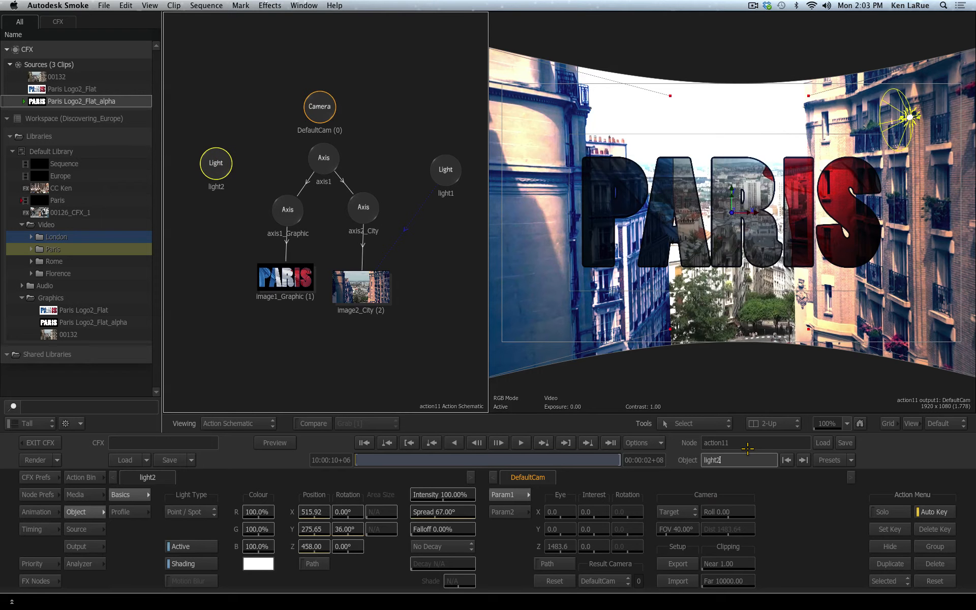
pyautogui.write('Shadow')
pyautogui.press('Return')
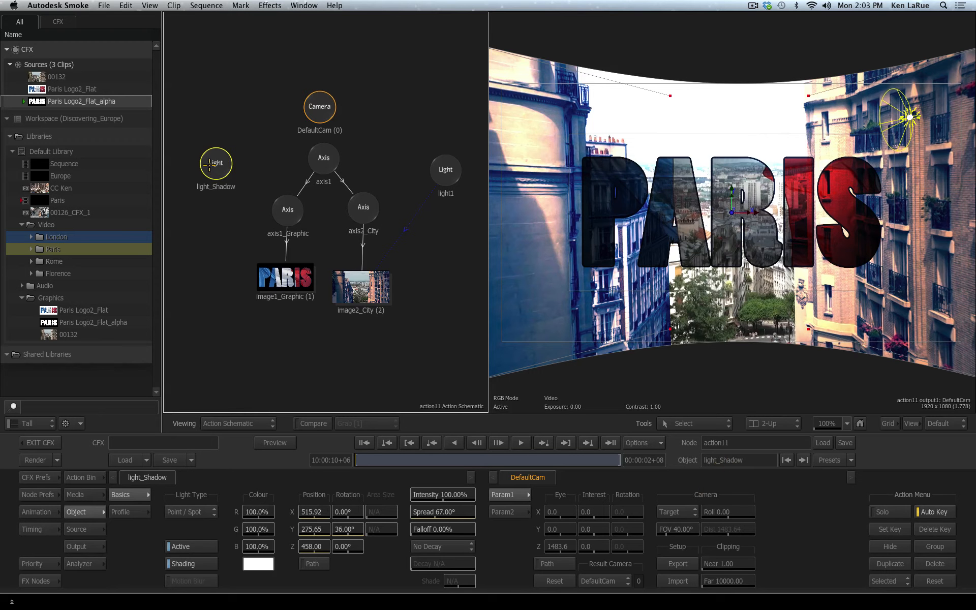
# - Attach a Shadow Cast node beneath light_Shadow and move the light to about X 494, Y 309
pyautogui.moveTo(216, 164)
pyautogui.mouseDown()
pyautogui.moveTo(219, 154)
pyautogui.moveTo(226, 162)
pyautogui.mouseUp()
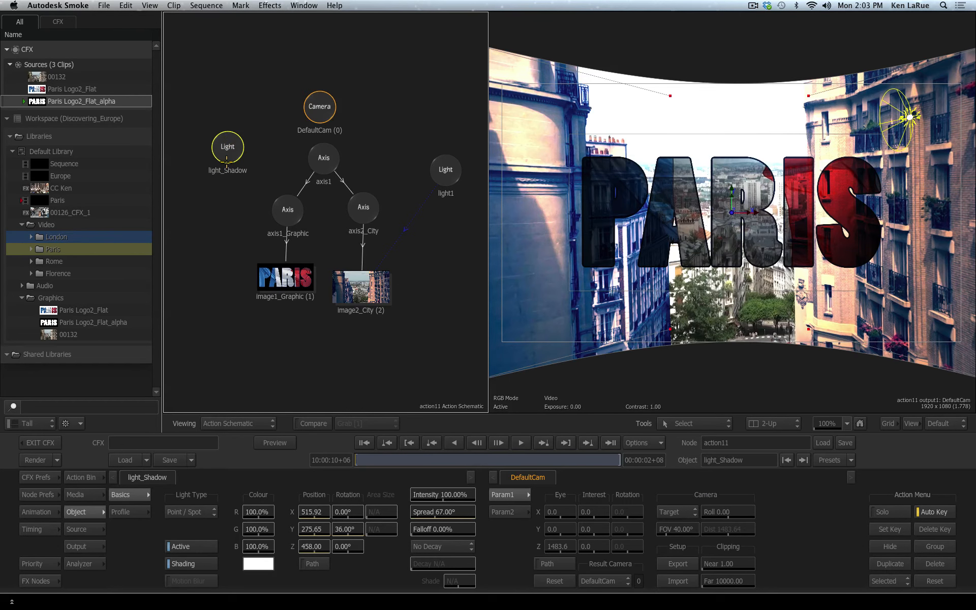
pyautogui.click(81, 477)
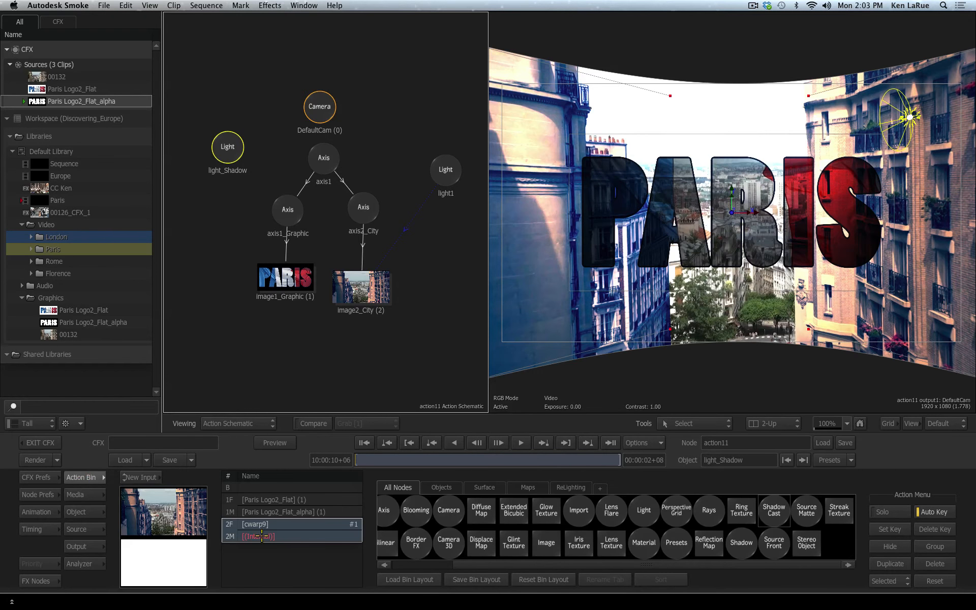
pyautogui.press('s')
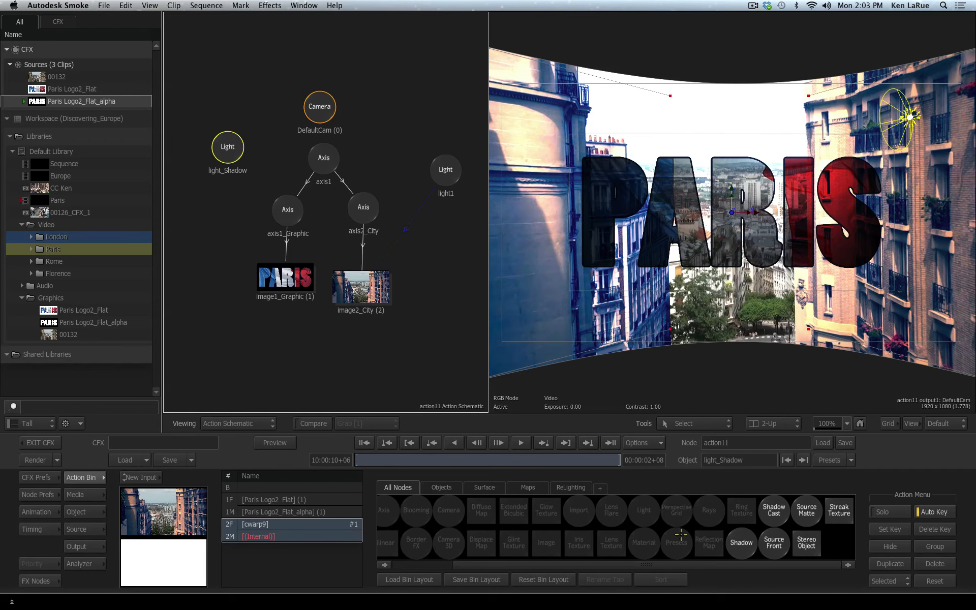
pyautogui.doubleClick(775, 507)
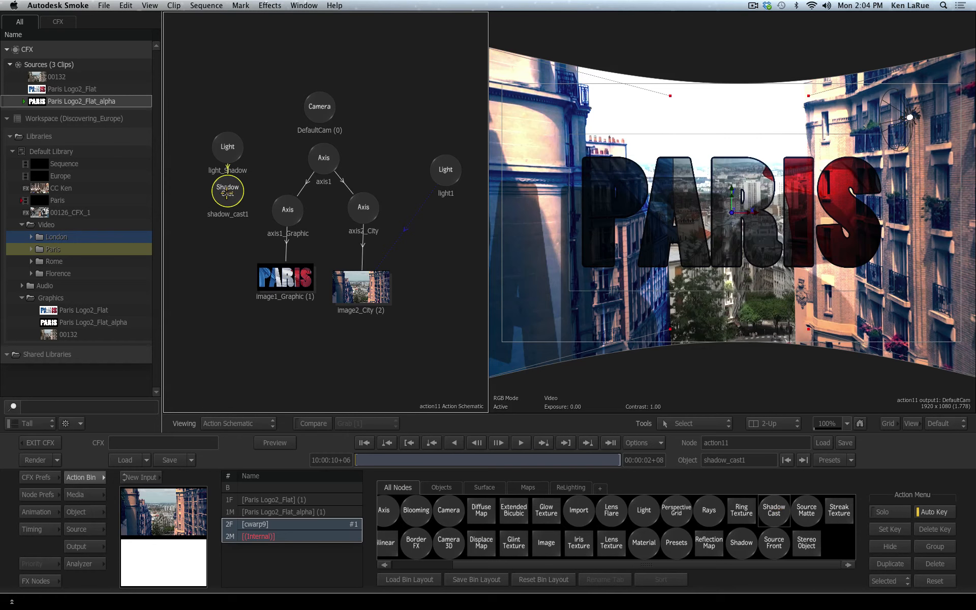
pyautogui.moveTo(227, 193)
pyautogui.mouseDown()
pyautogui.moveTo(222, 208)
pyautogui.moveTo(224, 199)
pyautogui.mouseUp()
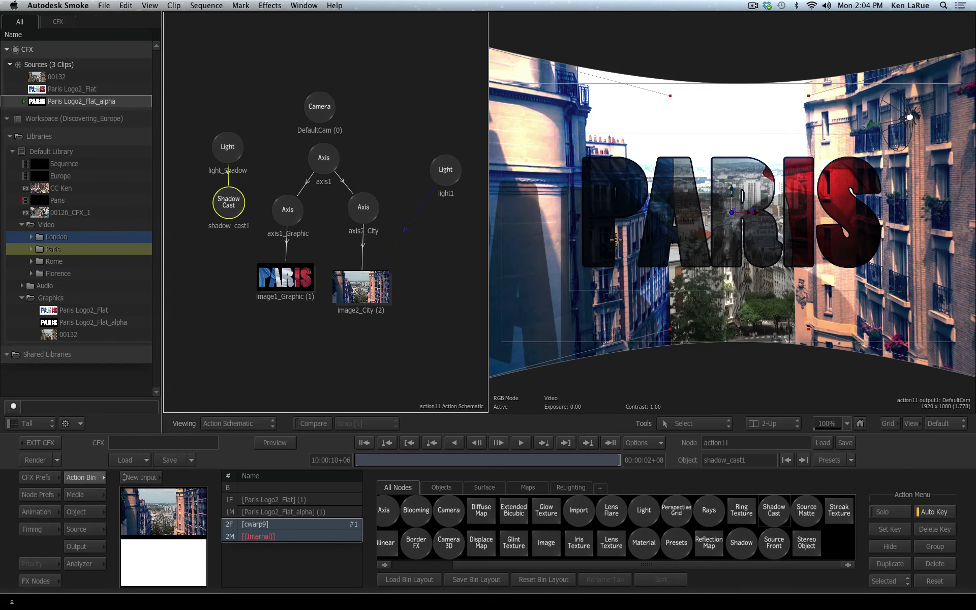
pyautogui.click(240, 136)
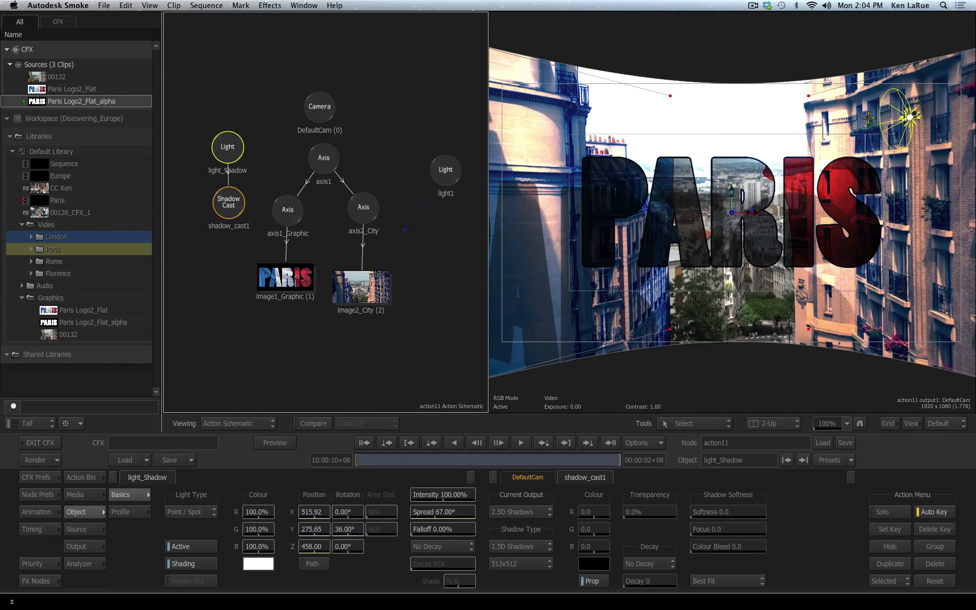
pyautogui.moveTo(910, 117)
pyautogui.mouseDown()
pyautogui.moveTo(859, 133)
pyautogui.moveTo(789, 92)
pyautogui.moveTo(661, 53)
pyautogui.moveTo(687, 201)
pyautogui.moveTo(600, 128)
pyautogui.moveTo(632, 91)
pyautogui.moveTo(557, 186)
pyautogui.moveTo(661, 102)
pyautogui.moveTo(872, 86)
pyautogui.moveTo(737, 153)
pyautogui.moveTo(593, 174)
pyautogui.moveTo(788, 132)
pyautogui.moveTo(904, 142)
pyautogui.moveTo(665, 204)
pyautogui.moveTo(665, 110)
pyautogui.moveTo(902, 106)
pyautogui.mouseUp()
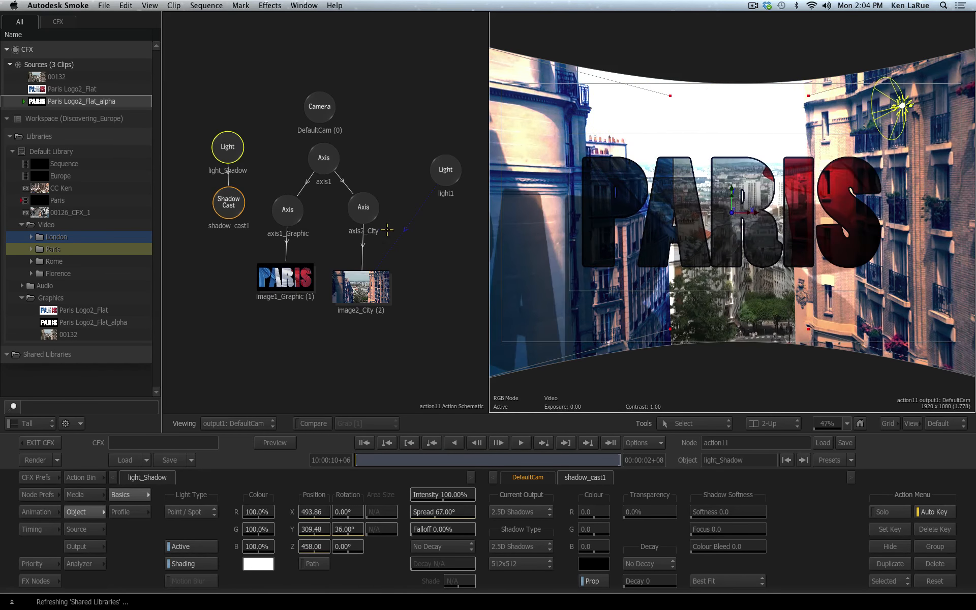
# - Set image1_Graphic's PSD blend mode to Normal
pyautogui.click(277, 281)
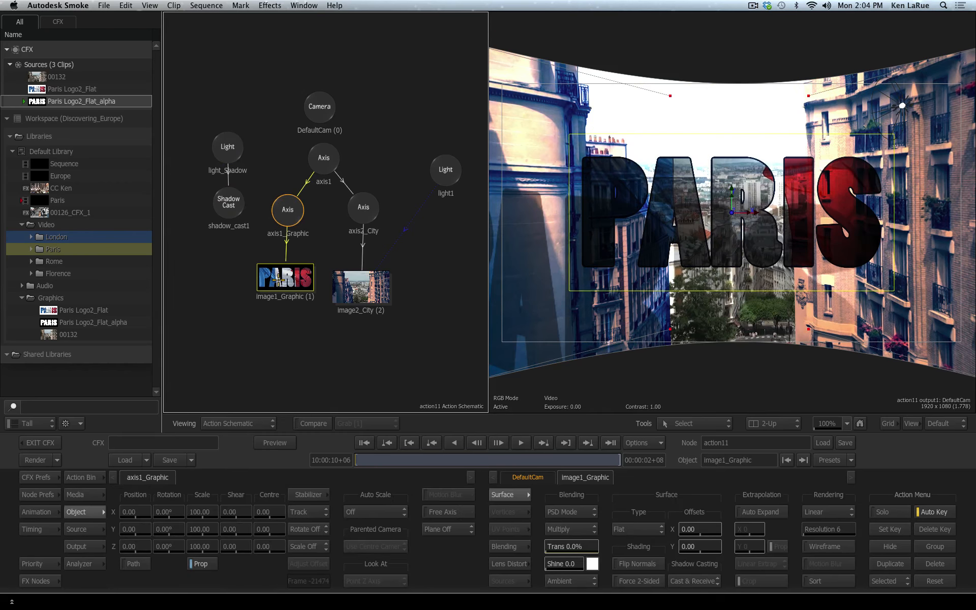
pyautogui.click(572, 529)
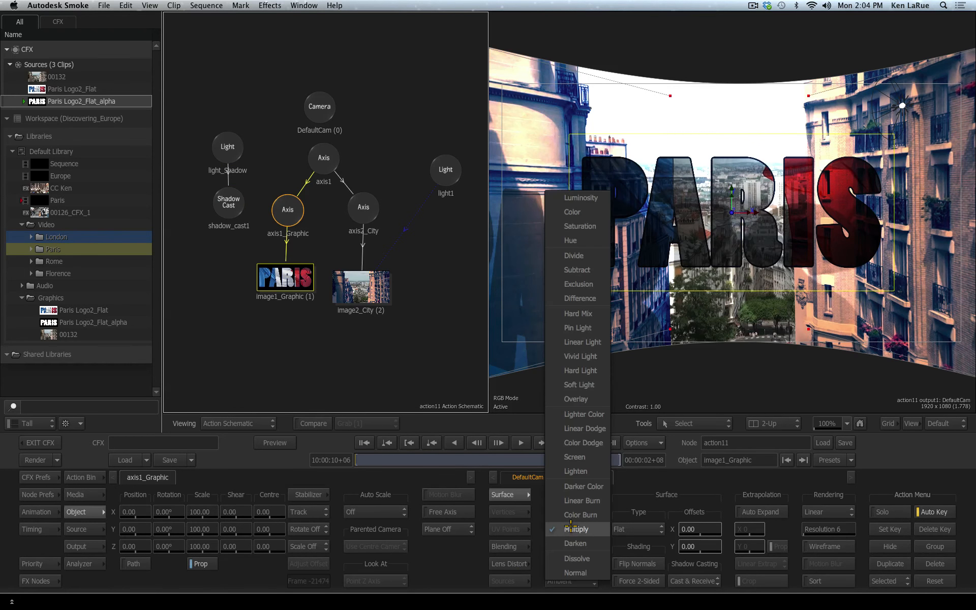
pyautogui.click(589, 584)
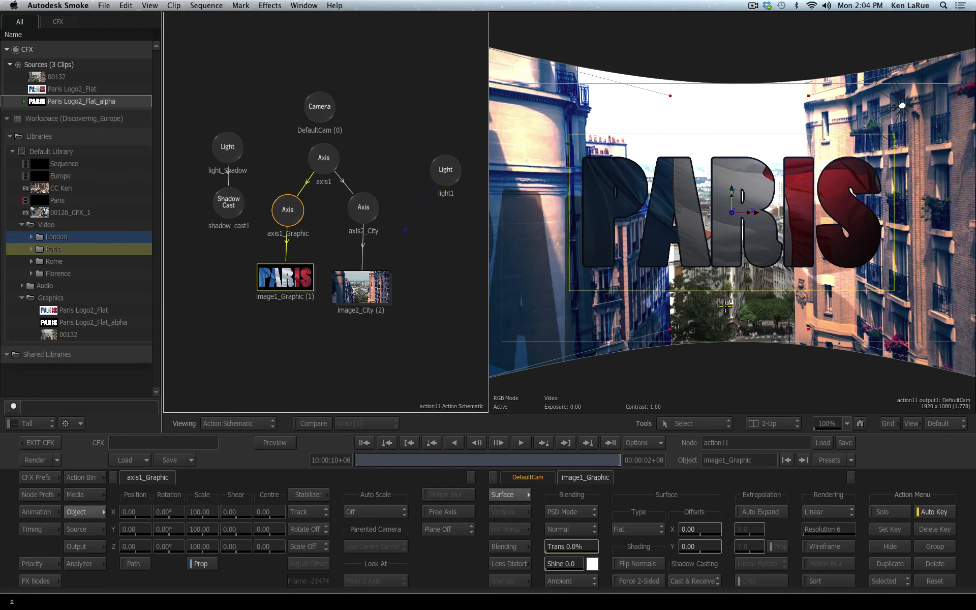
# - Set light_Shadow's Z position to 686 and its cast shadow's softness to 36, and try adjusting the shadow's transparency
pyautogui.click(903, 104)
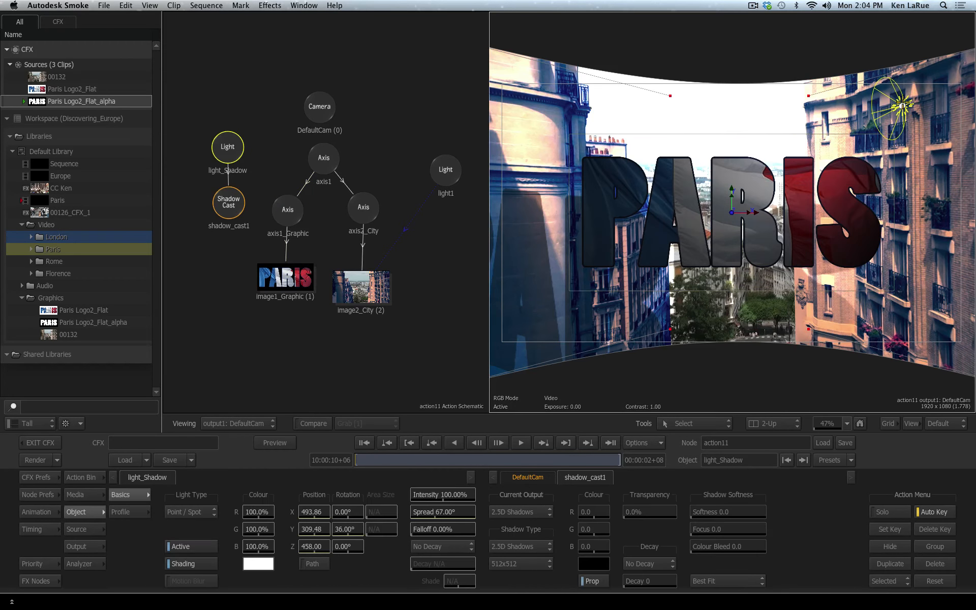
pyautogui.moveTo(321, 547); pyautogui.dragTo(419, 556)
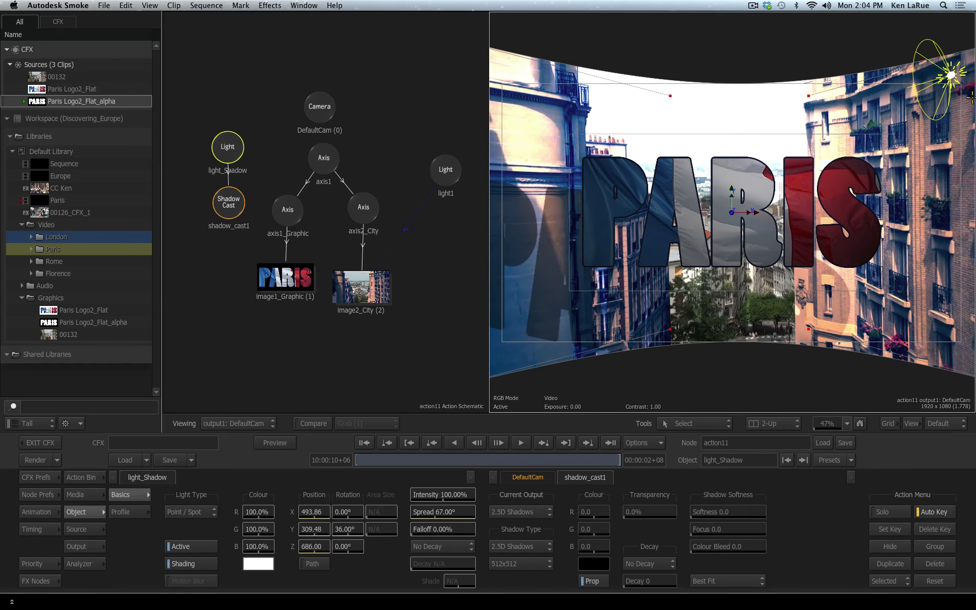
pyautogui.click(227, 142)
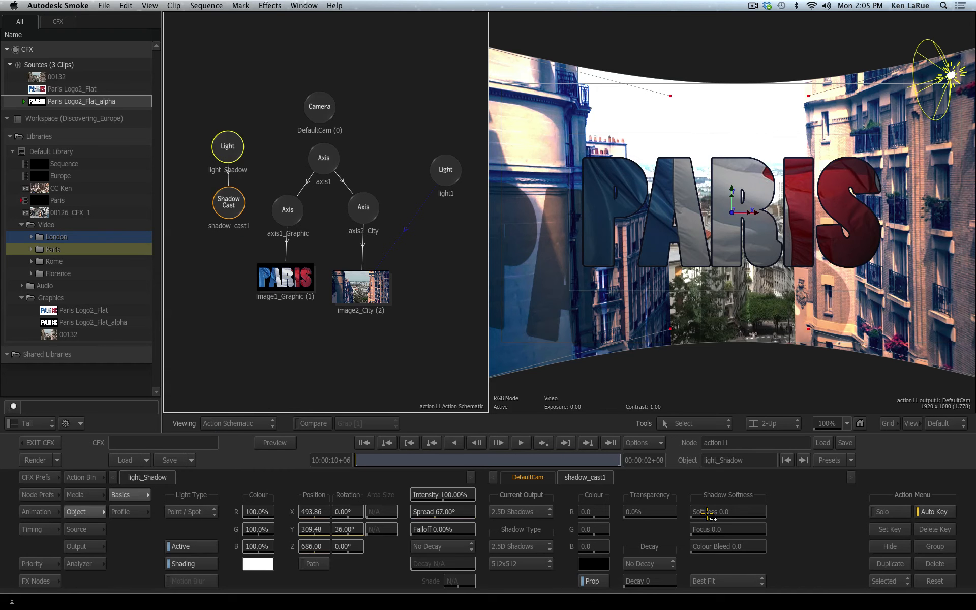
pyautogui.moveTo(711, 512)
pyautogui.mouseDown()
pyautogui.moveTo(736, 512)
pyautogui.moveTo(718, 513)
pyautogui.mouseUp()
pyautogui.moveTo(644, 512)
pyautogui.mouseDown()
pyautogui.moveTo(671, 514)
pyautogui.moveTo(652, 514)
pyautogui.mouseUp()
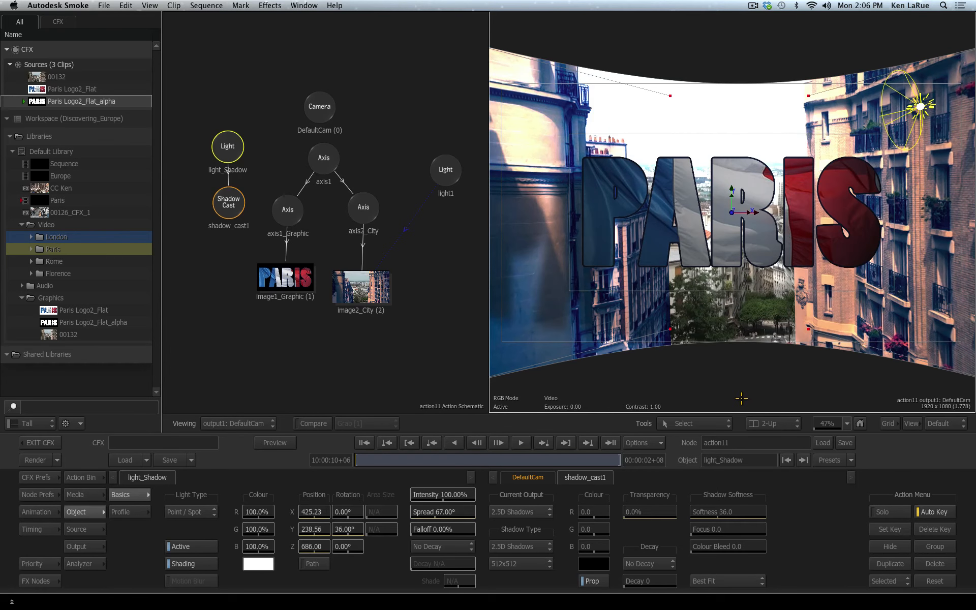
# - Keyframe DefaultCam's eye position at X 402 on the clip's first frame with Auto Key on
pyautogui.moveTo(317, 112); pyautogui.dragTo(321, 83)
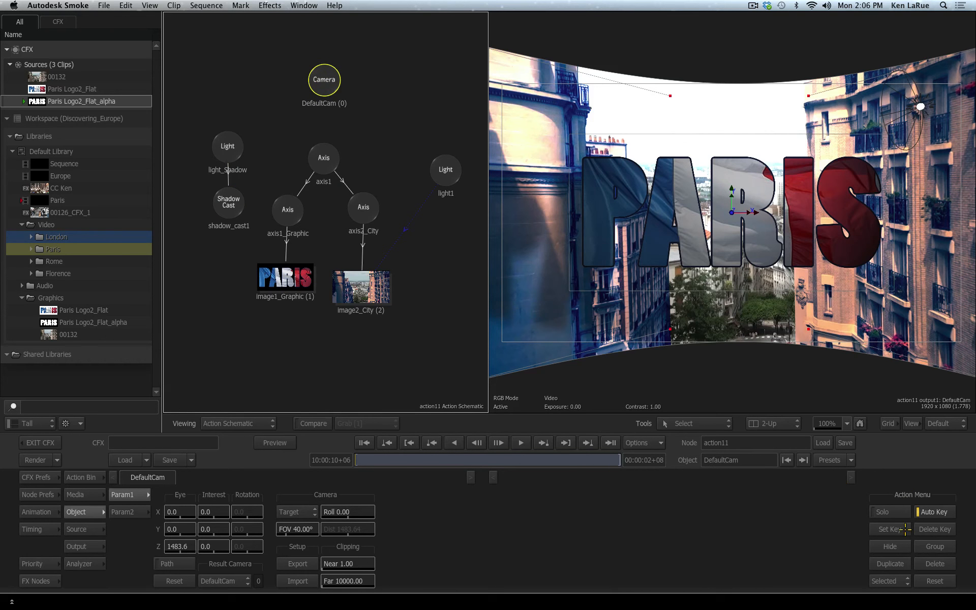
pyautogui.click(942, 511)
pyautogui.click(942, 511)
pyautogui.moveTo(180, 511); pyautogui.dragTo(351, 514)
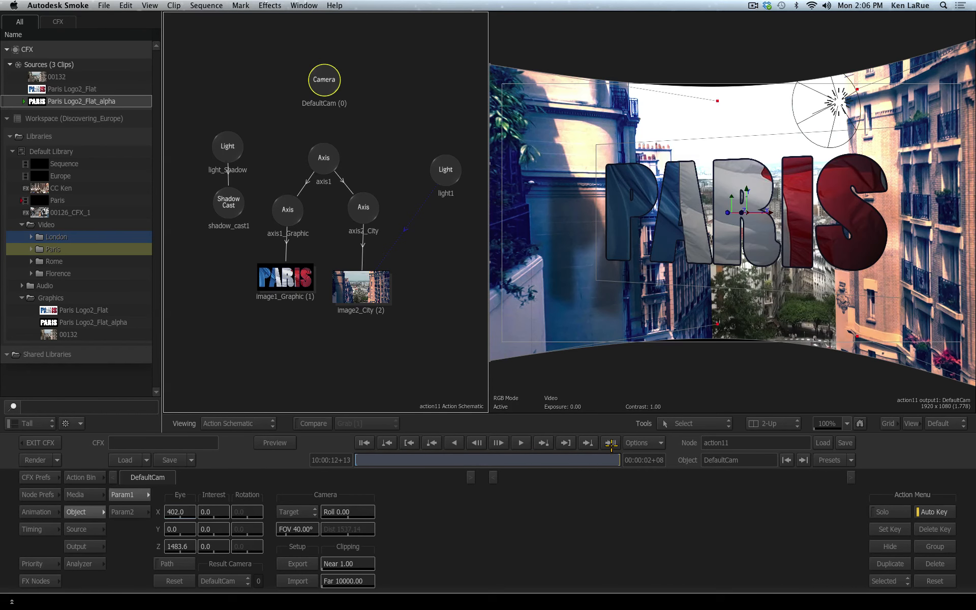
# - Keyframe DefaultCam's eye X at a negative value on the last frame and scrub through the camera move
pyautogui.moveTo(178, 513); pyautogui.dragTo(73, 517)
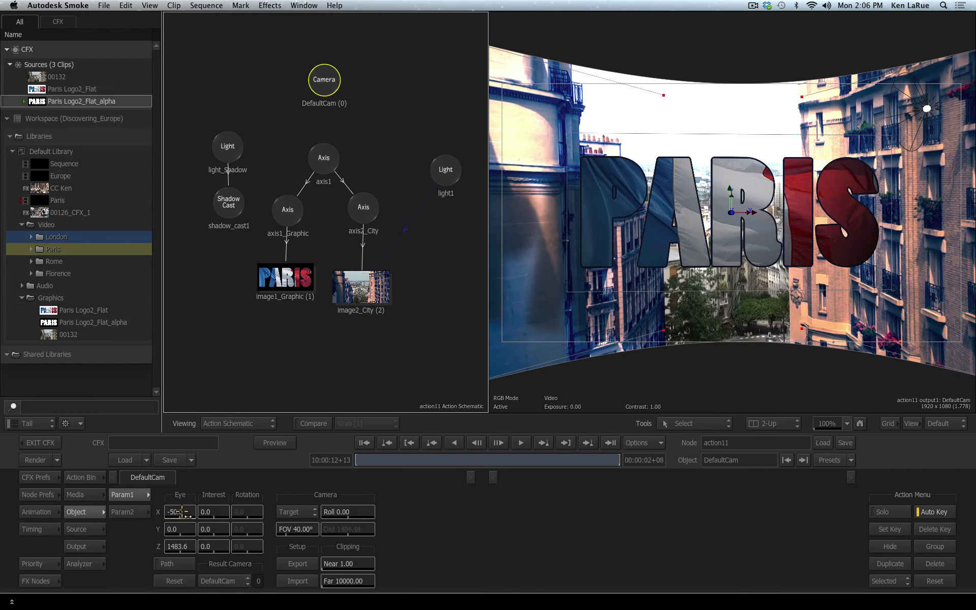
pyautogui.moveTo(182, 512); pyautogui.dragTo(1, 523)
pyautogui.moveTo(608, 456); pyautogui.dragTo(201, 456)
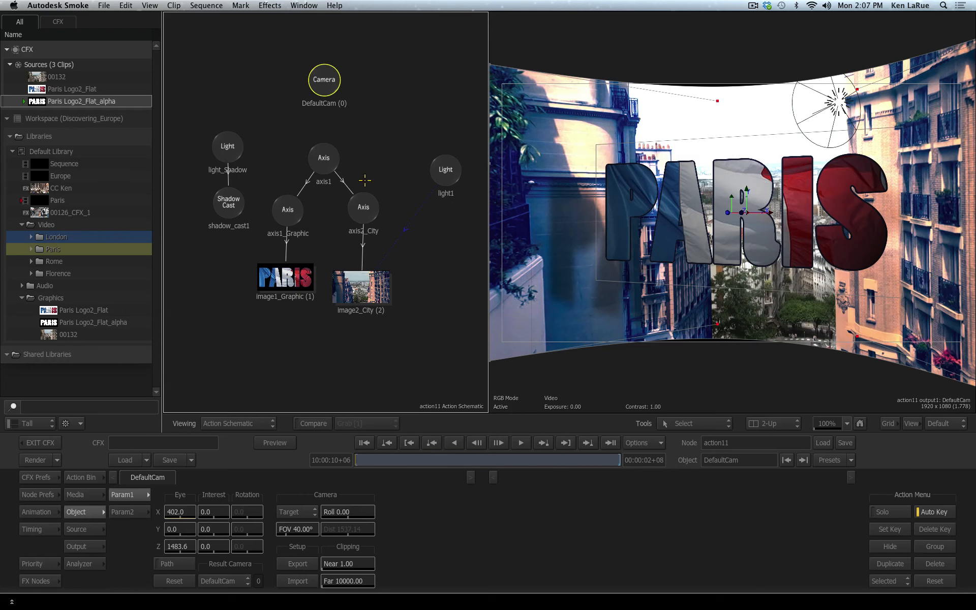
# - Scale axis2_City proportionally to 186 and scrub the timeline to check the frame coverage
pyautogui.click(365, 225)
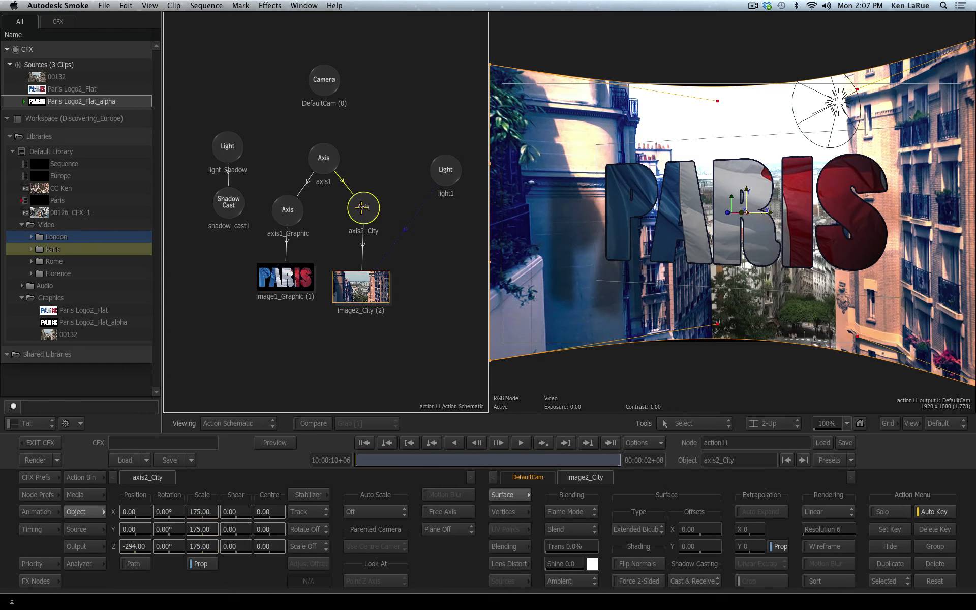
pyautogui.moveTo(203, 547); pyautogui.dragTo(219, 544)
pyautogui.moveTo(371, 457); pyautogui.dragTo(401, 444)
pyautogui.click(401, 444)
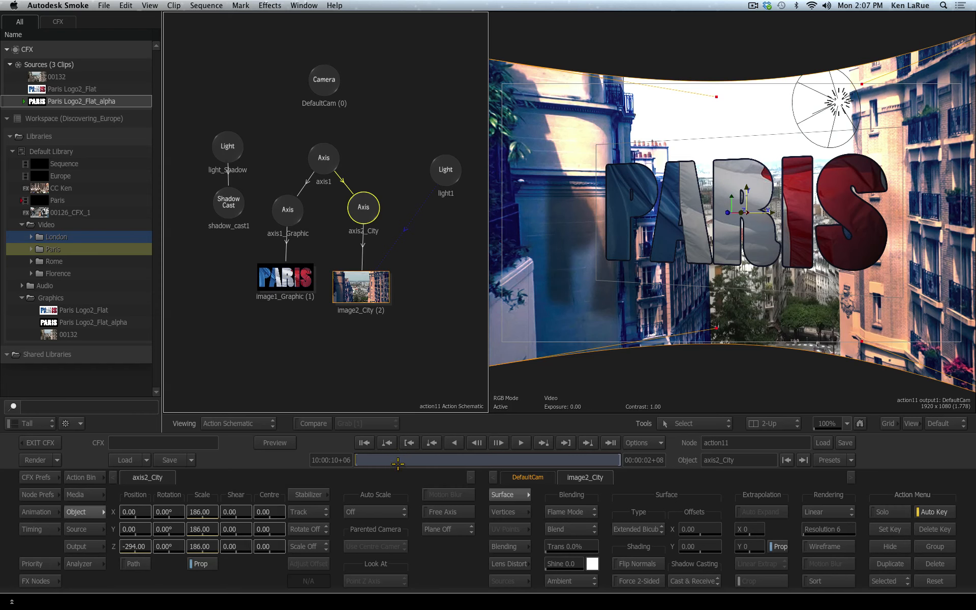
# - Link axis2_City to DefaultCam with the Look At tool so the city backdrop always faces the camera
pyautogui.click(691, 424)
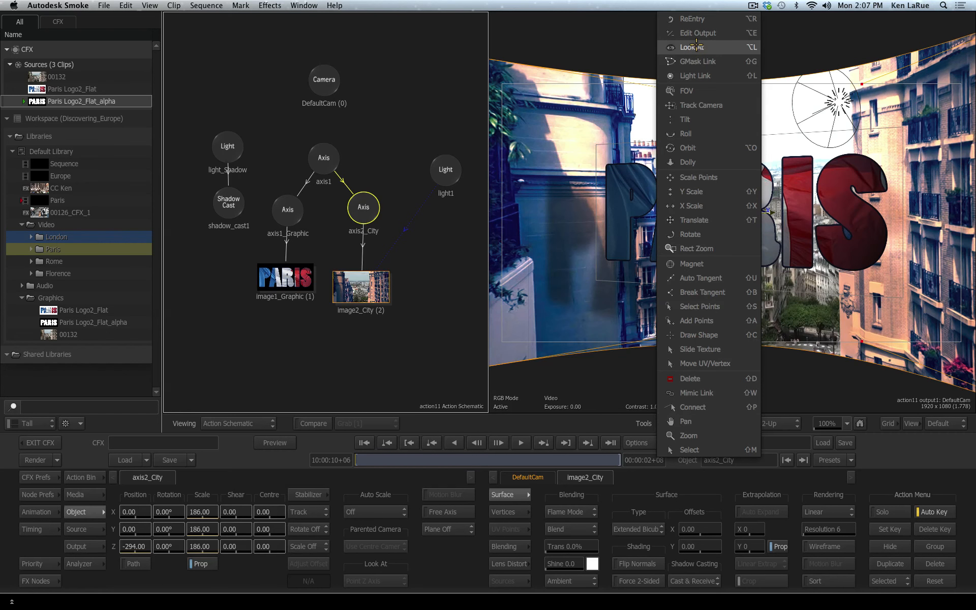
pyautogui.click(696, 47)
pyautogui.moveTo(367, 206); pyautogui.dragTo(381, 120)
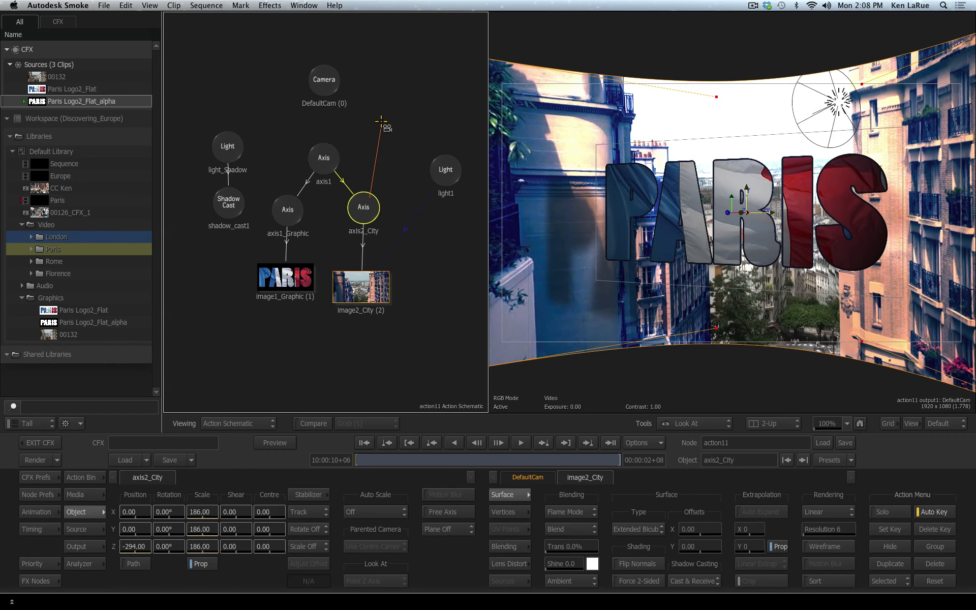
pyautogui.moveTo(382, 122); pyautogui.dragTo(334, 87)
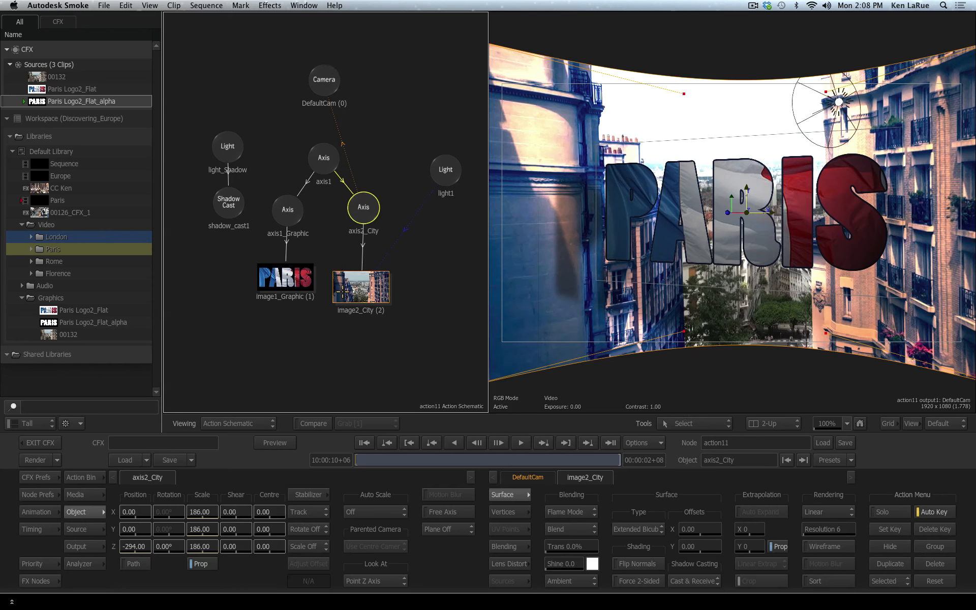
# - Scrub the camera move in the Top view to check the backdrop's Look At rotation, and return to the schematic
pyautogui.press('shift')
pyautogui.hotkey('shift', 't')
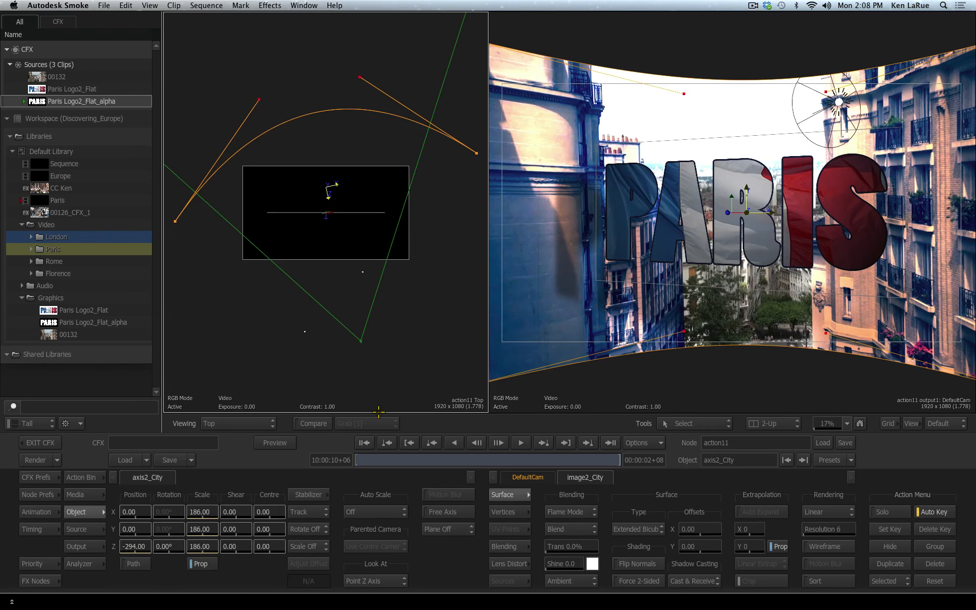
pyautogui.moveTo(366, 460); pyautogui.dragTo(295, 466)
pyautogui.press('F4')
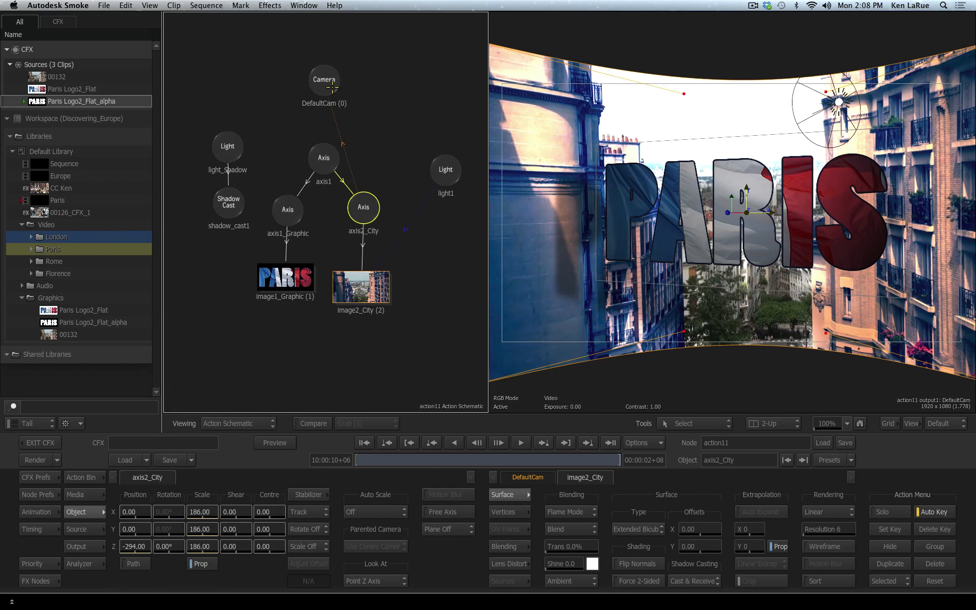
# - Try moving axis1_Graphic to Z position 100 and undo the move
pyautogui.click(288, 207)
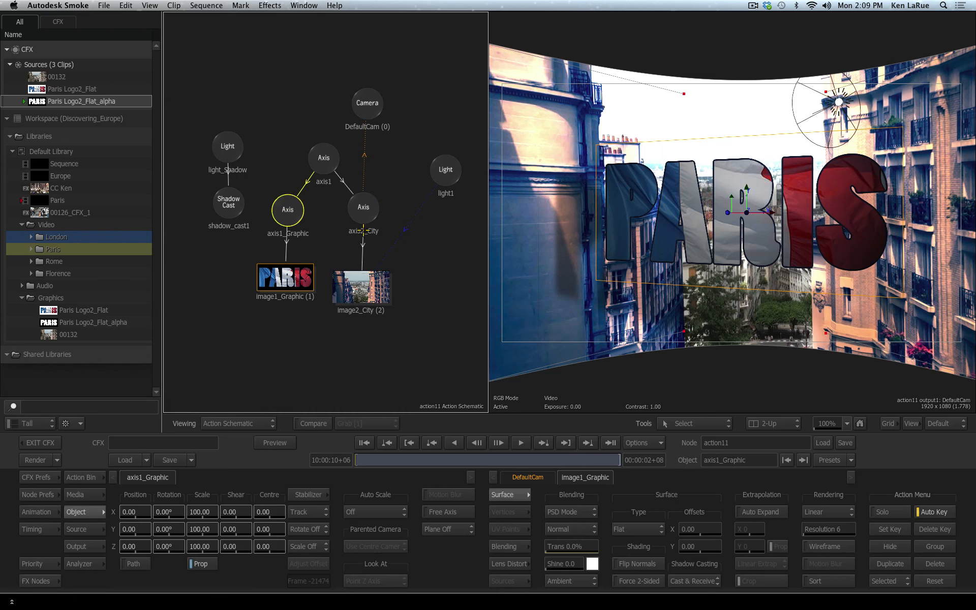
pyautogui.moveTo(132, 547); pyautogui.dragTo(201, 547)
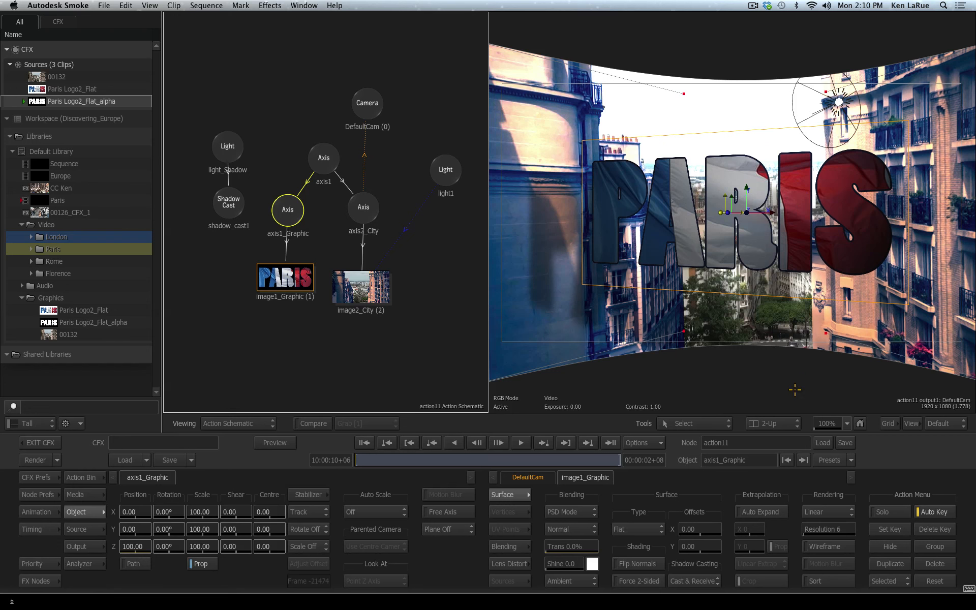
pyautogui.press('super+z')
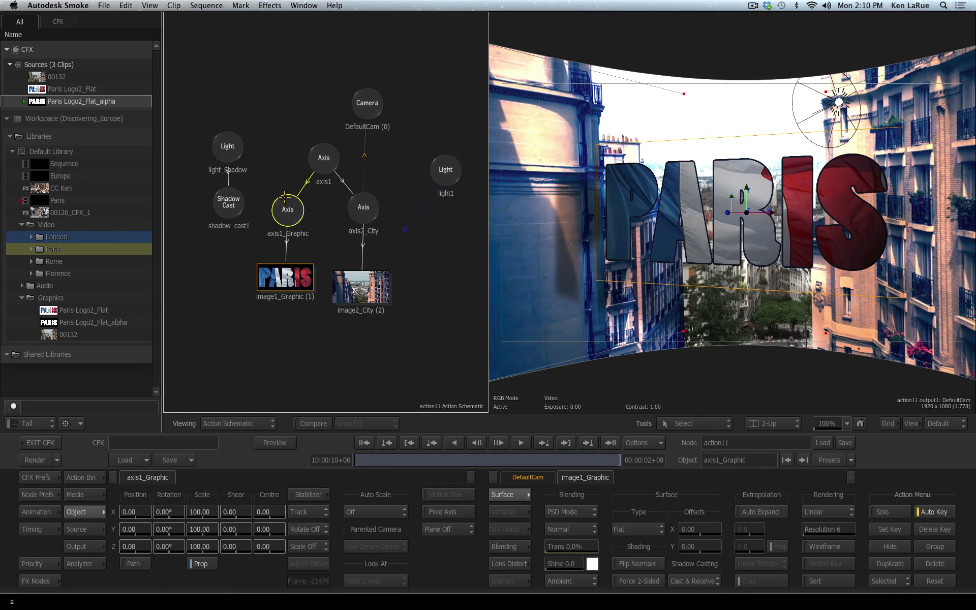
# - Parent light_Shadow to axis1_Graphic in the schematic and set axis1_Graphic's Z position to 142
pyautogui.moveTo(284, 197); pyautogui.dragTo(234, 147)
pyautogui.moveTo(233, 147); pyautogui.dragTo(233, 147)
pyautogui.moveTo(287, 206)
pyautogui.mouseDown()
pyautogui.moveTo(283, 197)
pyautogui.moveTo(288, 208)
pyautogui.mouseUp()
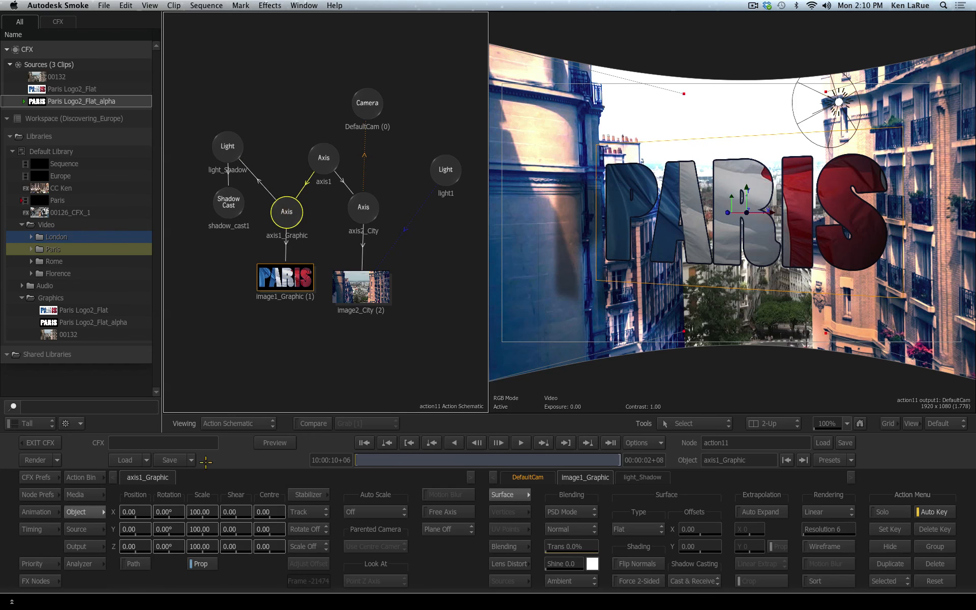
pyautogui.moveTo(131, 547); pyautogui.dragTo(215, 544)
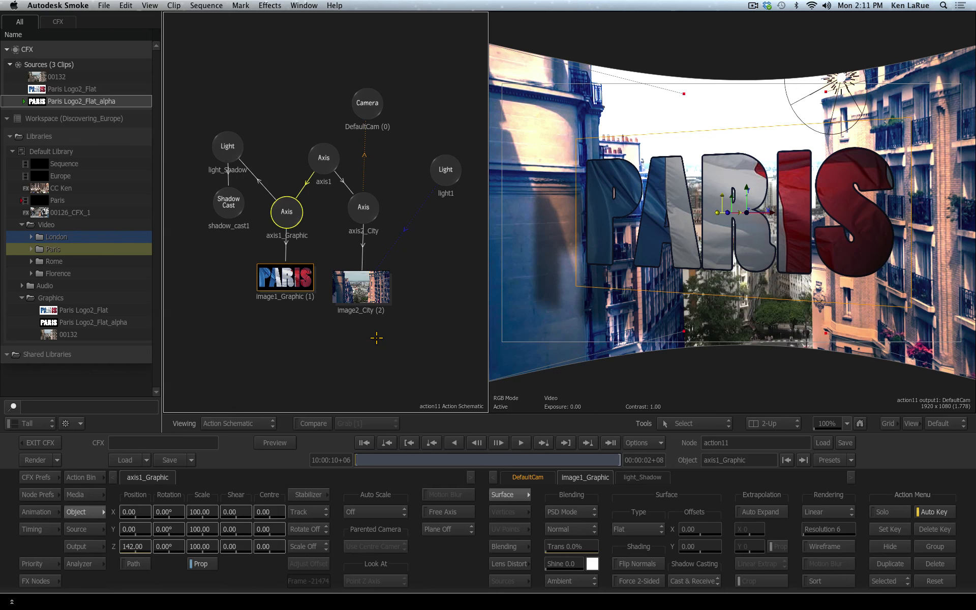
# - Tidy the schematic layout by slightly repositioning the shadow, light, axis and camera nodes, leaving DefaultCam selected
pyautogui.moveTo(230, 203); pyautogui.dragTo(225, 203)
pyautogui.click(226, 146)
pyautogui.click(324, 158)
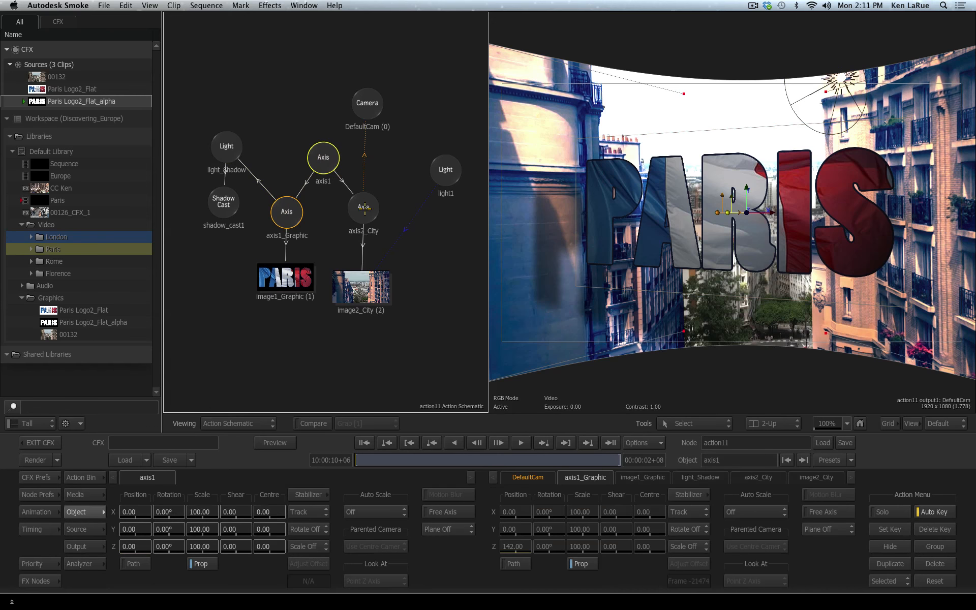
pyautogui.click(365, 208)
pyautogui.click(367, 107)
pyautogui.click(449, 173)
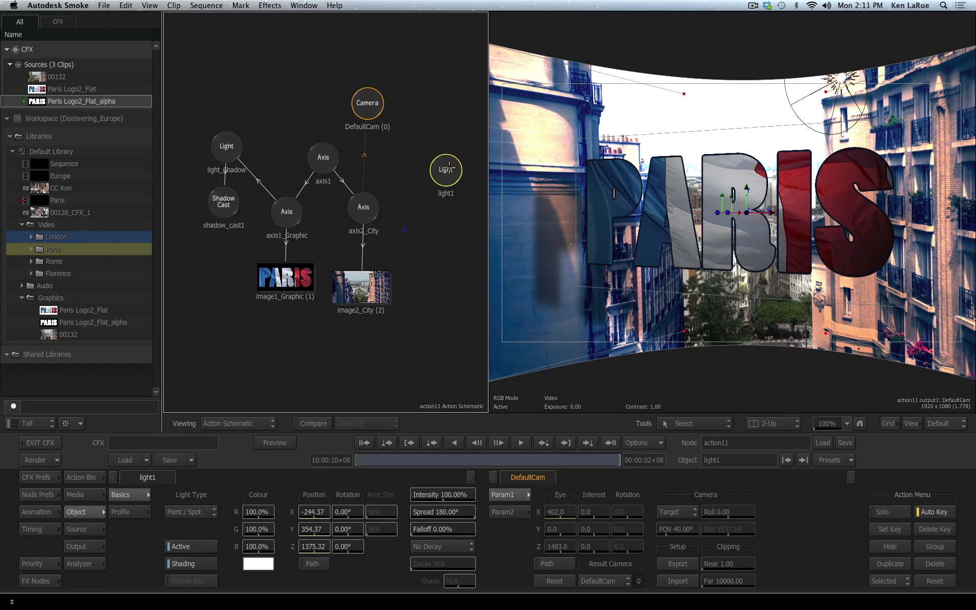
pyautogui.moveTo(445, 170); pyautogui.dragTo(455, 150)
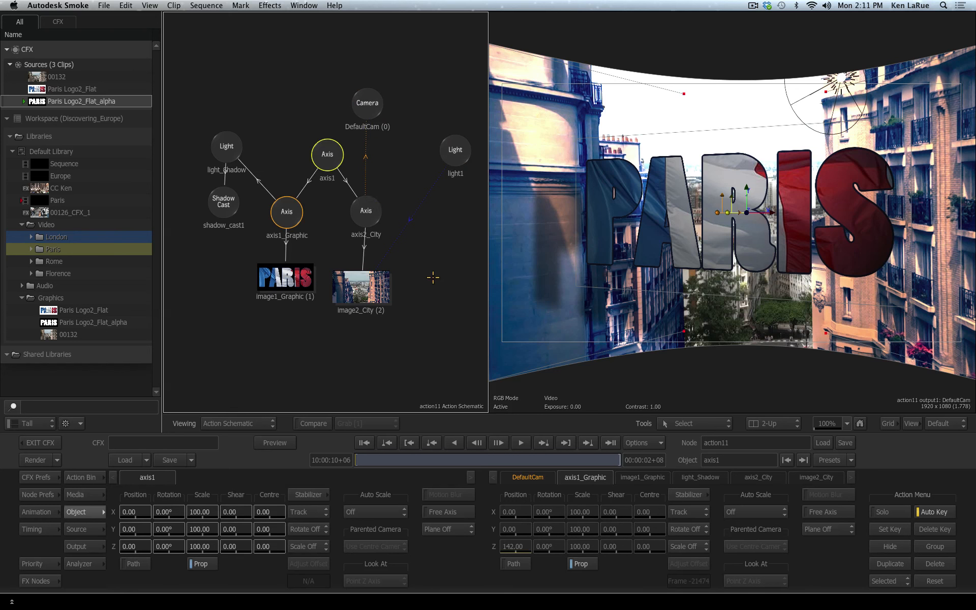
pyautogui.moveTo(367, 103); pyautogui.dragTo(369, 99)
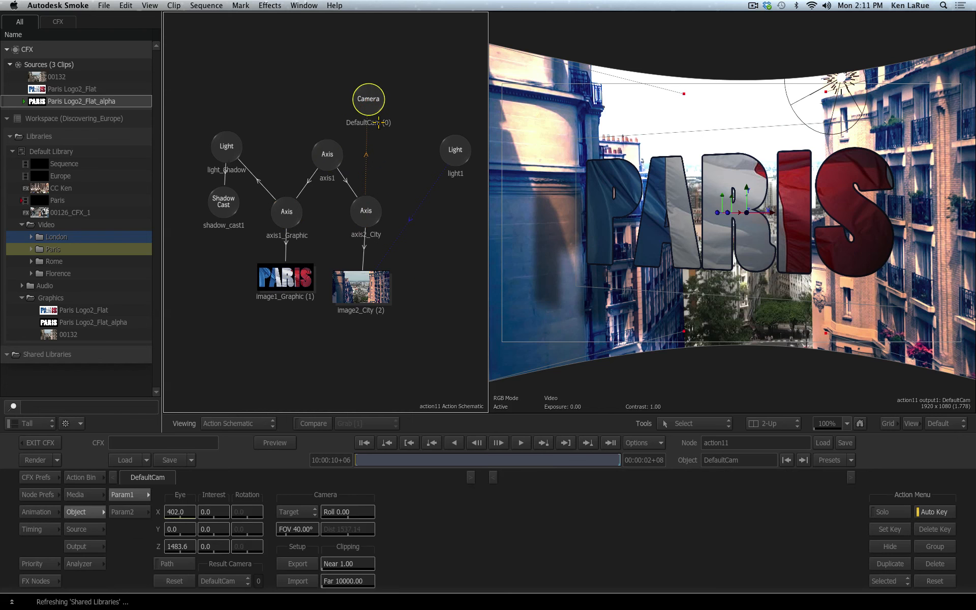